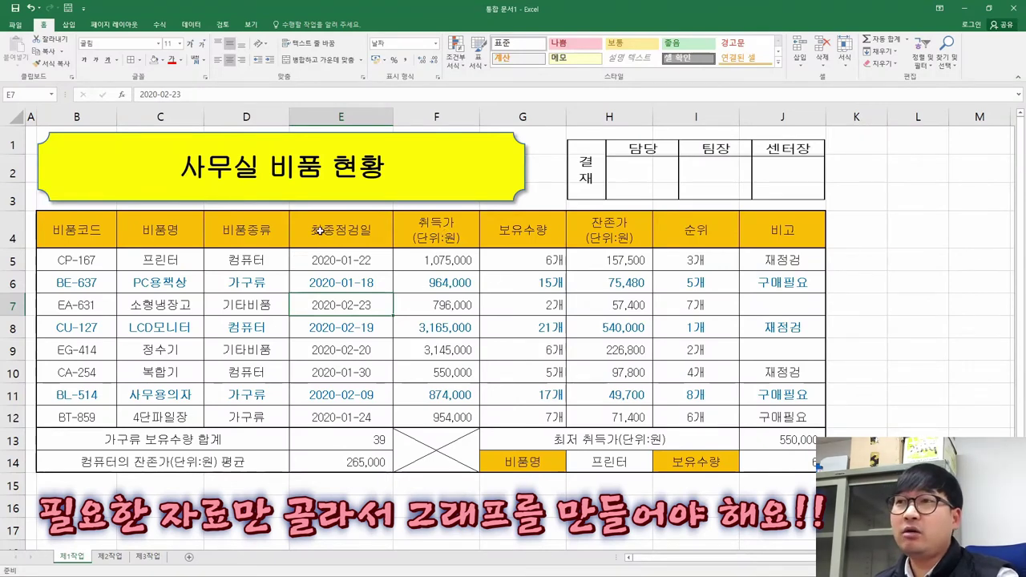
# Fill the 보유수량 header in G4 and the 취득가(단위:원) header in F4 with yellow, matching the sample chart's series.
pyautogui.click(530, 230)
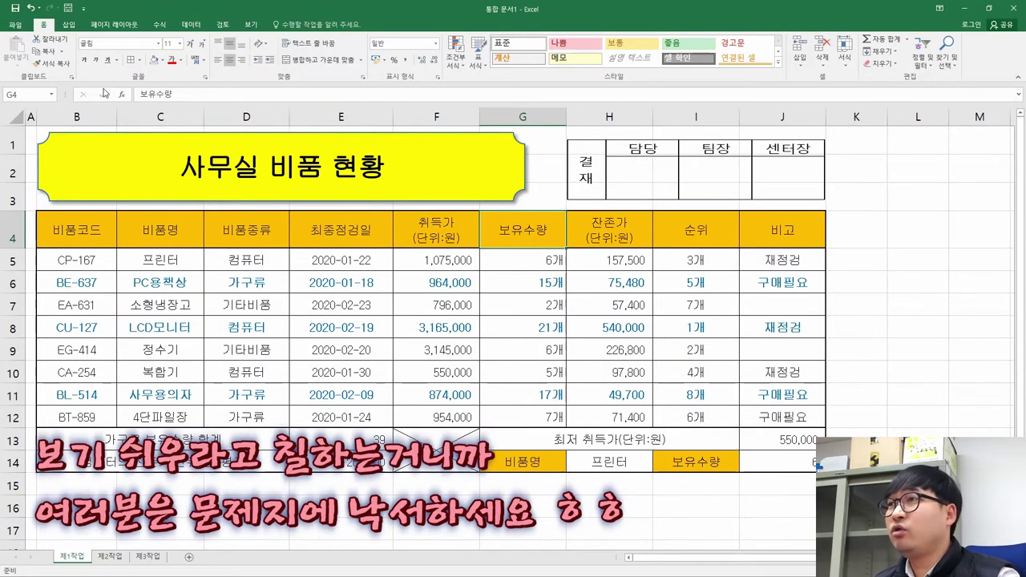
pyautogui.click(161, 61)
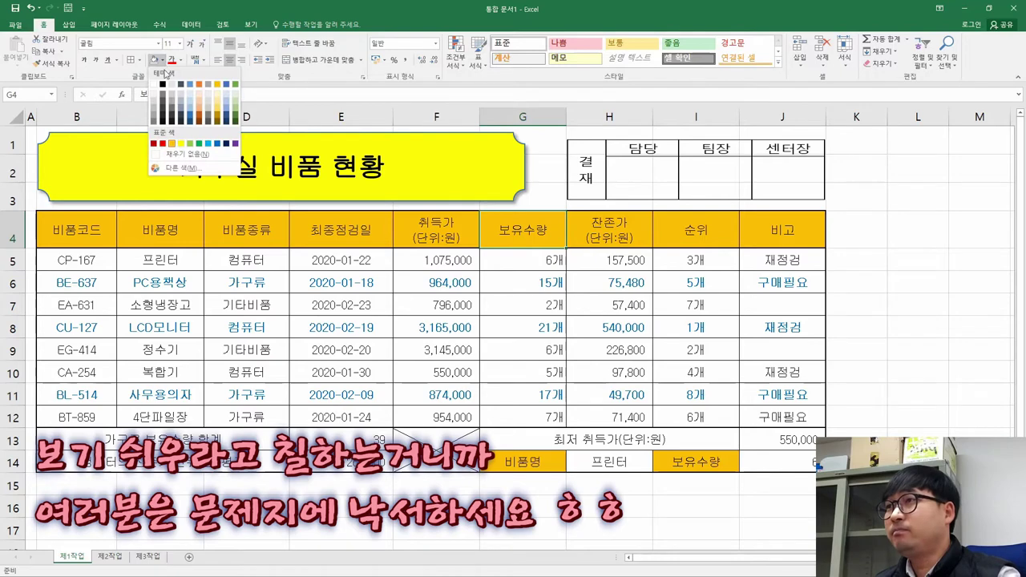
pyautogui.click(182, 144)
pyautogui.hotkey('alt', 'Tab')
pyautogui.hotkey('alt', 'Tab')
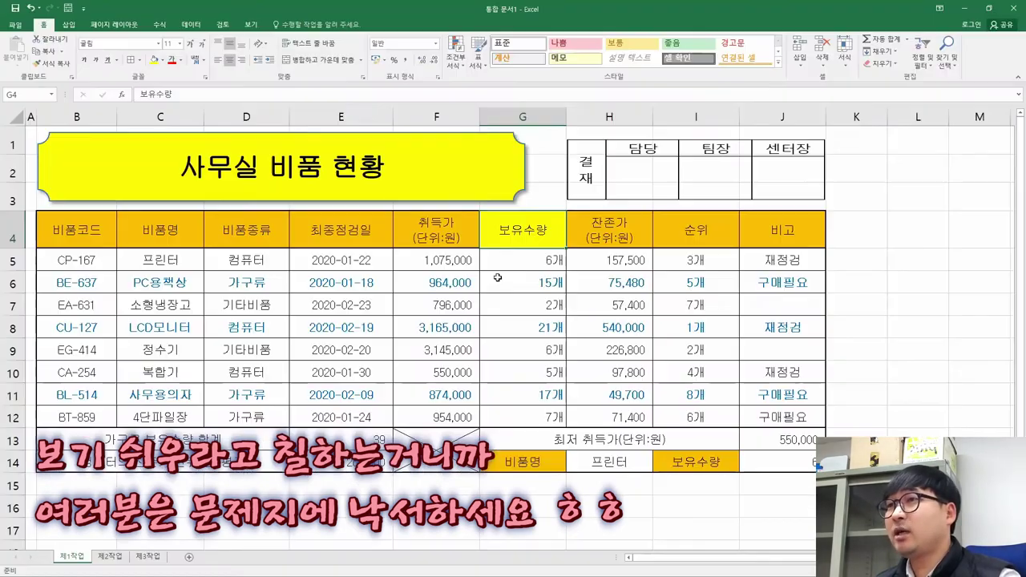
pyautogui.click(432, 223)
pyautogui.click(152, 61)
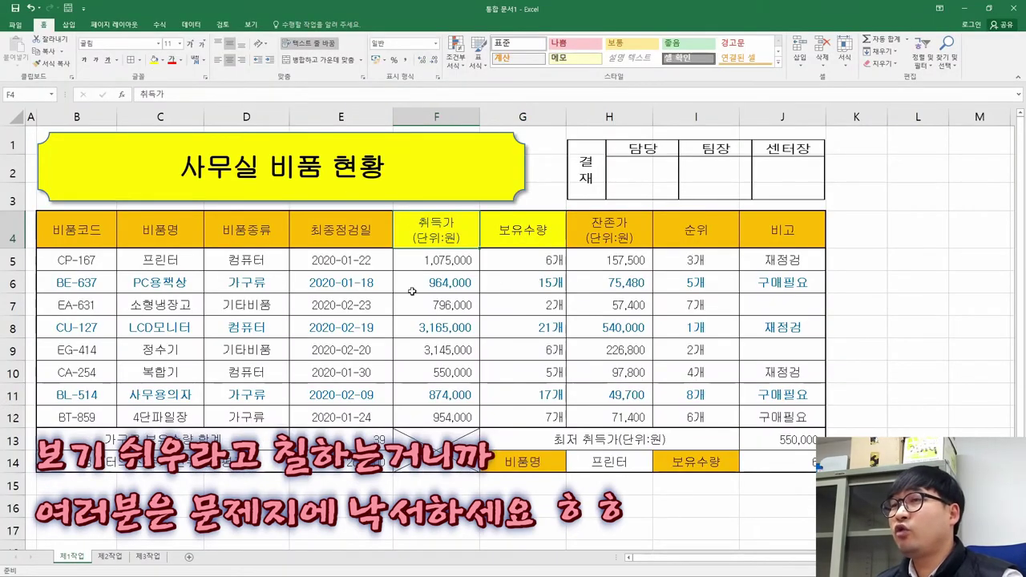
# Check the sample chart's item names in GE12-12C.pdf and fill the 프린터 and PC용책상 cells in column C with yellow.
pyautogui.hotkey('alt', 'Tab')
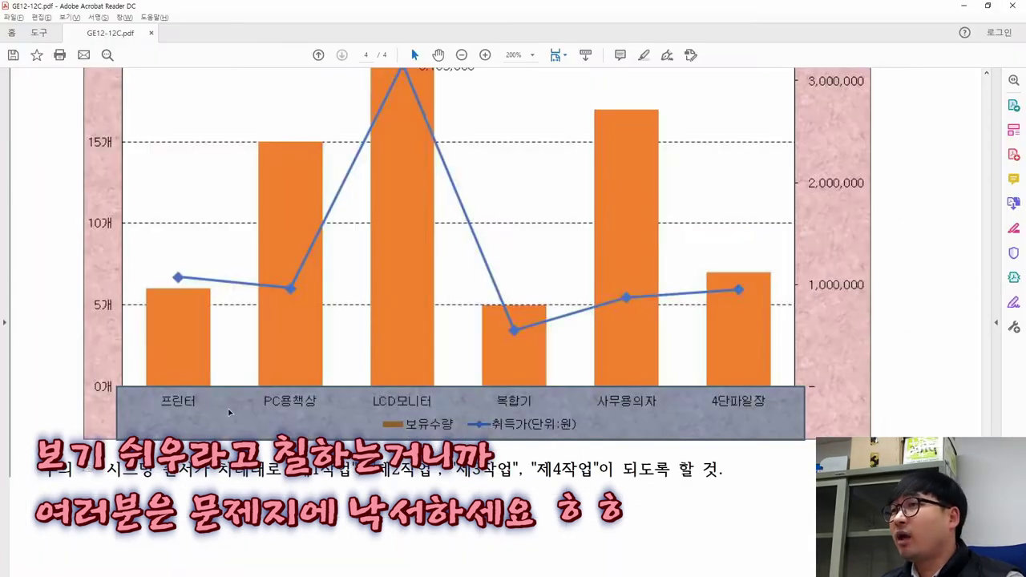
pyautogui.hotkey('alt', 'Tab')
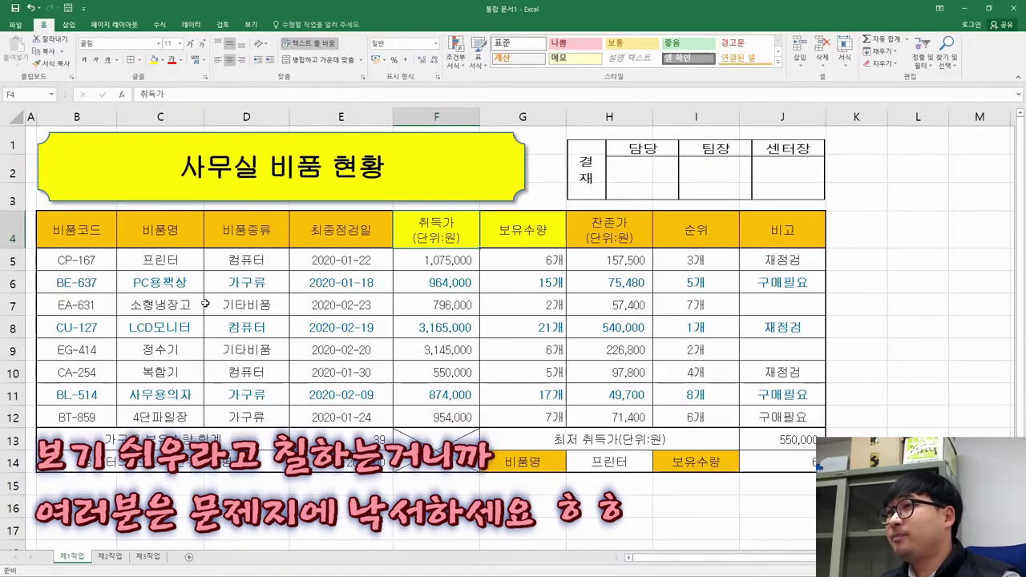
pyautogui.click(172, 263)
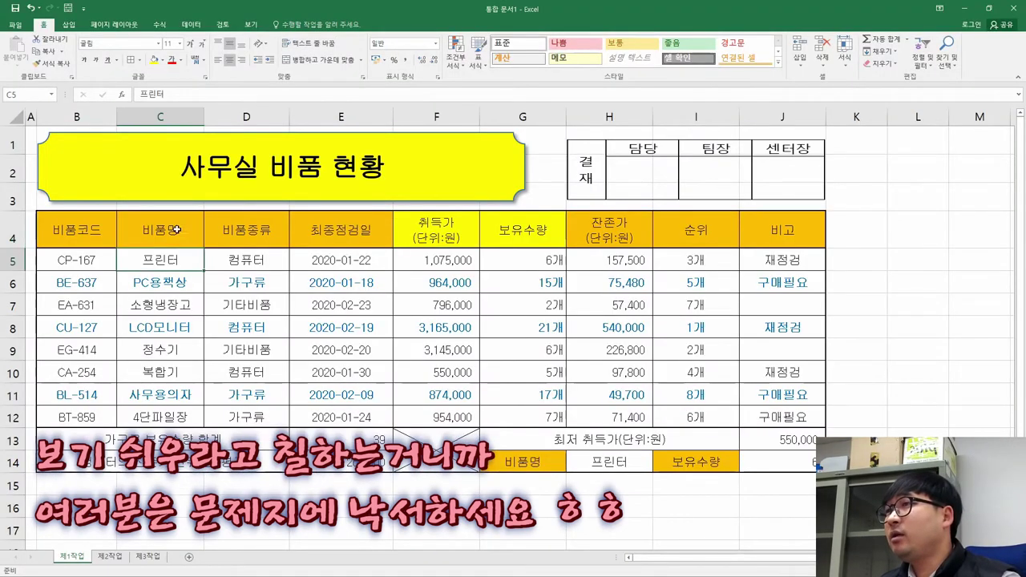
pyautogui.click(153, 61)
pyautogui.press('Down')
pyautogui.click(153, 61)
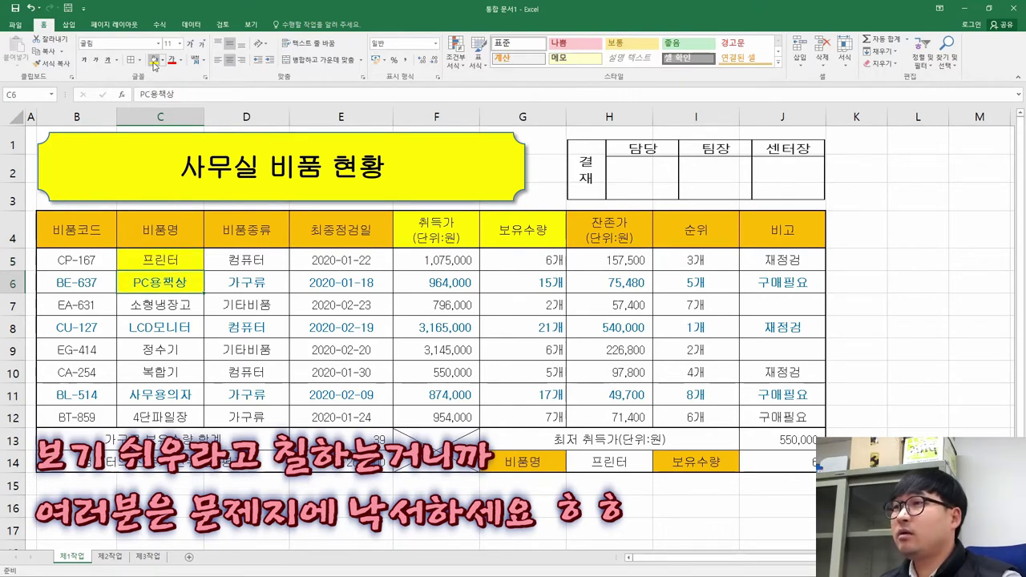
# Check the sample chart in the PDF again and fill the LCD모니터 and 복합기 cells in column C with yellow.
pyautogui.hotkey('alt', 'Tab')
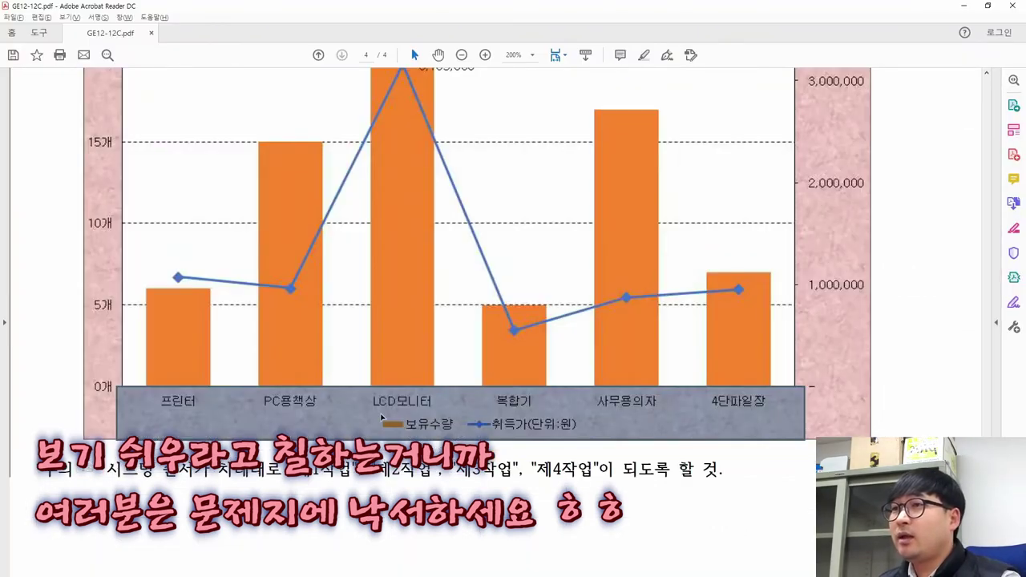
pyautogui.hotkey('alt', 'Tab')
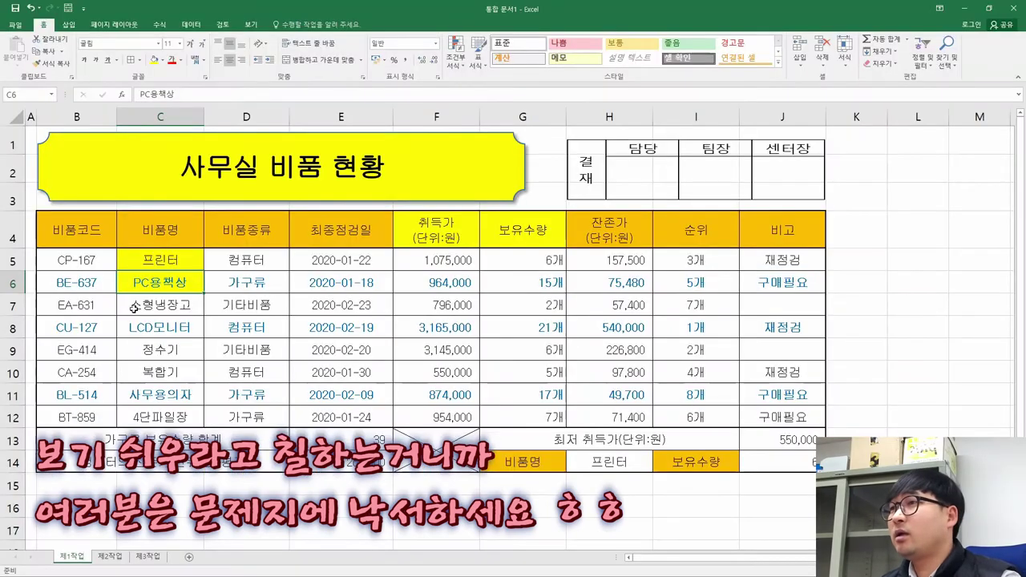
pyautogui.click(180, 325)
pyautogui.click(153, 62)
pyautogui.press('Down')
pyautogui.press('Down')
pyautogui.click(153, 62)
# Fill the 사무용의자 and 4단파일장 cells in column C and the 비품명 header with yellow.
pyautogui.hotkey('alt', 'Tab')
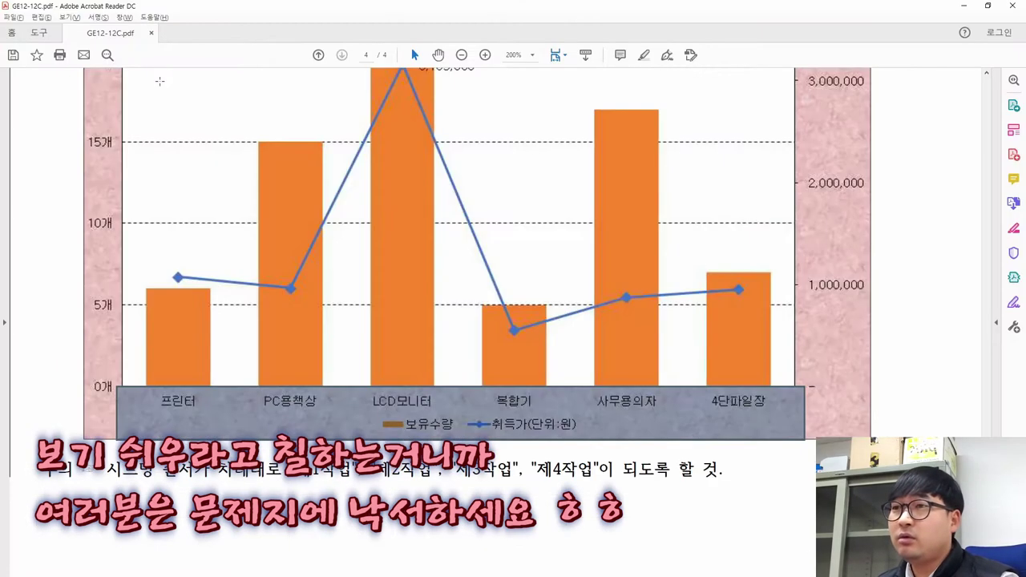
pyautogui.hotkey('alt', 'Tab')
pyautogui.moveTo(172, 396); pyautogui.dragTo(192, 417)
pyautogui.click(153, 62)
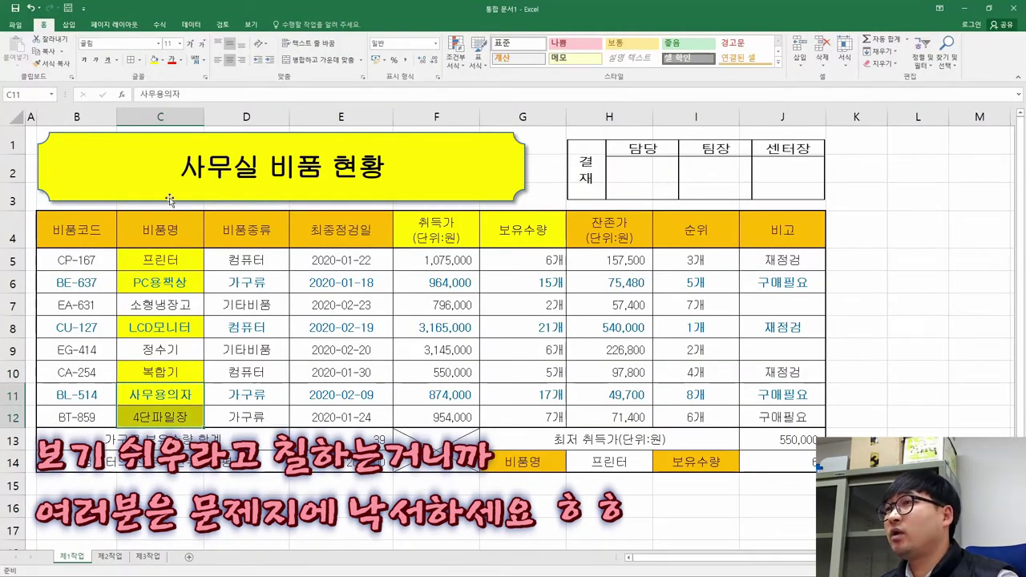
pyautogui.click(162, 230)
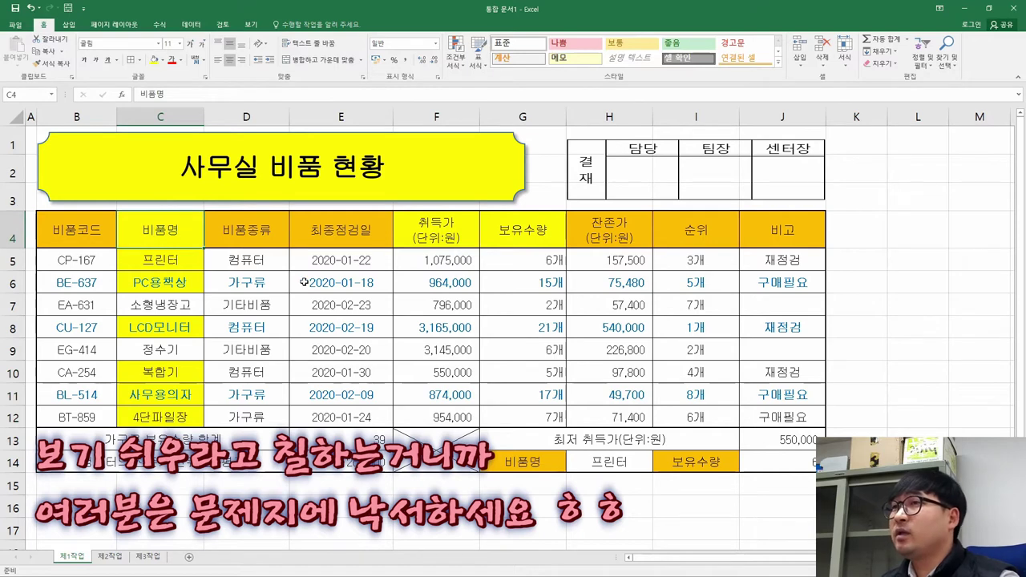
# Fill the 취득가 and 보유수량 values of the charted items, F5:G6, F8:G8 and F10:G12, with yellow.
pyautogui.click(174, 261)
pyautogui.moveTo(449, 261); pyautogui.dragTo(517, 285)
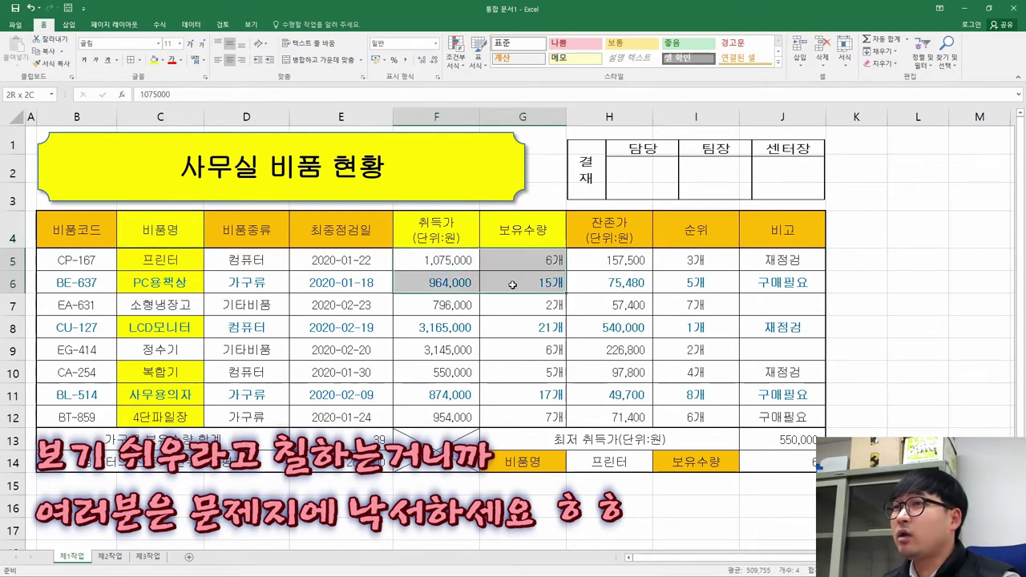
pyautogui.click(154, 61)
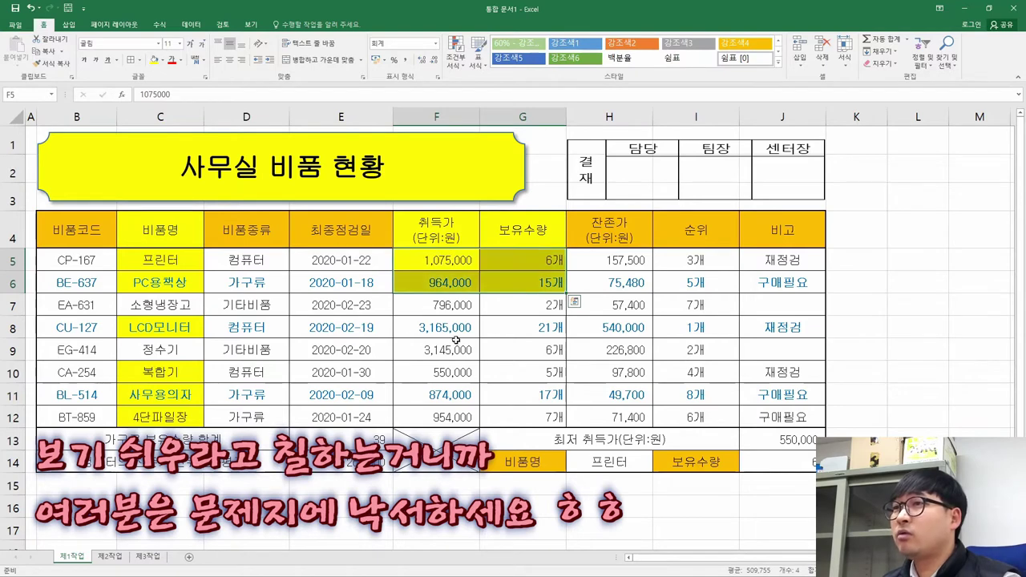
pyautogui.moveTo(449, 328); pyautogui.dragTo(525, 328)
pyautogui.press('F4')
pyautogui.moveTo(469, 372); pyautogui.dragTo(521, 417)
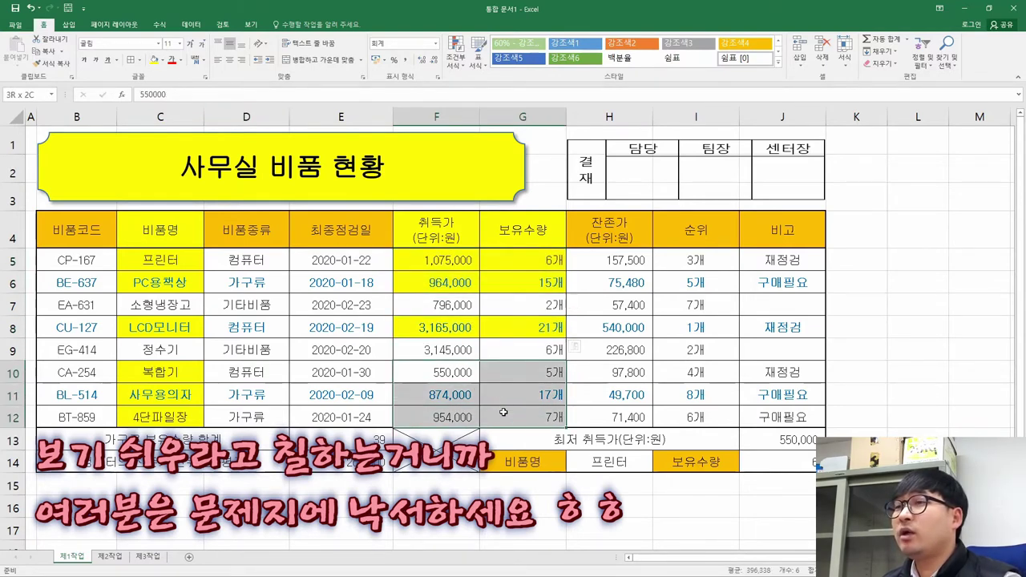
pyautogui.click(154, 62)
pyautogui.click(630, 304)
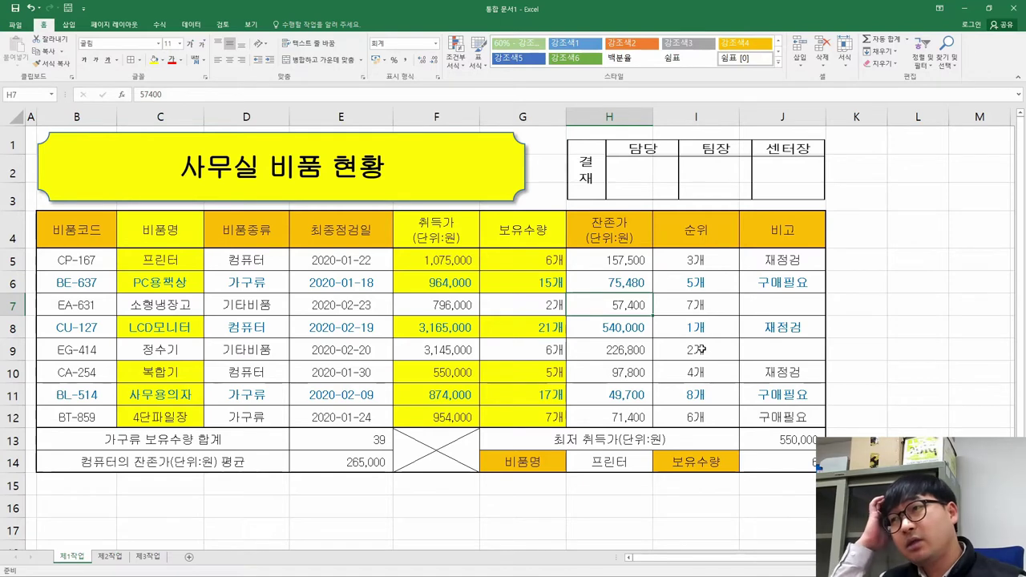
# Compare the highlighted cells with the 사무실 비품 현황 source table and sample chart in GE12-12C.pdf.
pyautogui.moveTo(175, 234); pyautogui.dragTo(181, 285)
pyautogui.moveTo(463, 232); pyautogui.dragTo(501, 278)
pyautogui.hotkey('alt', 'Tab')
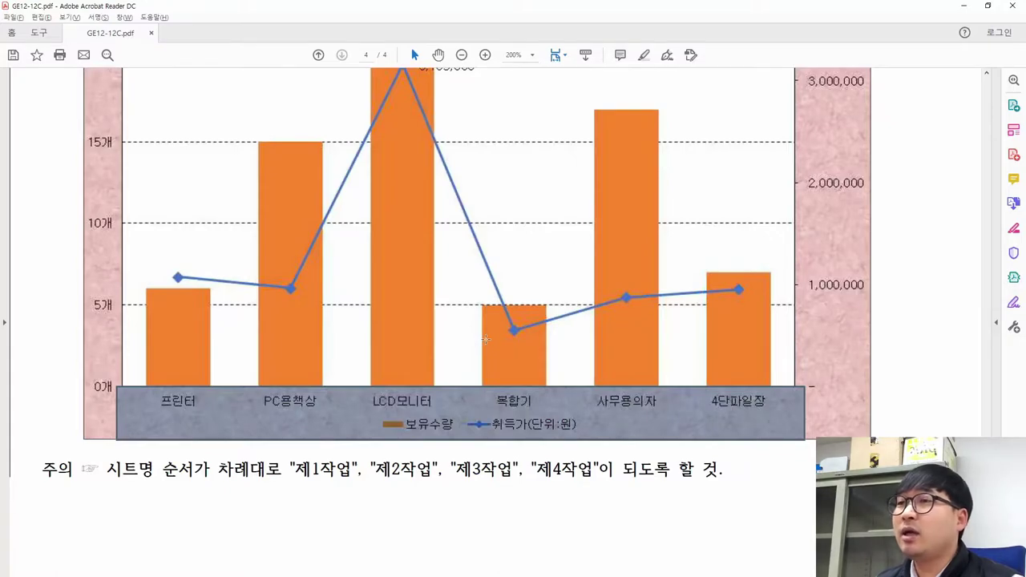
pyautogui.scroll(3, 485, 339)
pyautogui.scroll(-4, 484, 339)
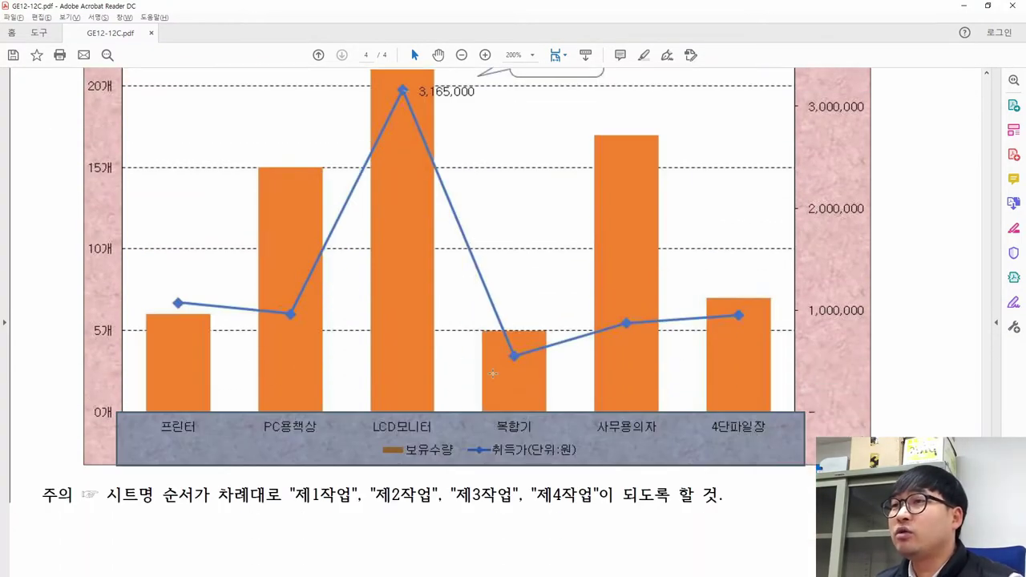
pyautogui.scroll(6, 494, 374)
pyautogui.scroll(10, 507, 373)
pyautogui.scroll(15, 507, 374)
pyautogui.moveTo(210, 139); pyautogui.dragTo(341, 213)
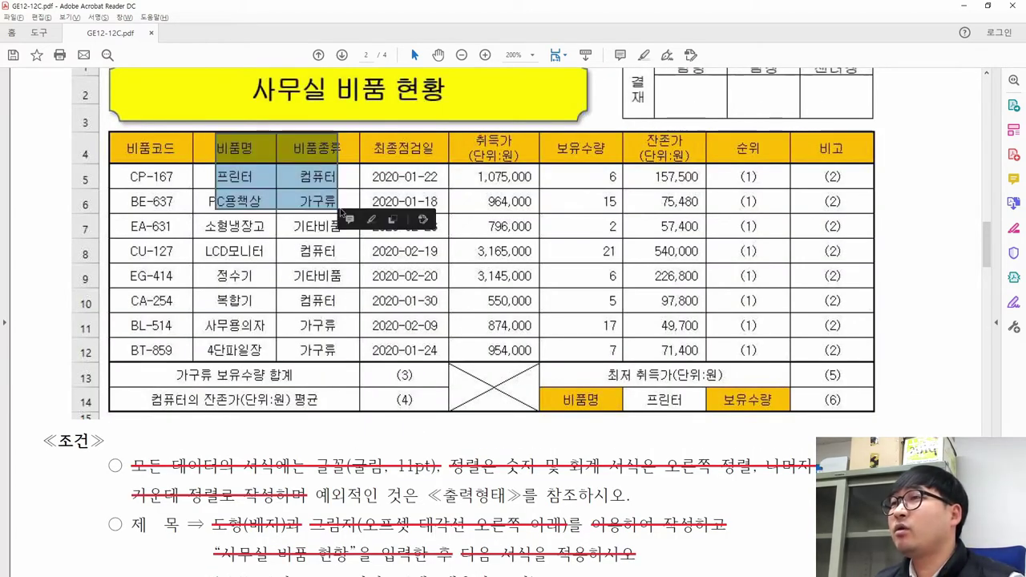
pyautogui.hotkey('alt', 'Tab')
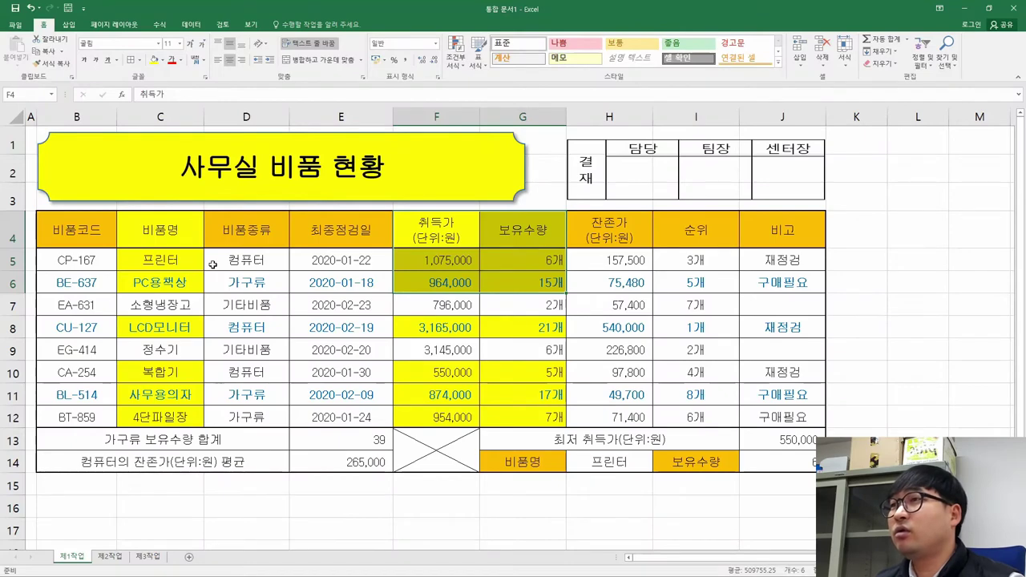
pyautogui.hotkey('alt', 'Tab')
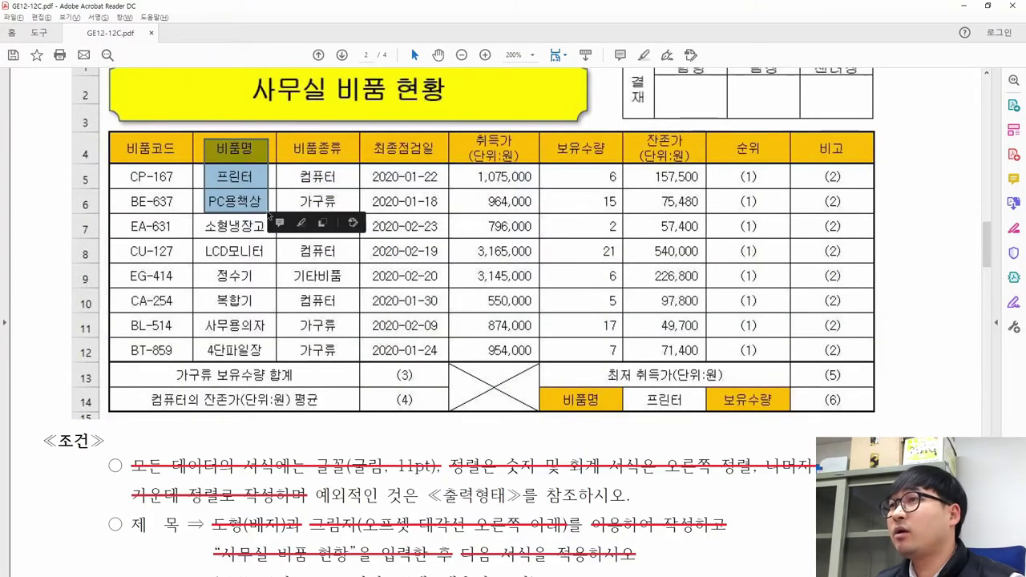
pyautogui.moveTo(215, 247); pyautogui.dragTo(241, 303)
pyautogui.hotkey('alt', 'Tab')
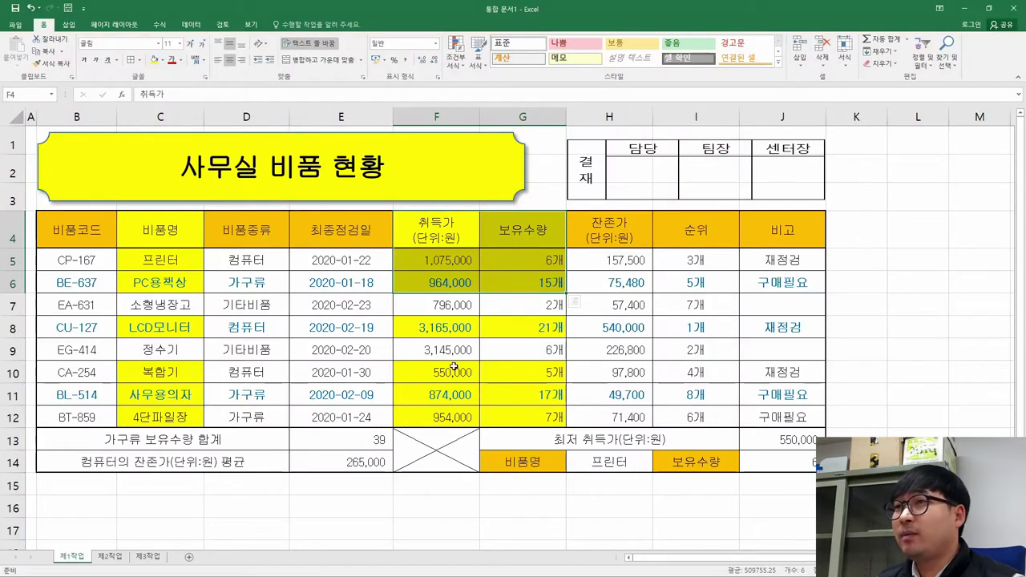
pyautogui.click(319, 290)
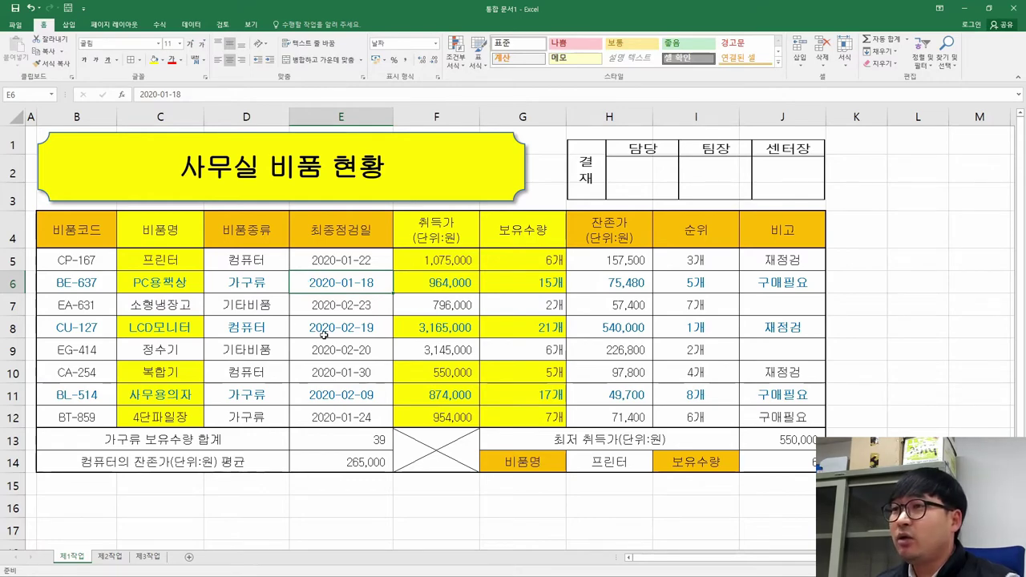
# Review the chart conditions and the 컴퓨터 및 가구류 비품 현황 sample chart in GE12-12C.pdf, then return to the worksheet.
pyautogui.hotkey('alt', 'Tab')
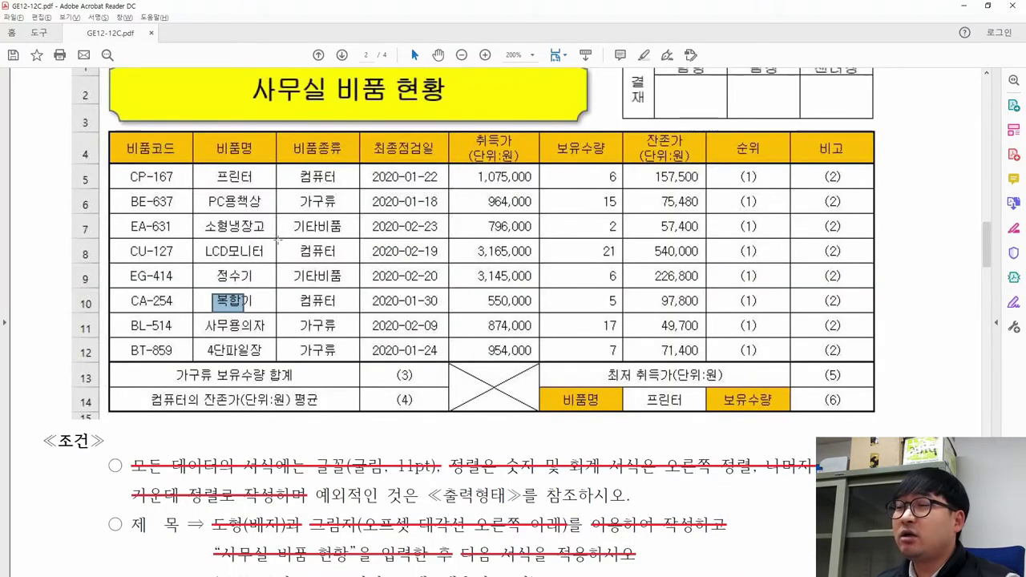
pyautogui.scroll(-15, 278, 238)
pyautogui.scroll(-20, 358, 288)
pyautogui.scroll(-5, 361, 276)
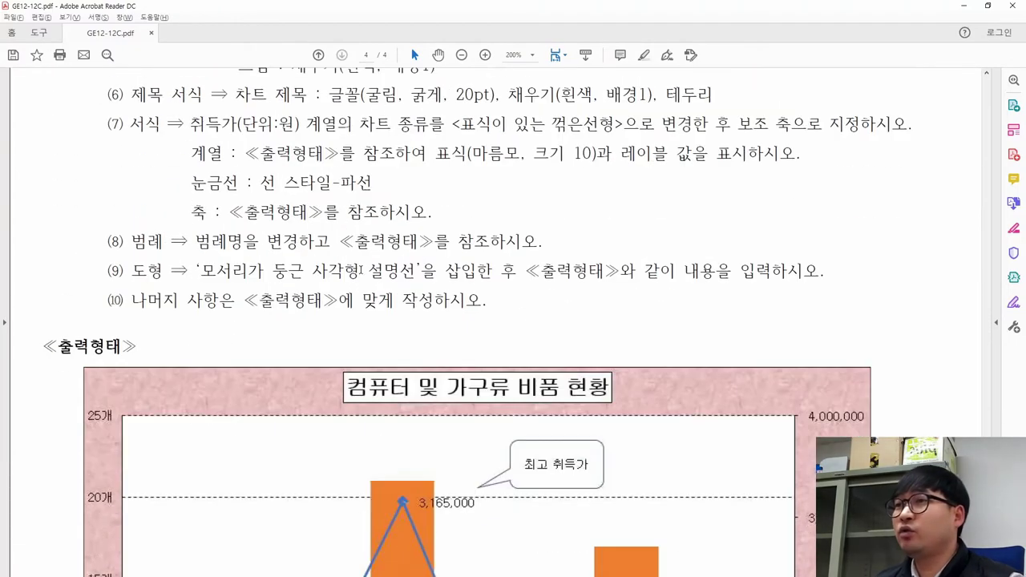
pyautogui.scroll(-10, 360, 270)
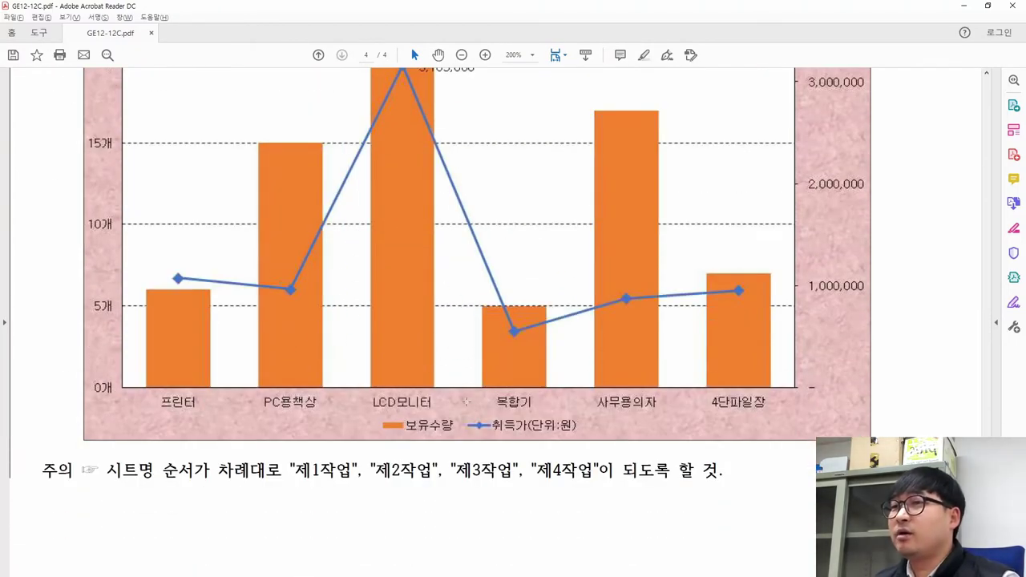
pyautogui.scroll(3, 466, 401)
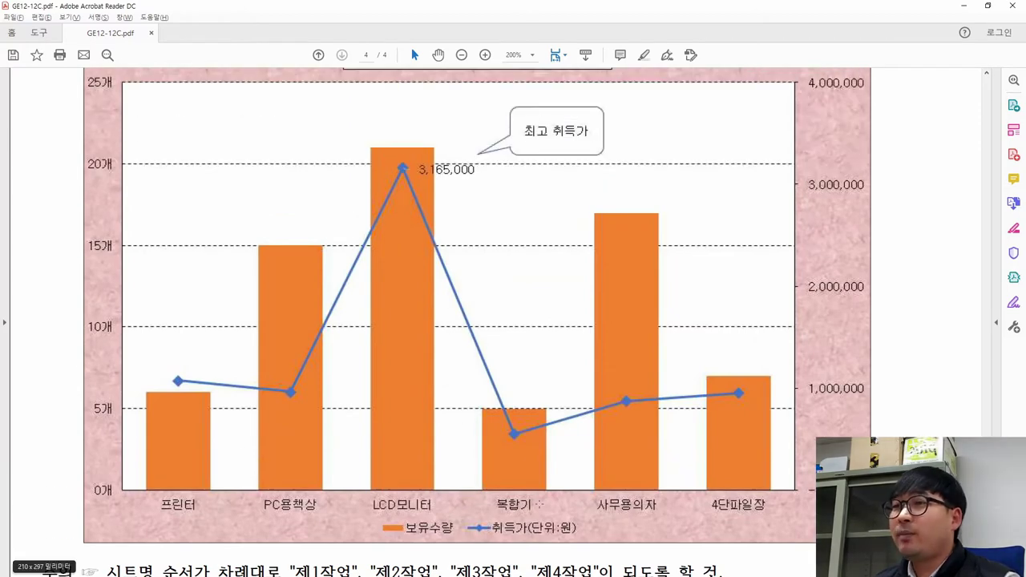
pyautogui.hotkey('alt', 'Tab')
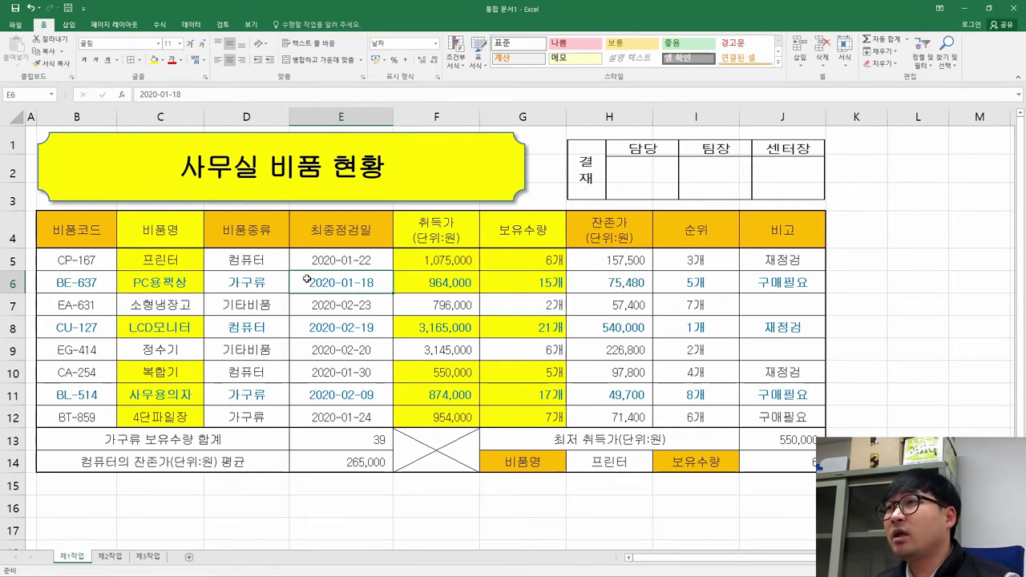
# Go over the highlighted chart data block by block: C4:C6, F4:G6 and the LCD모니터 cells in row 8.
pyautogui.moveTo(181, 233); pyautogui.dragTo(233, 285)
pyautogui.moveTo(436, 230); pyautogui.dragTo(529, 282)
pyautogui.click(166, 335)
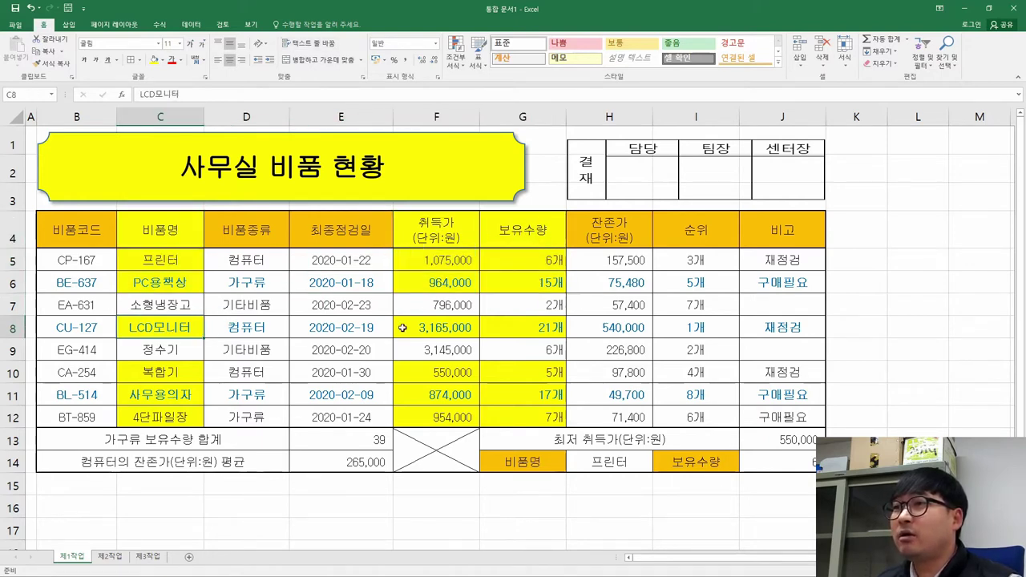
pyautogui.click(446, 327)
pyautogui.click(517, 327)
pyautogui.moveTo(160, 232); pyautogui.dragTo(172, 283)
pyautogui.moveTo(398, 238); pyautogui.dragTo(521, 282)
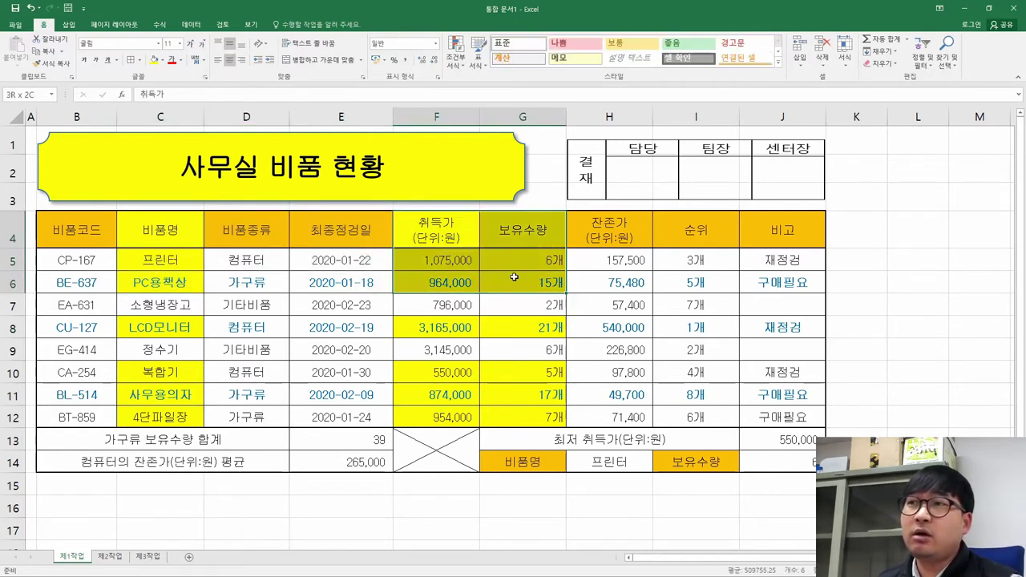
# Try out selection orders for the highlighted chart data, by column in C4:C6 and across the headers, ending with F4:G6.
pyautogui.moveTo(157, 232); pyautogui.dragTo(160, 305)
pyautogui.click(169, 282)
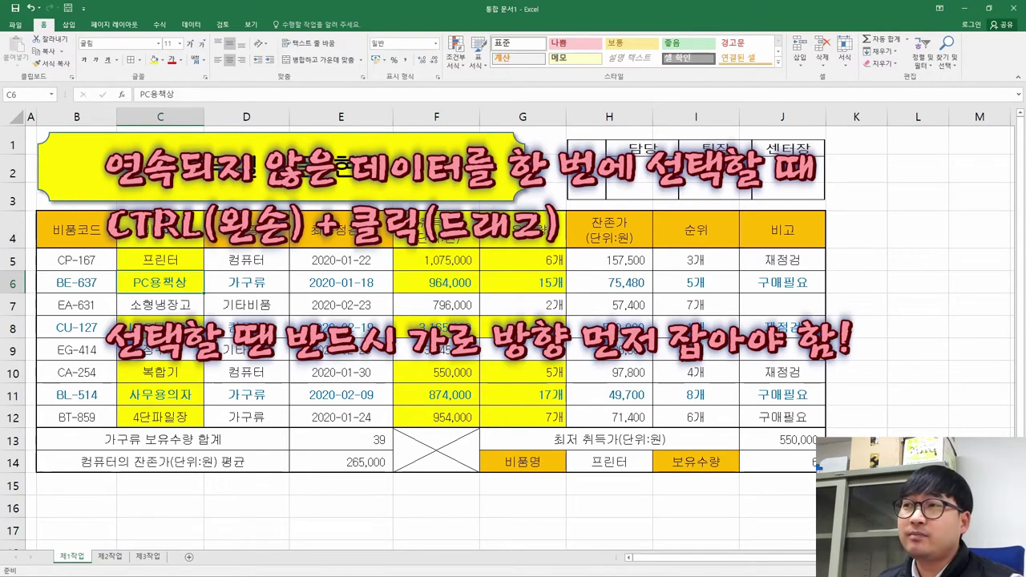
pyautogui.moveTo(165, 233); pyautogui.dragTo(166, 282)
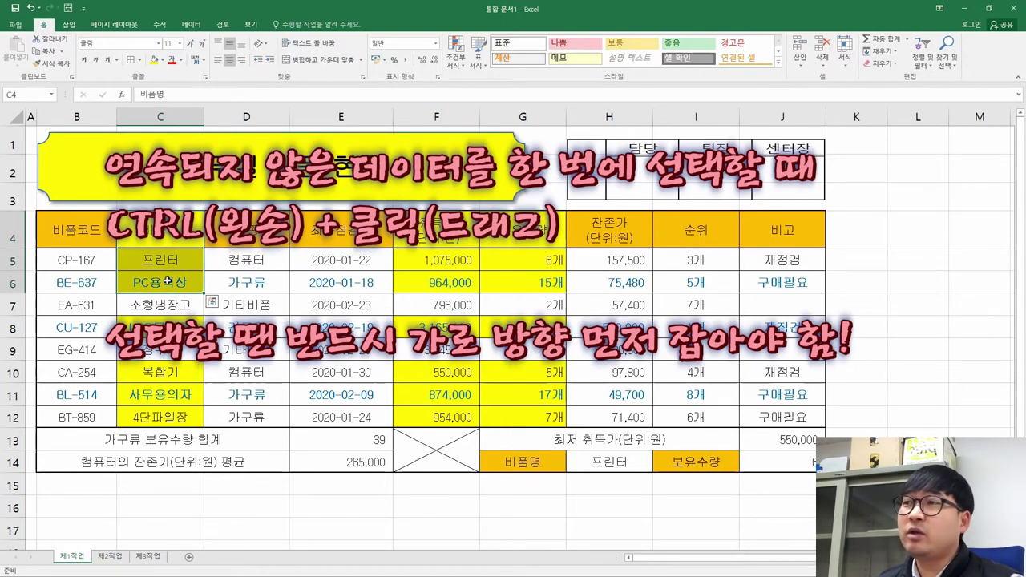
pyautogui.click(168, 234)
pyautogui.moveTo(168, 234); pyautogui.dragTo(522, 233)
pyautogui.keyDown('ctrl'); pyautogui.click(161, 327); pyautogui.keyUp('ctrl')
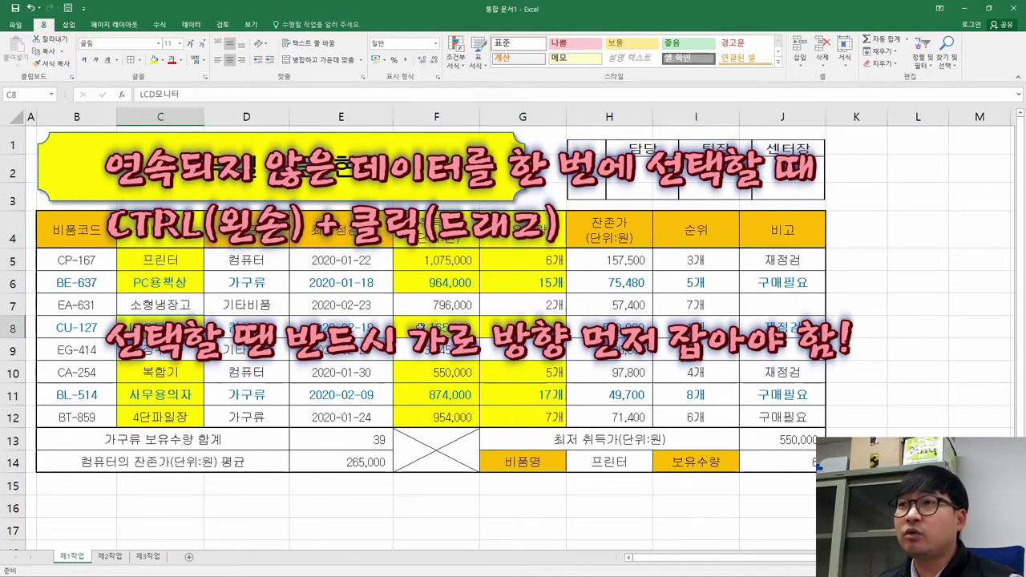
pyautogui.click(444, 374)
pyautogui.moveTo(160, 260); pyautogui.dragTo(160, 283)
pyautogui.moveTo(437, 232); pyautogui.dragTo(497, 286)
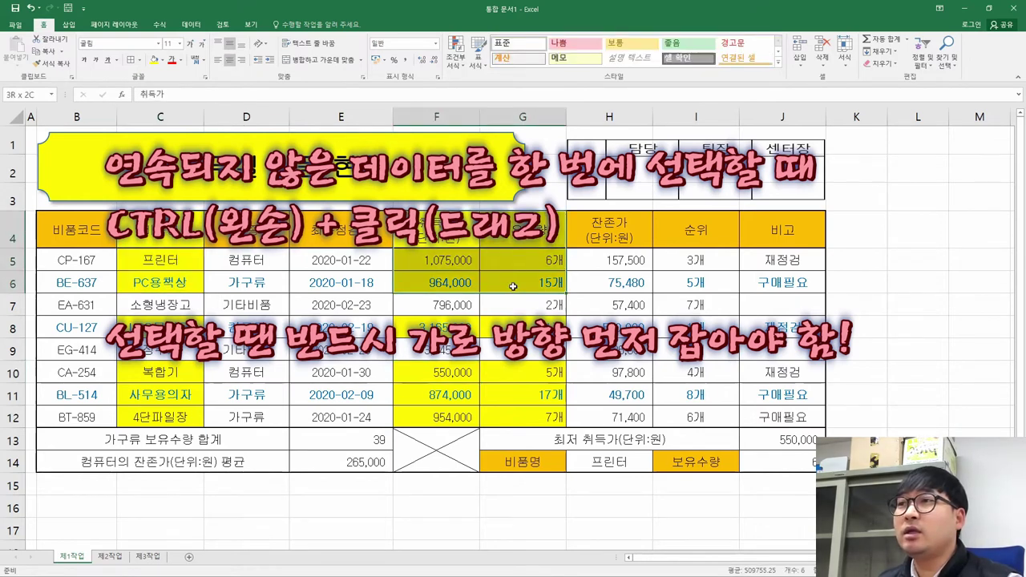
# Try out selecting the remaining highlighted blocks of row 8, C10:C12 and F10:G12 in order.
pyautogui.click(481, 322)
pyautogui.moveTo(184, 373); pyautogui.dragTo(193, 419)
pyautogui.click(437, 373)
pyautogui.moveTo(437, 373); pyautogui.dragTo(523, 412)
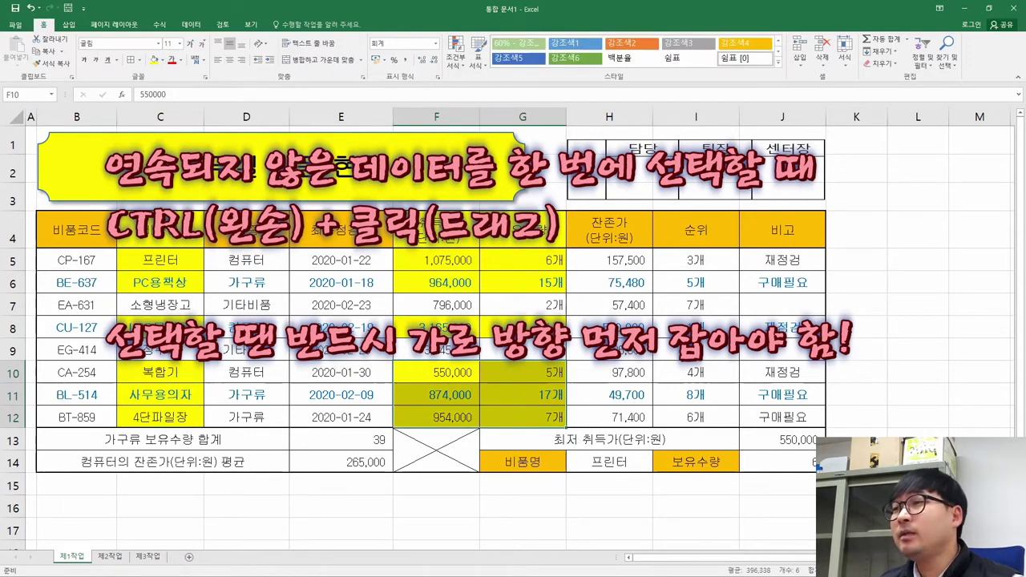
# Select the chart data together as one non-contiguous selection: C4:C6, F4:G6, C8, F8:G8, C10:C12 and F10:G12.
pyautogui.moveTo(161, 233); pyautogui.dragTo(164, 282)
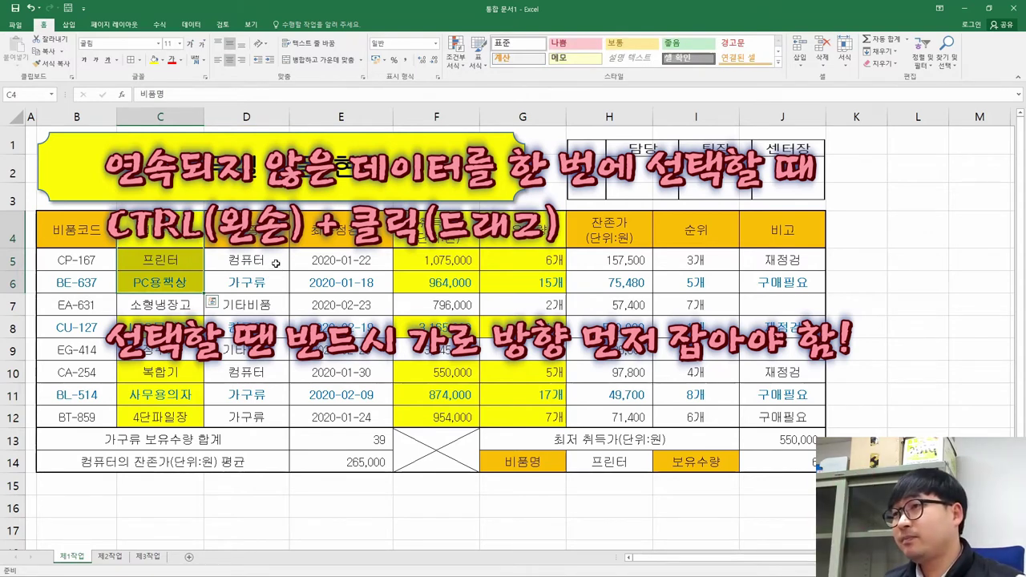
pyautogui.moveTo(437, 227); pyautogui.dragTo(542, 281)
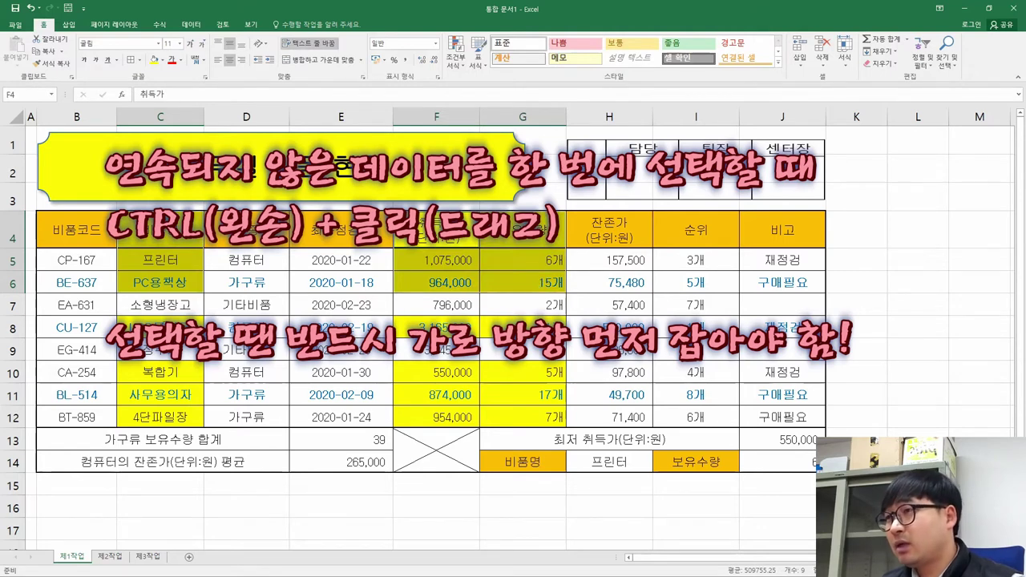
pyautogui.keyDown('ctrl'); pyautogui.click(161, 328); pyautogui.keyUp('ctrl')
pyautogui.moveTo(443, 329); pyautogui.dragTo(522, 329)
pyautogui.moveTo(178, 377); pyautogui.dragTo(168, 417)
pyautogui.moveTo(437, 372); pyautogui.dragTo(521, 417)
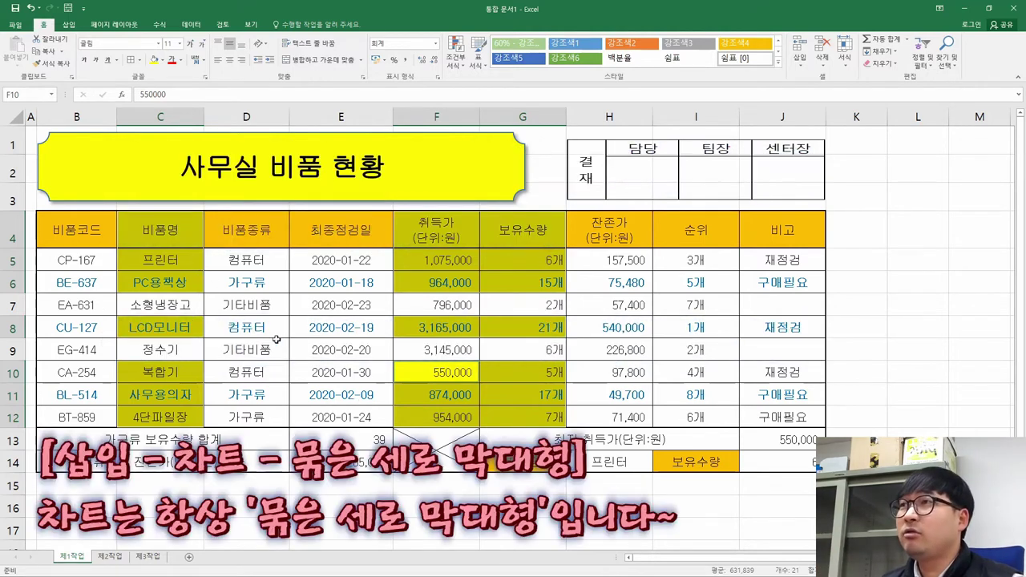
# Insert a 2-D clustered column chart (묶은 세로 막대형) from the selected cells.
pyautogui.click(69, 25)
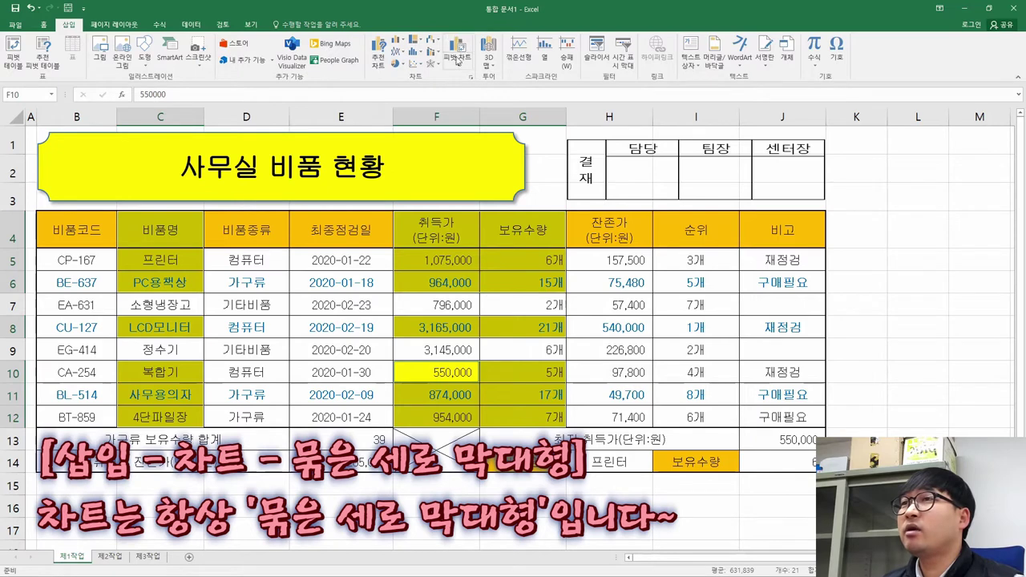
pyautogui.click(397, 40)
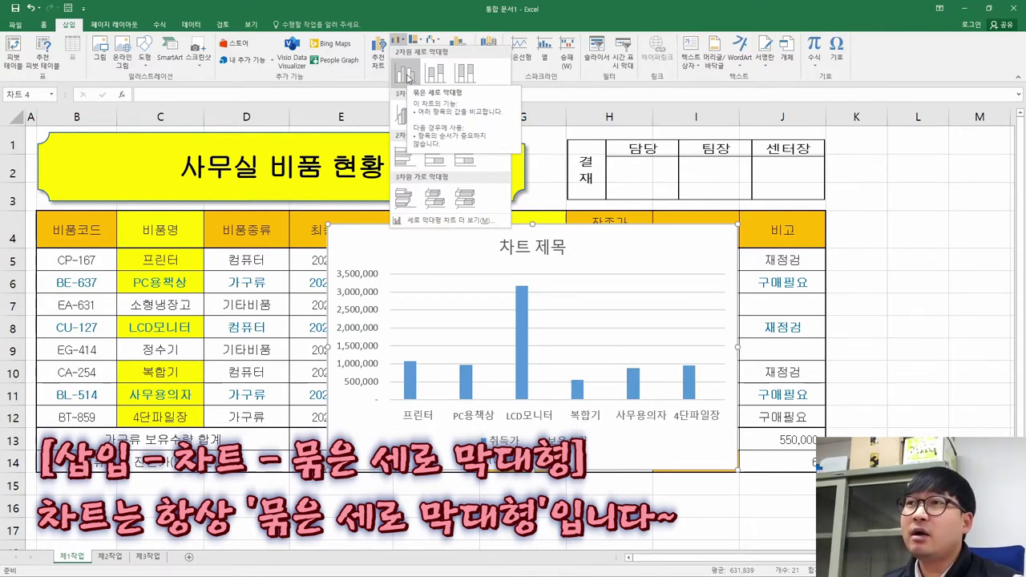
pyautogui.click(406, 74)
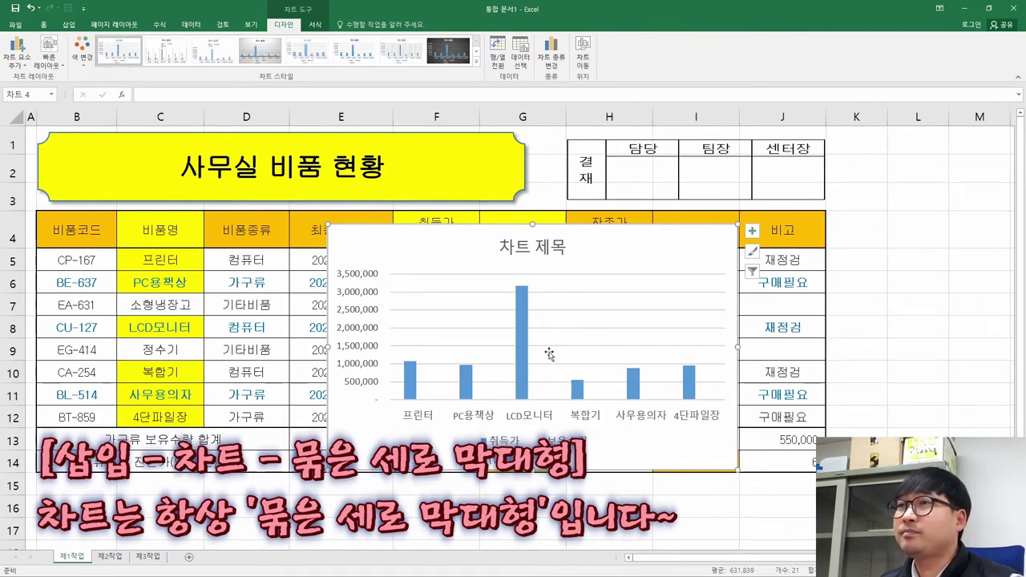
# Switch to GE12-12C.pdf and strike through conditions (1) and (2) of the chart task.
pyautogui.hotkey('alt', 'Tab')
pyautogui.scroll(10, 538, 356)
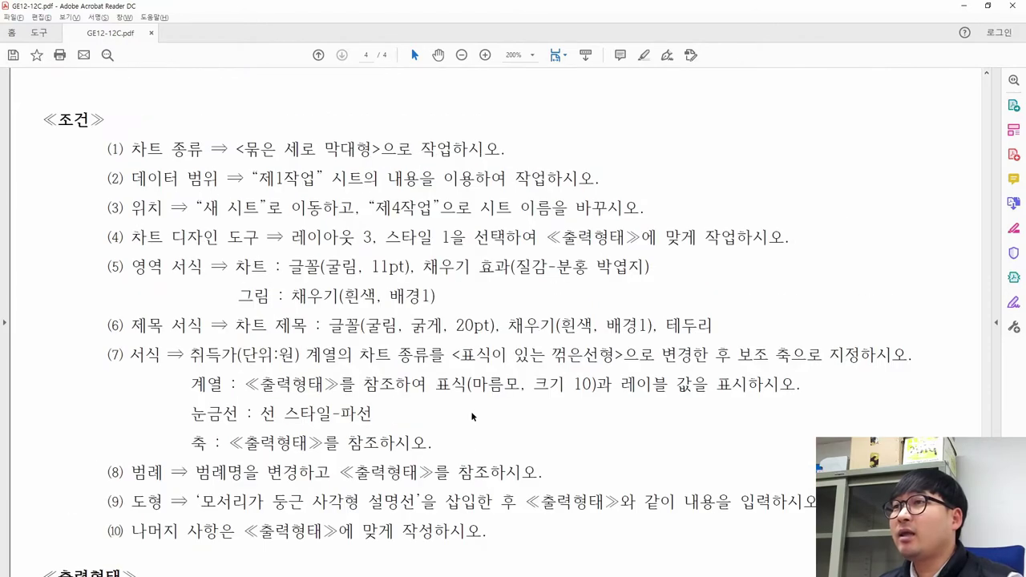
pyautogui.scroll(1, 472, 416)
pyautogui.moveTo(108, 200)
pyautogui.mouseDown()
pyautogui.moveTo(479, 199)
pyautogui.moveTo(505, 207)
pyautogui.moveTo(509, 233)
pyautogui.moveTo(607, 245)
pyautogui.mouseUp()
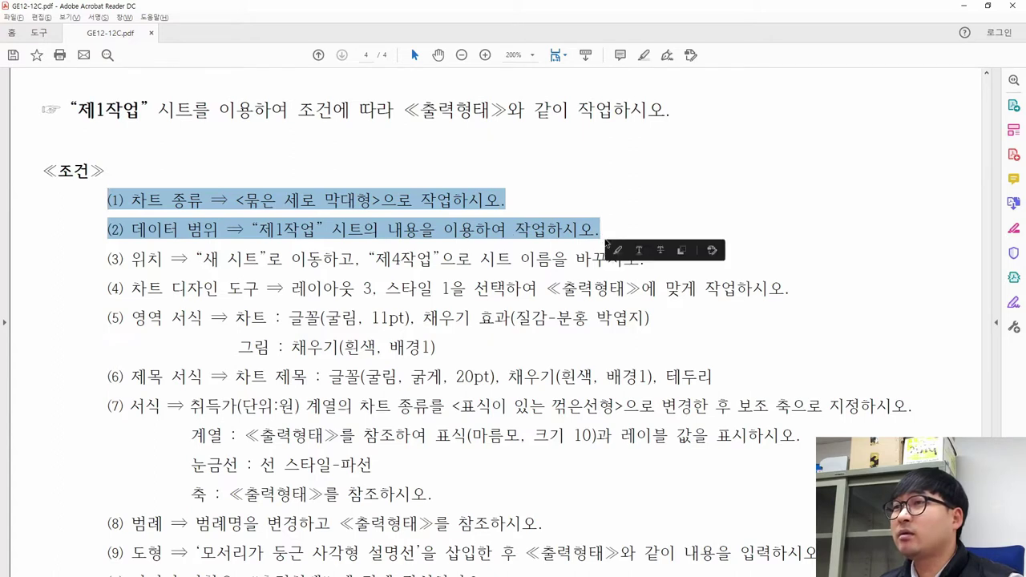
pyautogui.click(660, 250)
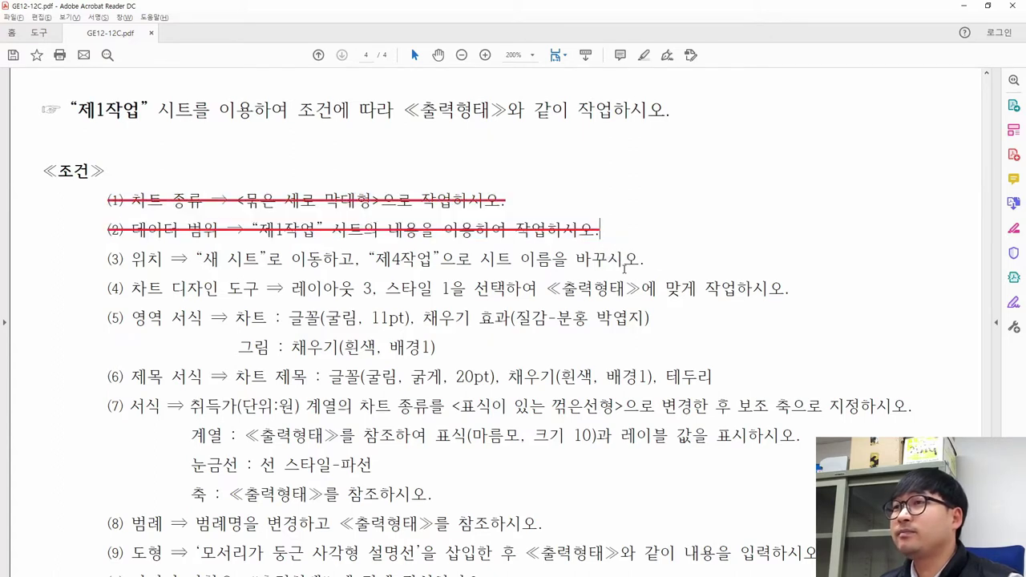
# Read condition (3), then return to Excel and move the chart to a new sheet named 제4작업.
pyautogui.moveTo(110, 258); pyautogui.dragTo(287, 258)
pyautogui.moveTo(357, 258); pyautogui.dragTo(625, 263)
pyautogui.hotkey('alt', 'Tab')
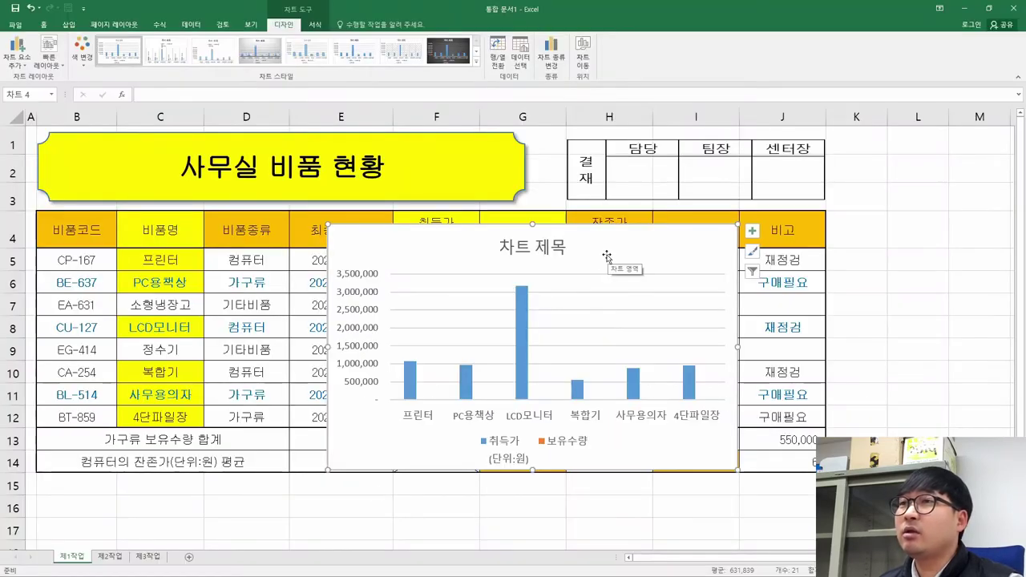
pyautogui.click(590, 63)
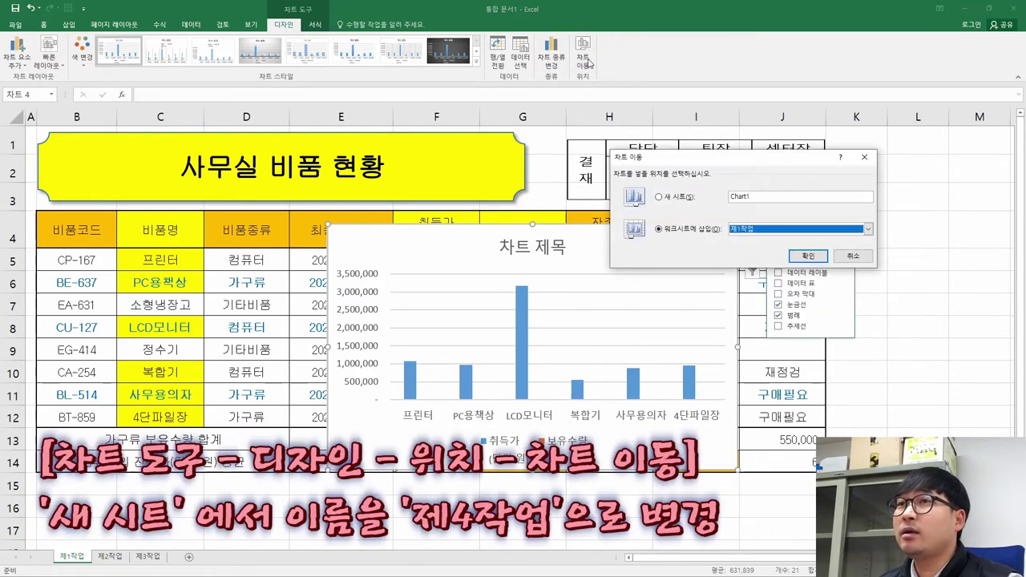
pyautogui.click(677, 203)
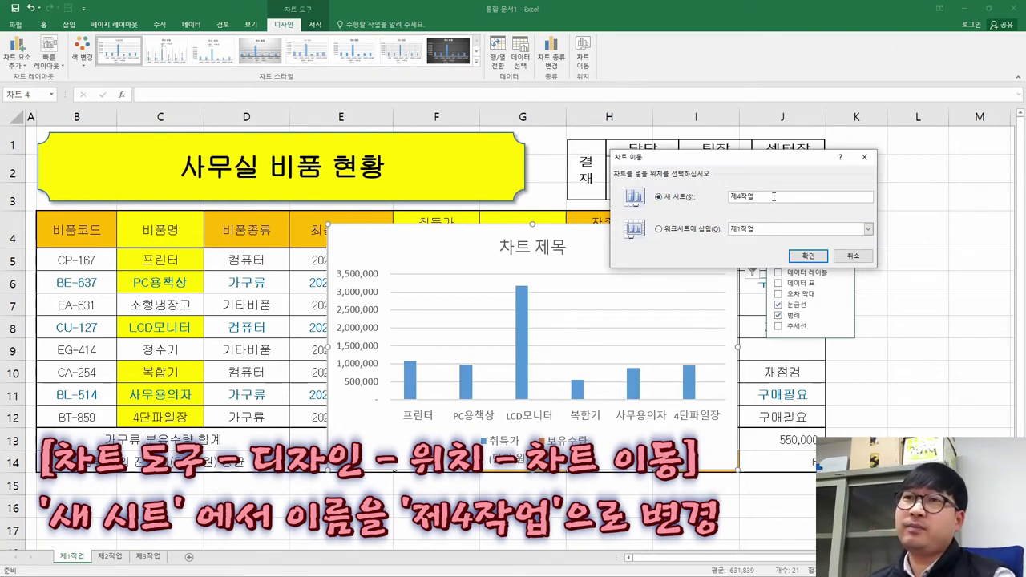
pyautogui.click(816, 257)
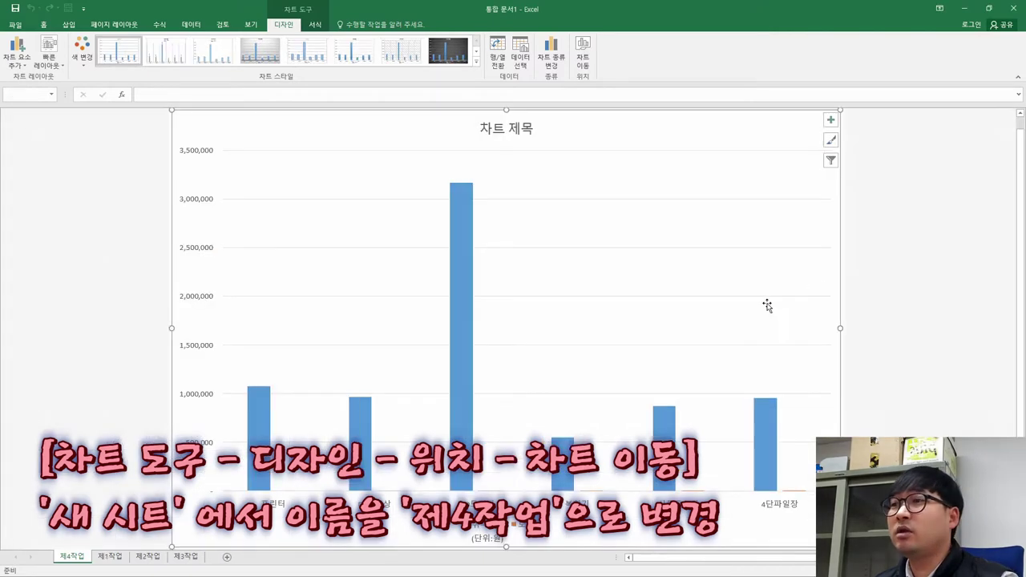
pyautogui.click(831, 119)
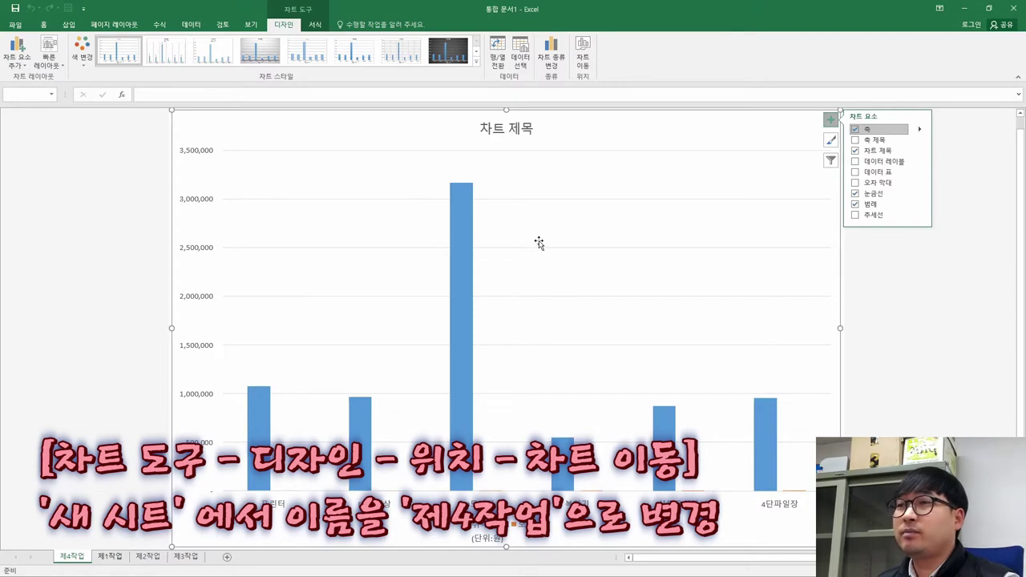
# Strike through the sheet-order note in GE12-12C.pdf, then move the 제4작업 sheet after 제3작업 in the Excel workbook.
pyautogui.hotkey('alt', 'Tab')
pyautogui.scroll(-8, 477, 337)
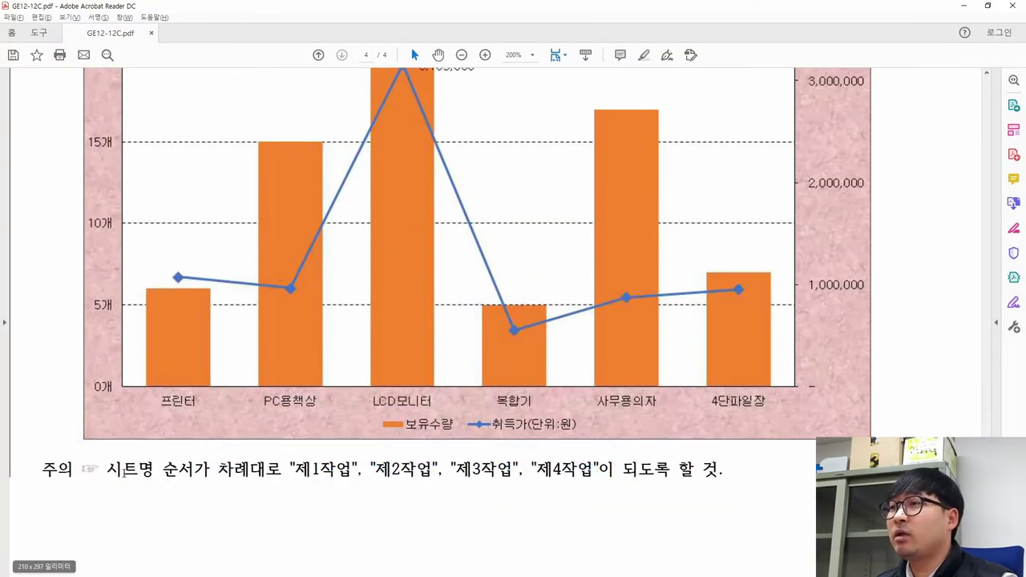
pyautogui.moveTo(107, 470); pyautogui.dragTo(726, 474)
pyautogui.click(776, 491)
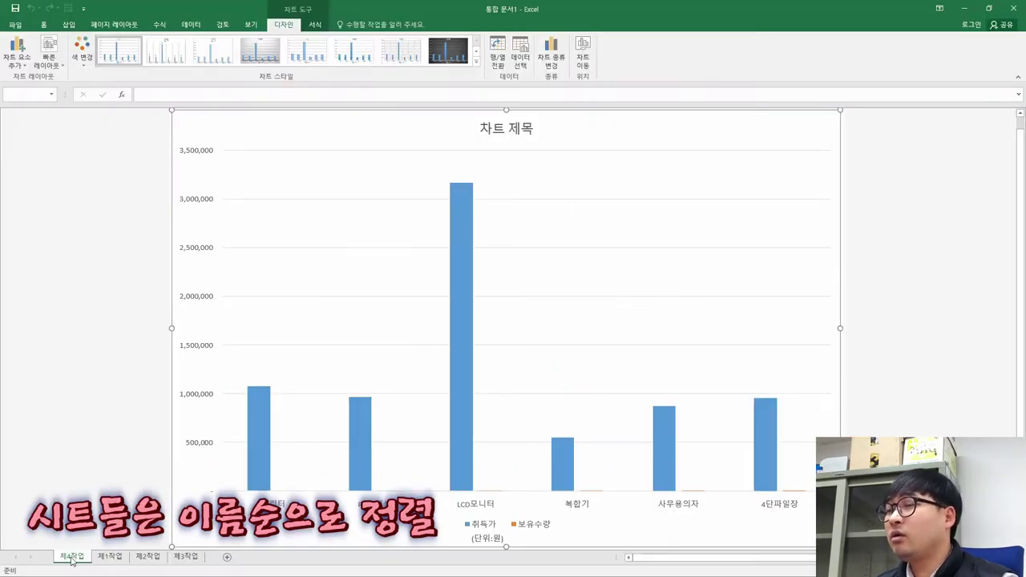
pyautogui.moveTo(72, 561); pyautogui.dragTo(215, 564)
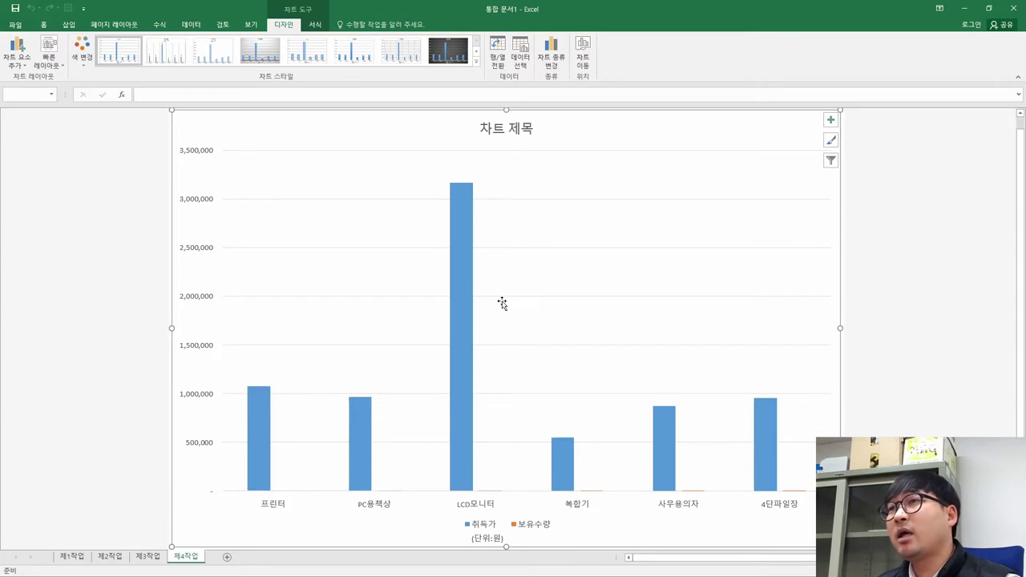
# Strike through condition (3) about the chart's location in GE12-12C.pdf.
pyautogui.hotkey('alt', 'Tab')
pyautogui.scroll(5, 337, 240)
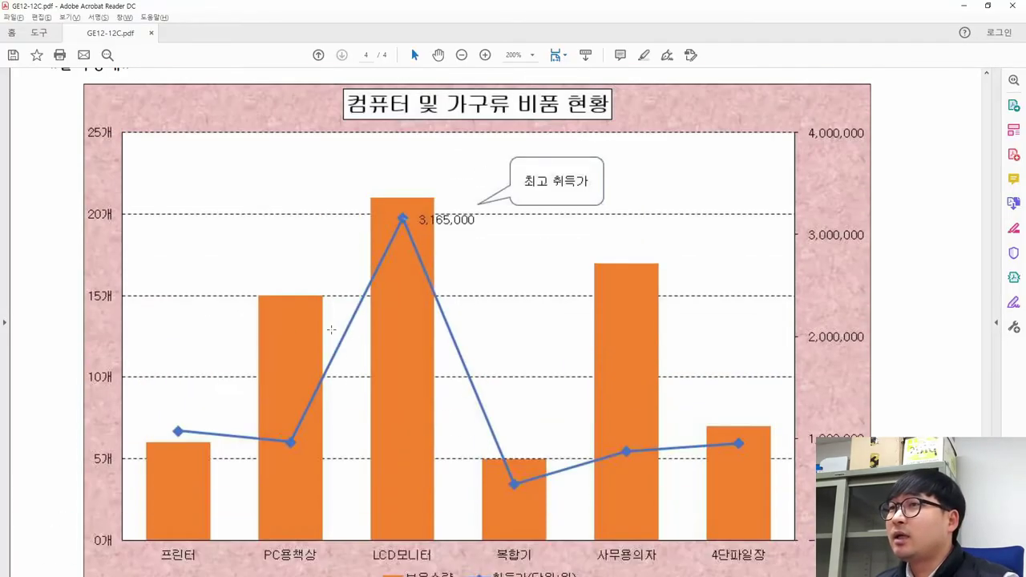
pyautogui.scroll(4, 297, 351)
pyautogui.moveTo(108, 206); pyautogui.dragTo(639, 211)
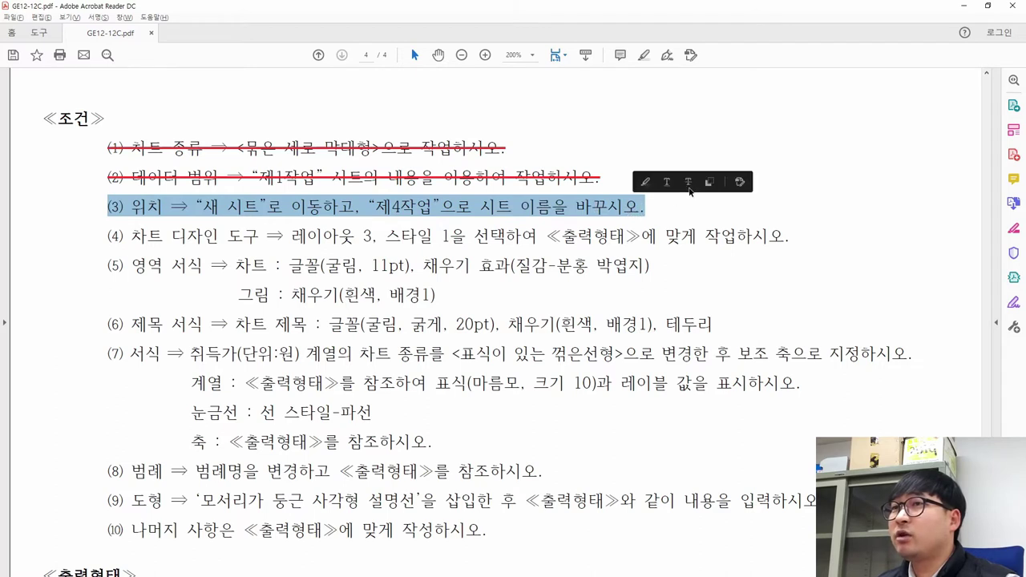
pyautogui.click(689, 184)
# Read condition (4), then apply quick layout 3 (레이아웃 3) and chart style 1 (스타일 1) to the chart in Excel.
pyautogui.moveTo(132, 236); pyautogui.dragTo(449, 239)
pyautogui.hotkey('alt', 'Tab')
pyautogui.click(579, 302)
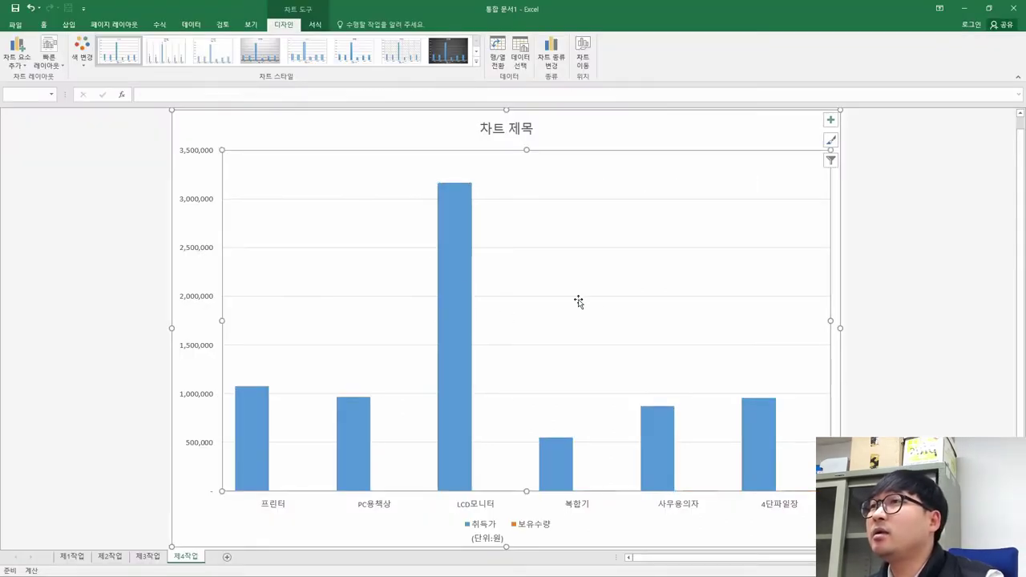
pyautogui.click(72, 208)
pyautogui.click(200, 126)
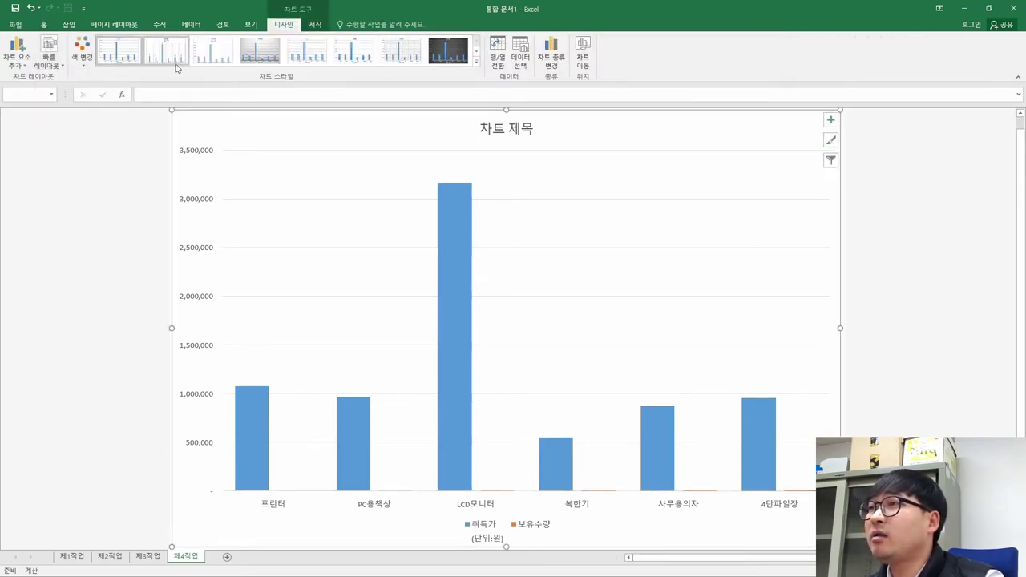
pyautogui.click(51, 65)
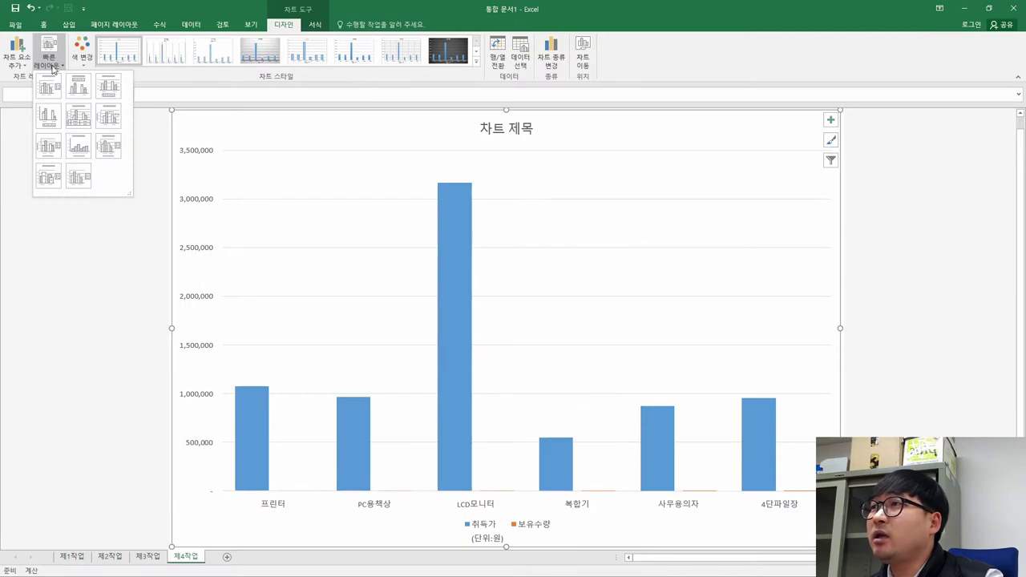
pyautogui.click(109, 87)
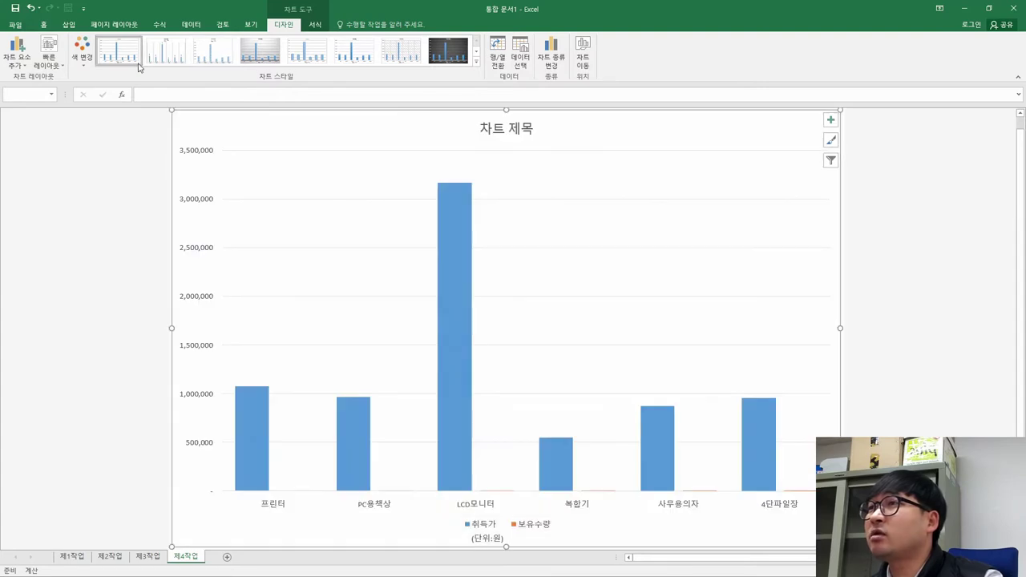
pyautogui.click(119, 59)
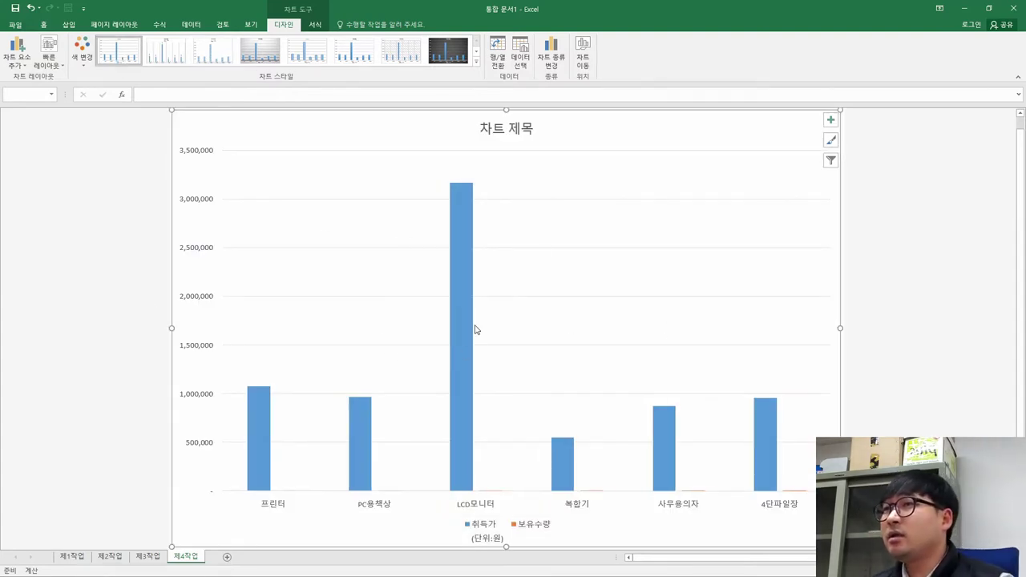
# Strike through the layout and style part of condition (4), up to 선택하여, in GE12-12C.pdf.
pyautogui.hotkey('alt', 'Tab')
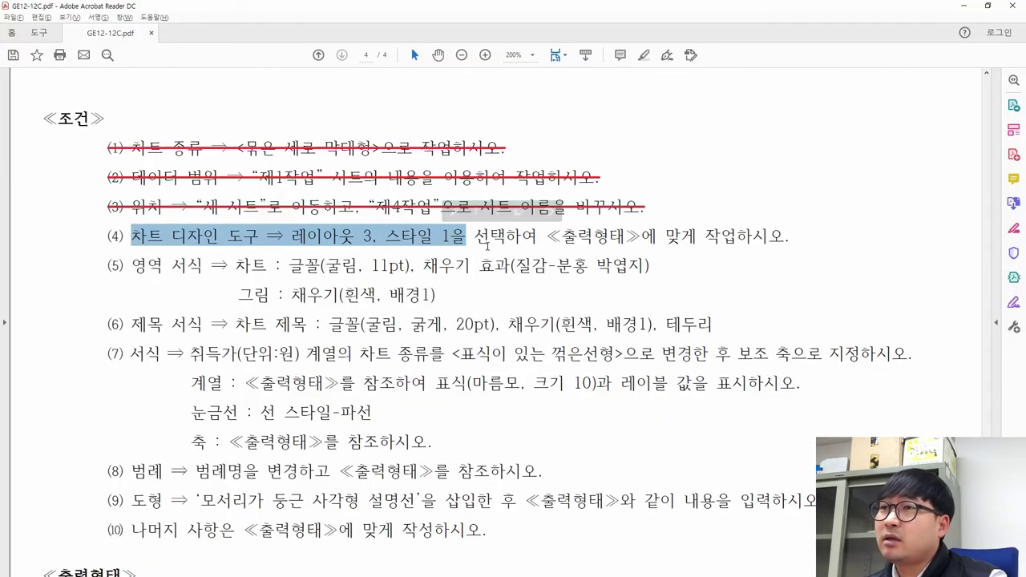
pyautogui.moveTo(537, 241); pyautogui.dragTo(119, 238)
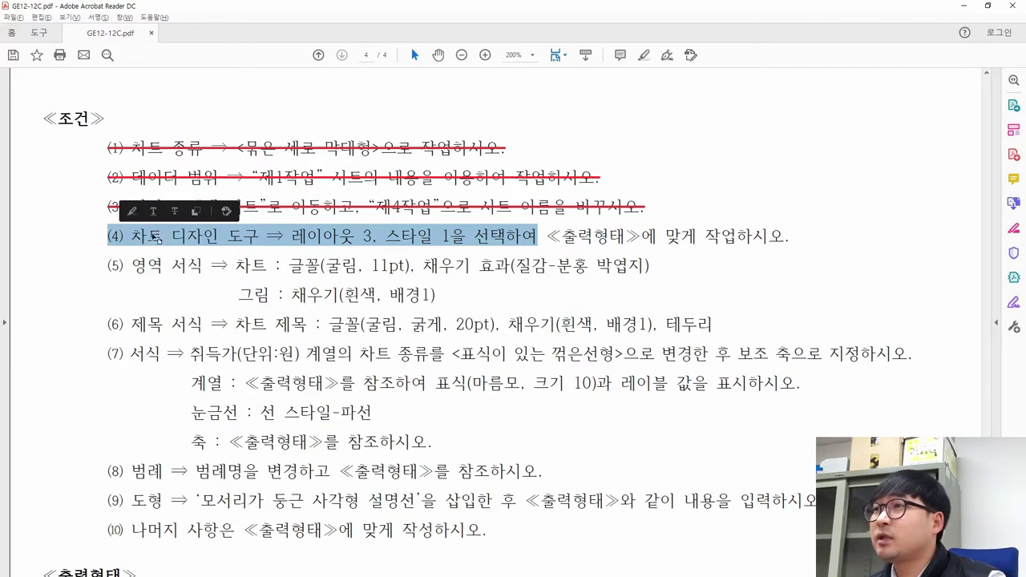
pyautogui.click(173, 211)
# Read the rest of condition (4) and compare the Excel chart with the sample chart in GE12-12C.pdf.
pyautogui.moveTo(547, 238); pyautogui.dragTo(790, 238)
pyautogui.hotkey('alt', 'Tab')
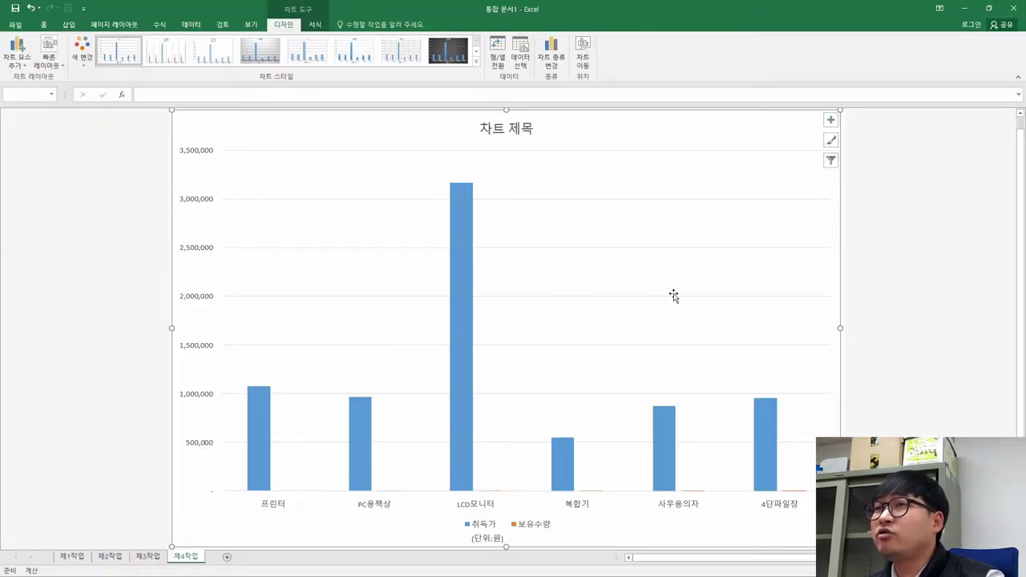
pyautogui.hotkey('alt', 'Tab')
pyautogui.scroll(5, 544, 351)
pyautogui.scroll(-10, 544, 351)
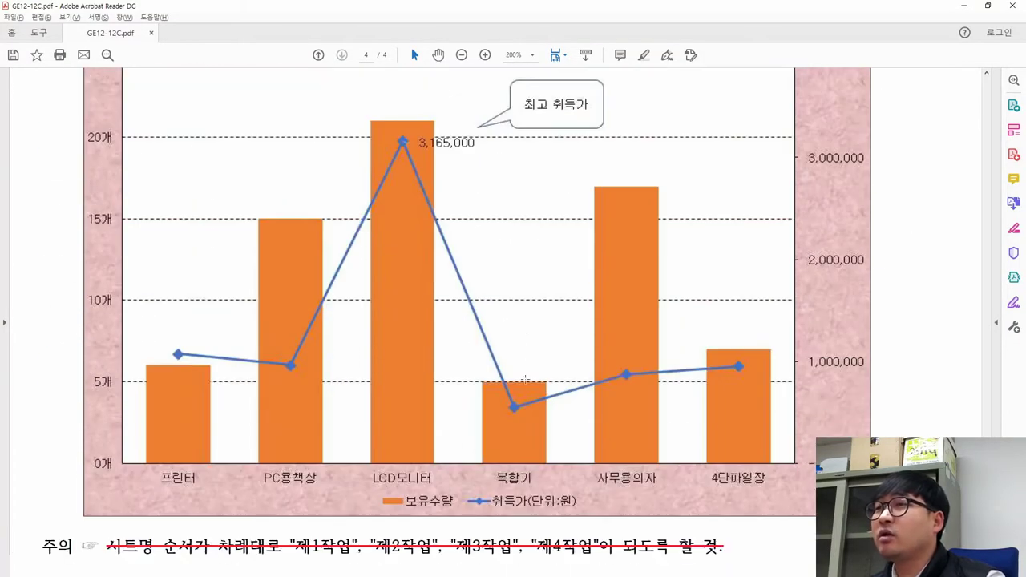
pyautogui.hotkey('alt', 'Tab')
pyautogui.hotkey('alt', 'Tab')
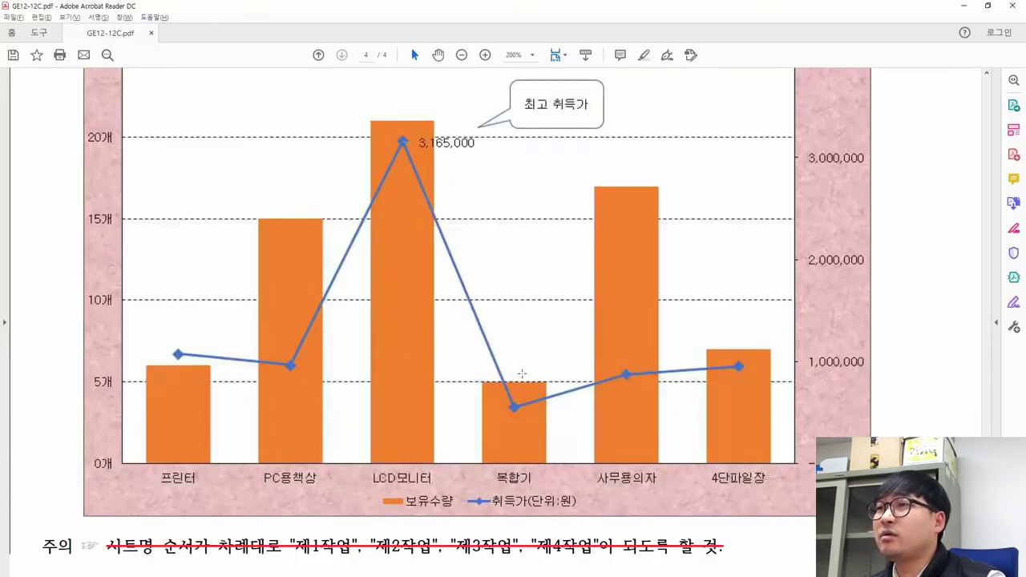
pyautogui.hotkey('alt', 'Tab')
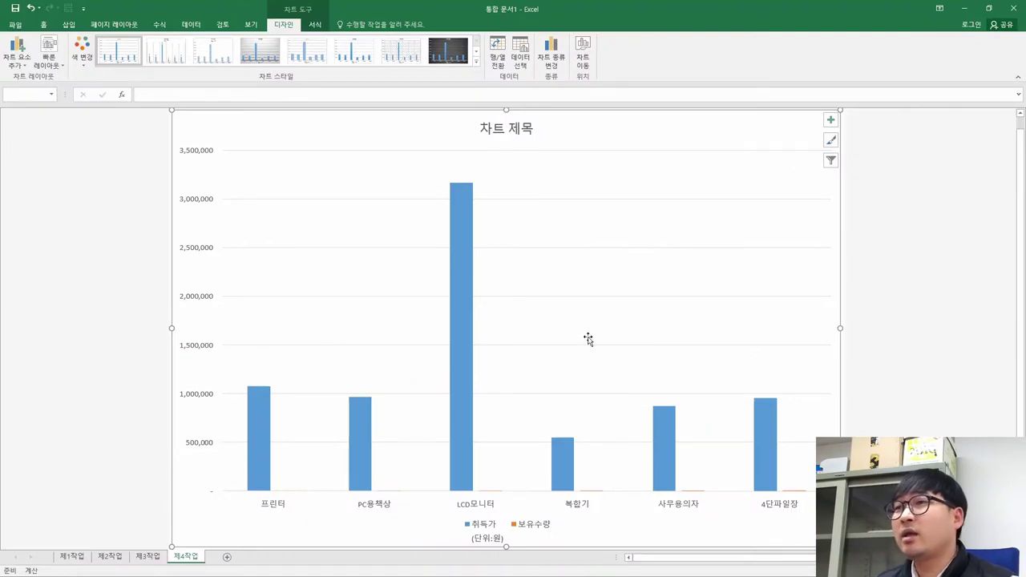
# Set the 취득가 series' overlap (계열 겹치기) to 0% and its gap width (간격 너비) to 75% in the Excel chart.
pyautogui.doubleClick(458, 311)
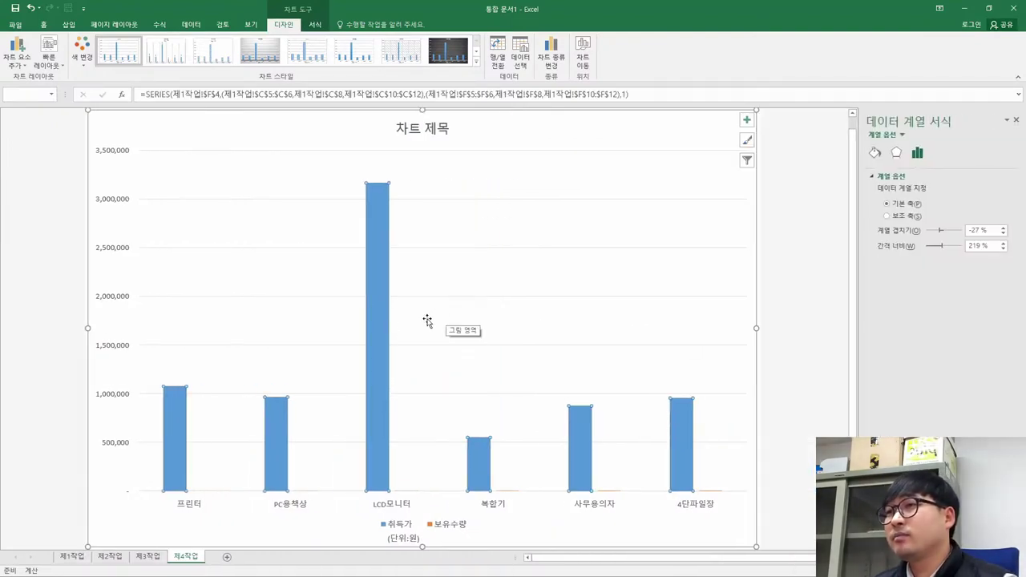
pyautogui.click(379, 327)
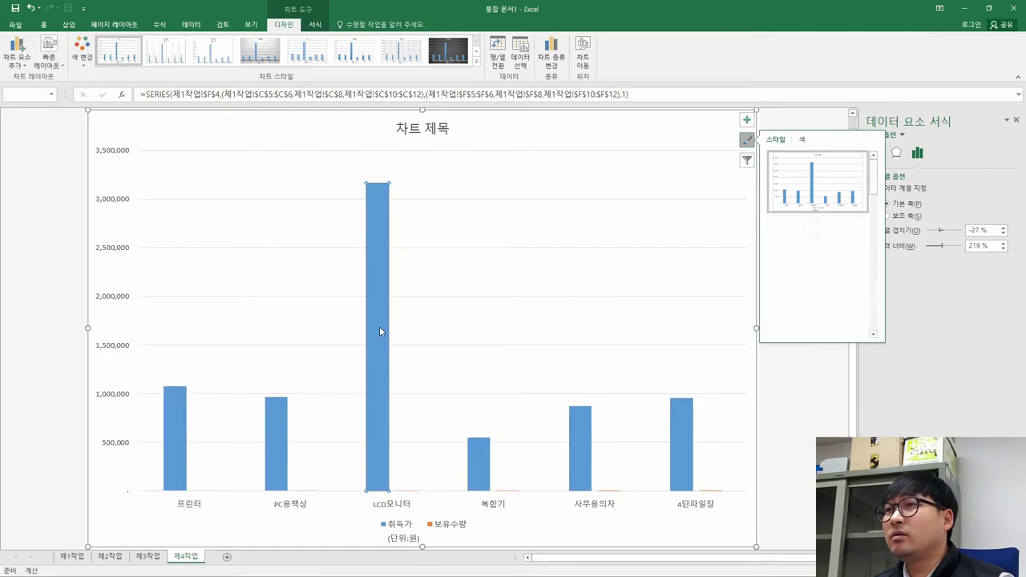
pyautogui.hotkey('alt', 'Tab')
pyautogui.hotkey('alt', 'Tab')
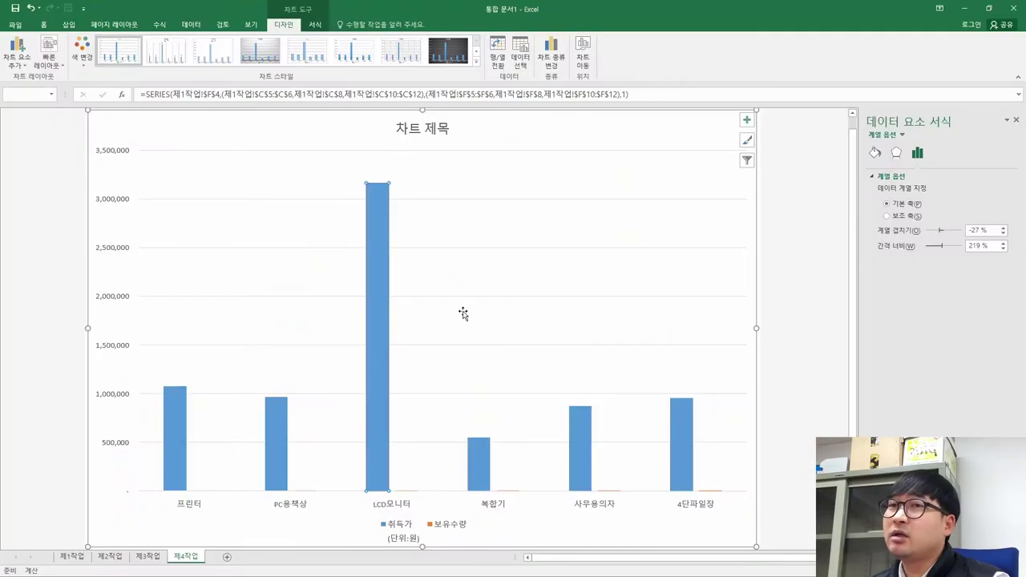
pyautogui.click(376, 344)
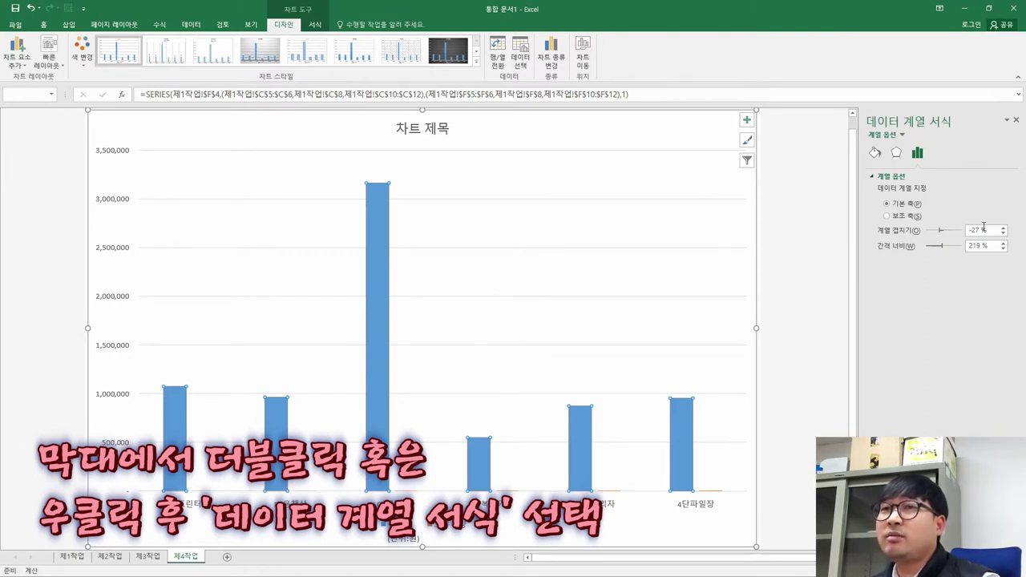
pyautogui.moveTo(988, 230); pyautogui.dragTo(915, 236)
pyautogui.write('0')
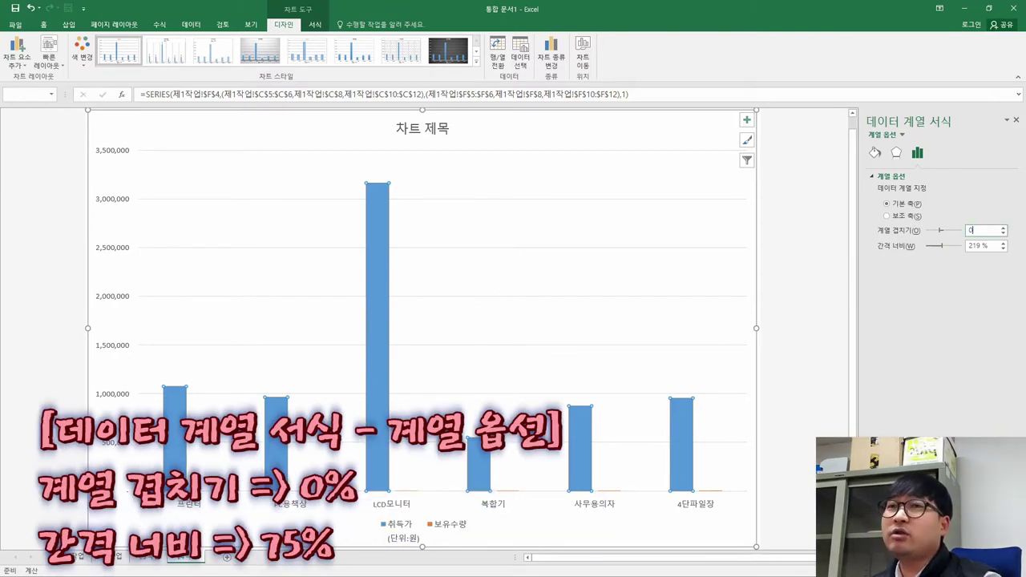
pyautogui.click(976, 245)
pyautogui.moveTo(977, 244); pyautogui.dragTo(938, 243)
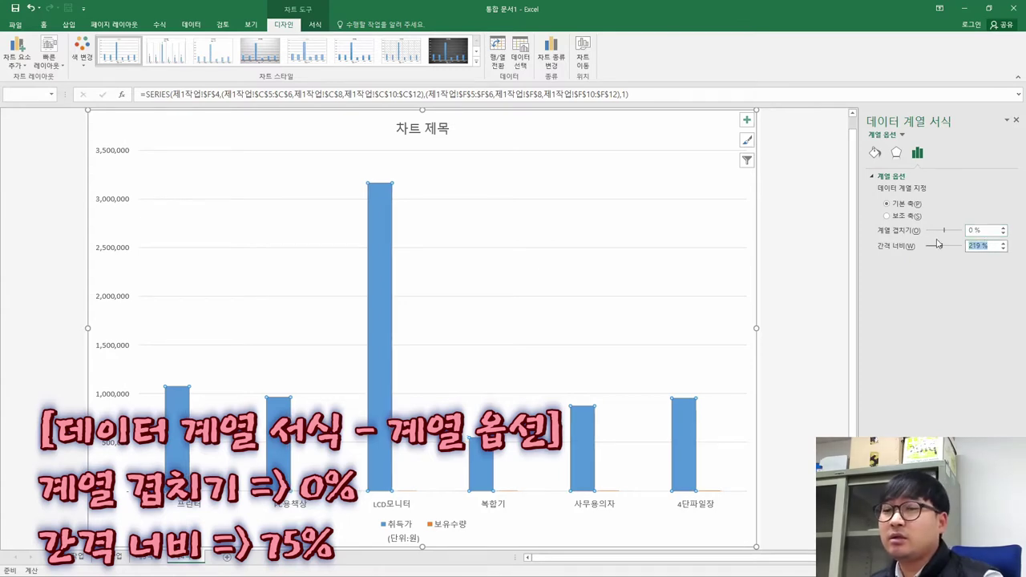
pyautogui.write('75')
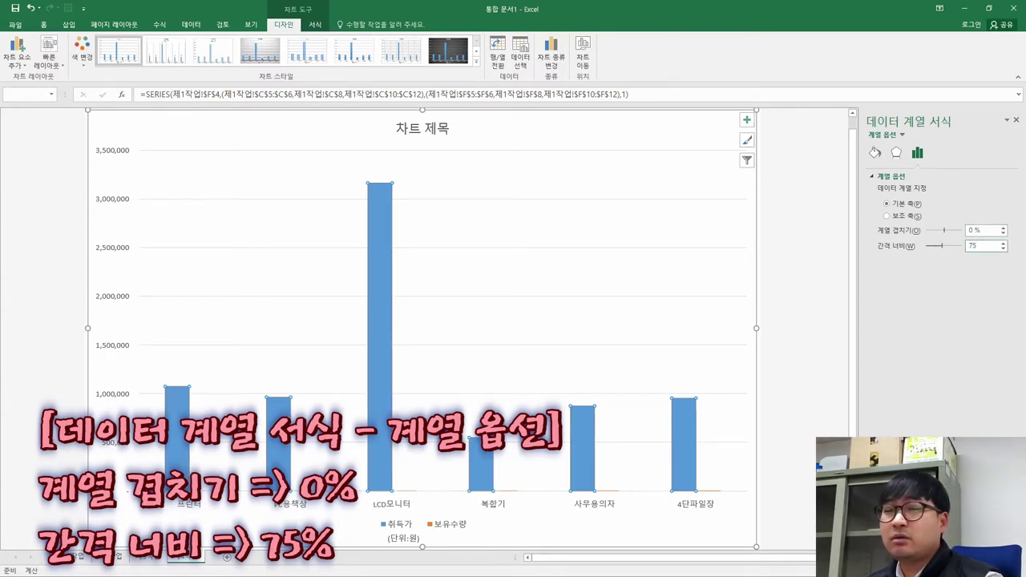
pyautogui.press('Return')
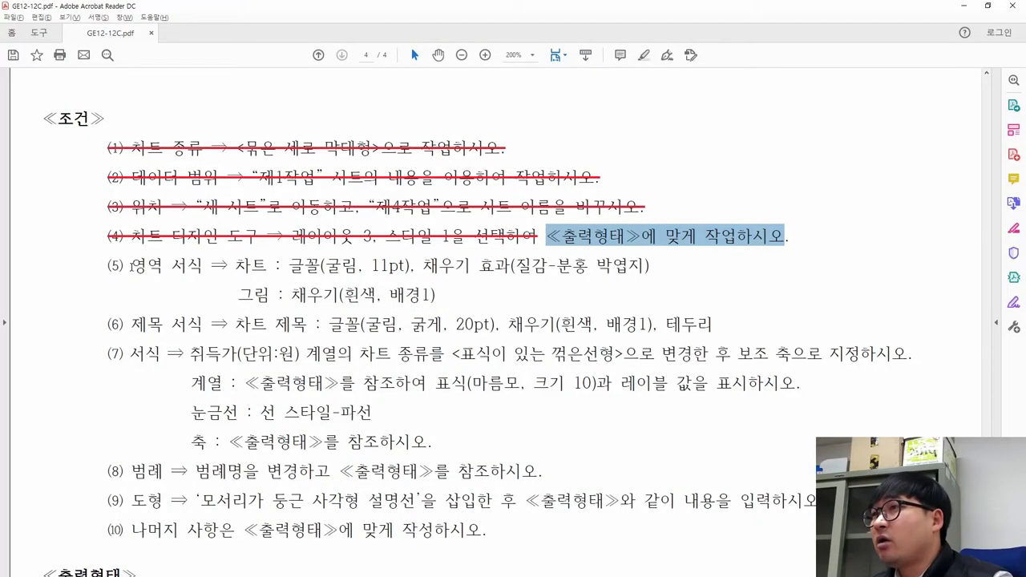
# Read the font part of condition (5) in GE12-12C.pdf, then examine the format options for the chart area, title, bars and gridlines in Excel.
pyautogui.moveTo(132, 266); pyautogui.dragTo(414, 269)
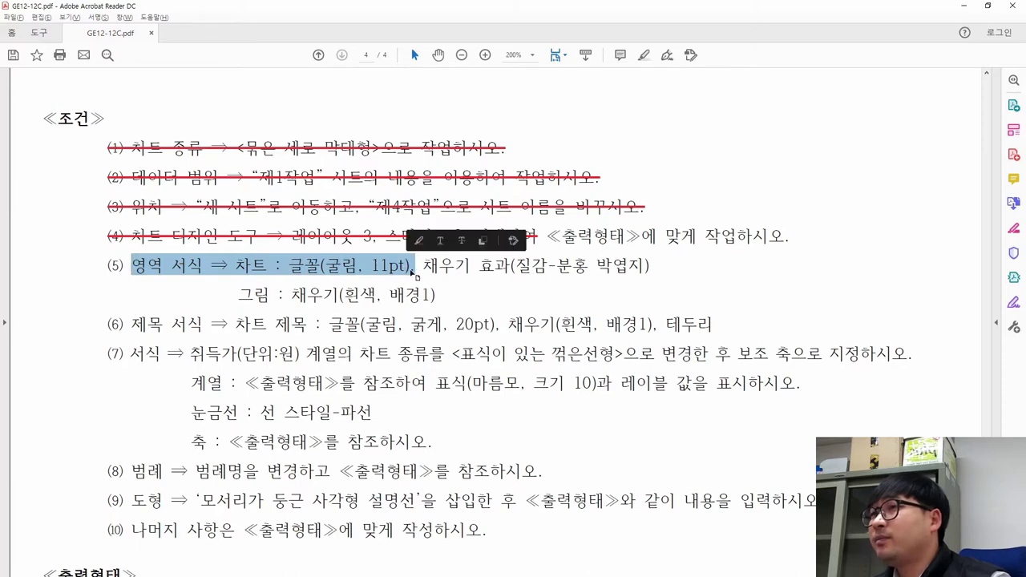
pyautogui.hotkey('alt', 'Tab')
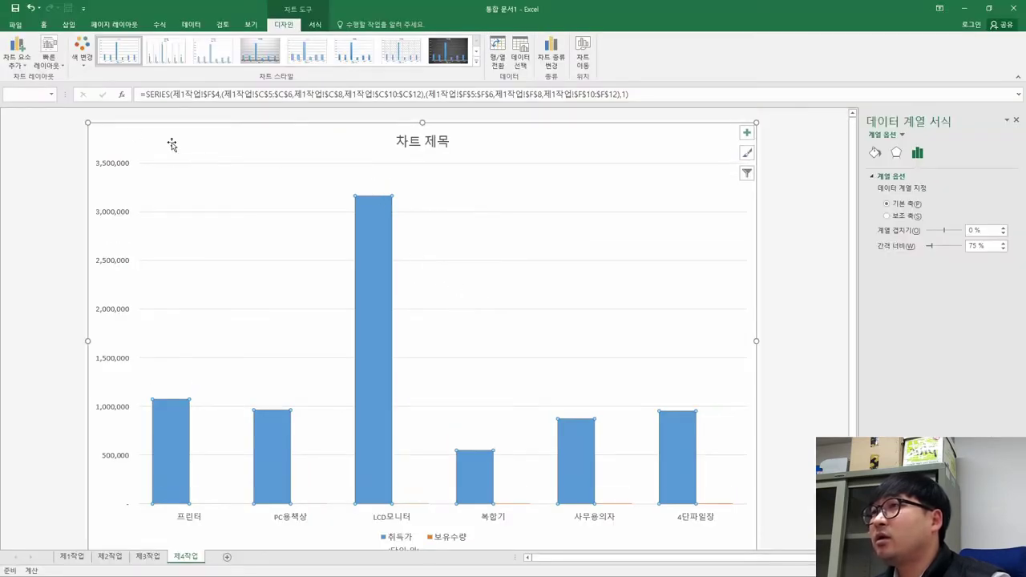
pyautogui.click(171, 144)
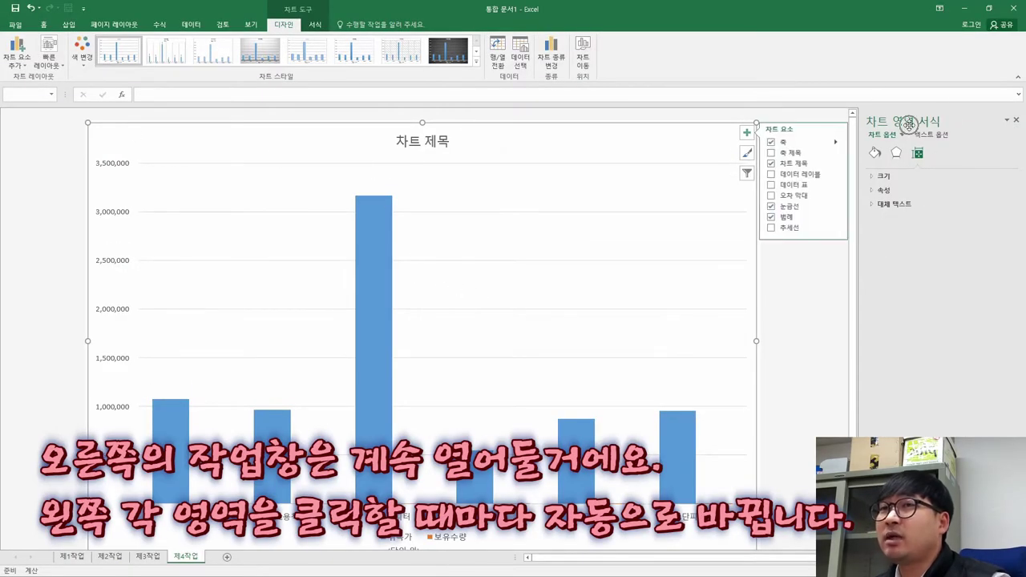
pyautogui.click(746, 153)
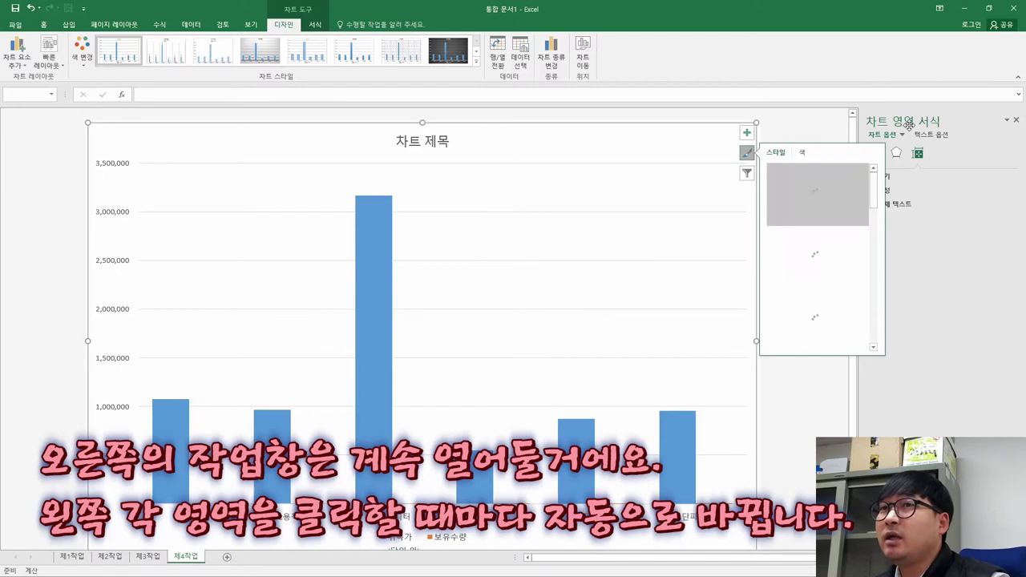
pyautogui.click(845, 124)
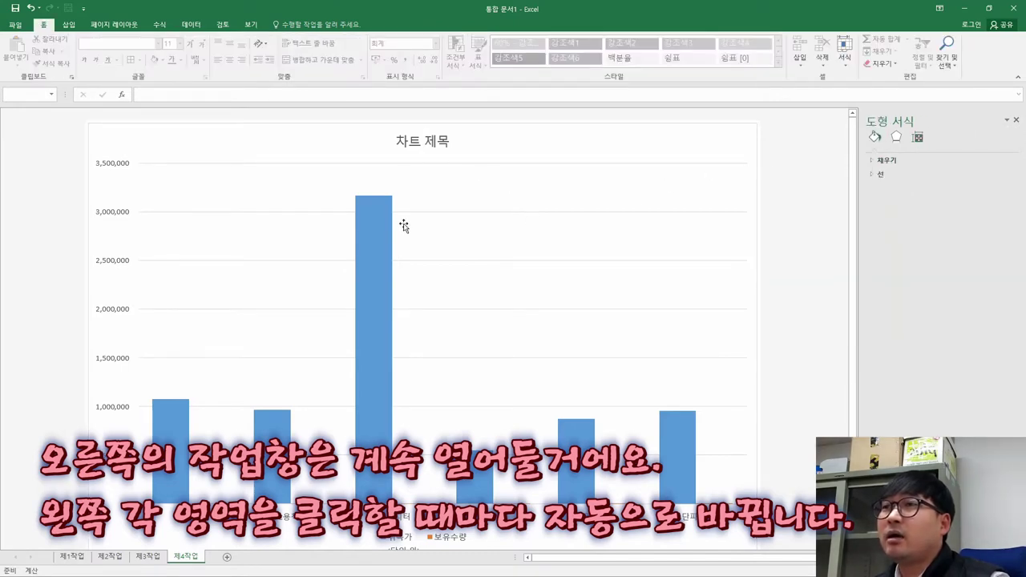
pyautogui.click(364, 247)
pyautogui.click(410, 142)
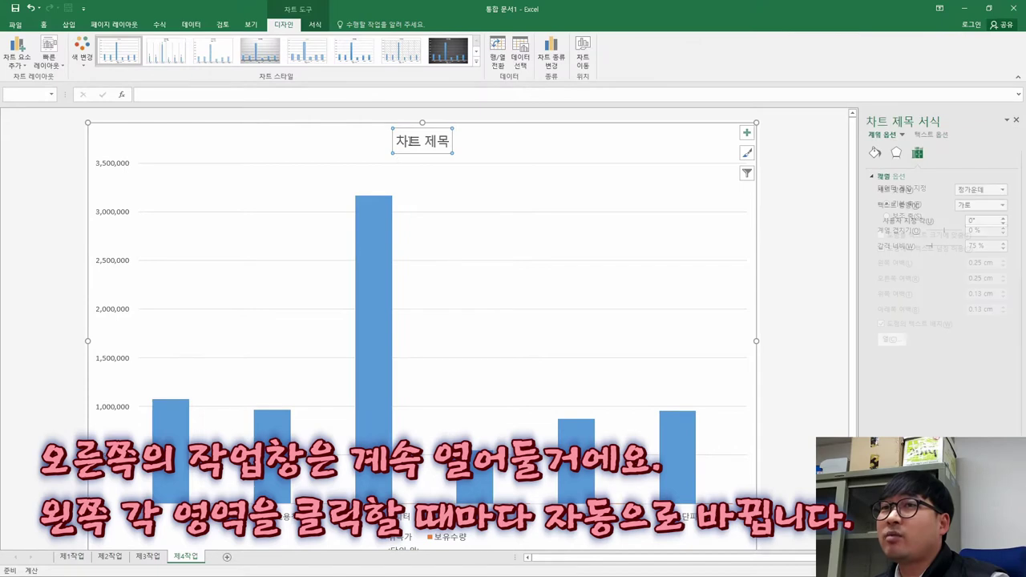
pyautogui.click(538, 407)
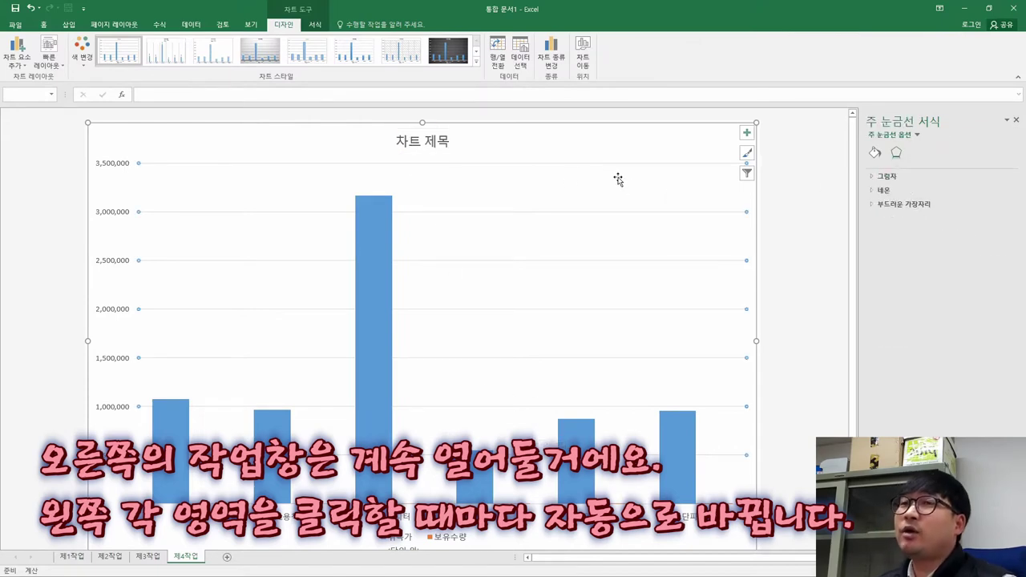
pyautogui.click(747, 132)
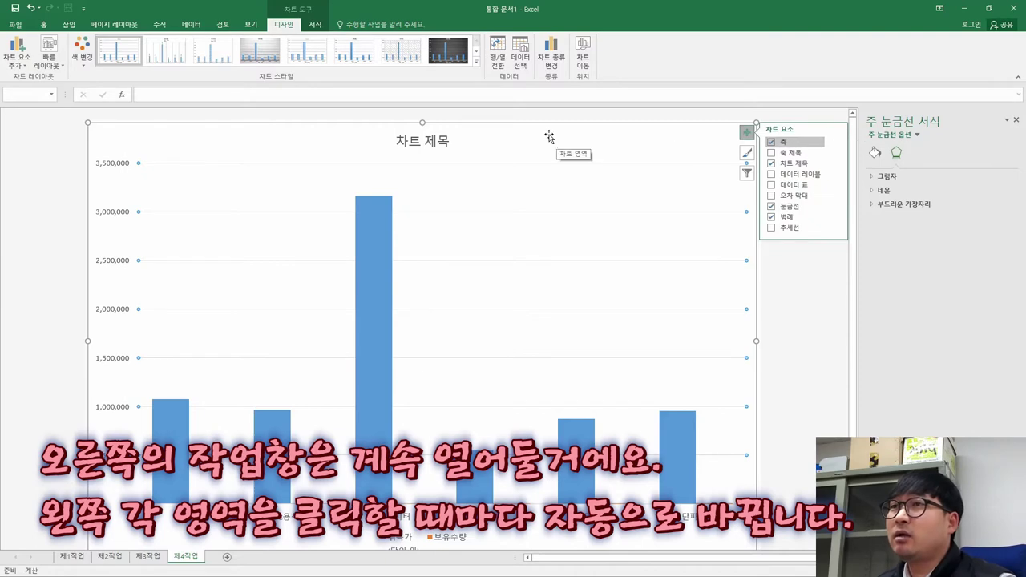
pyautogui.click(647, 141)
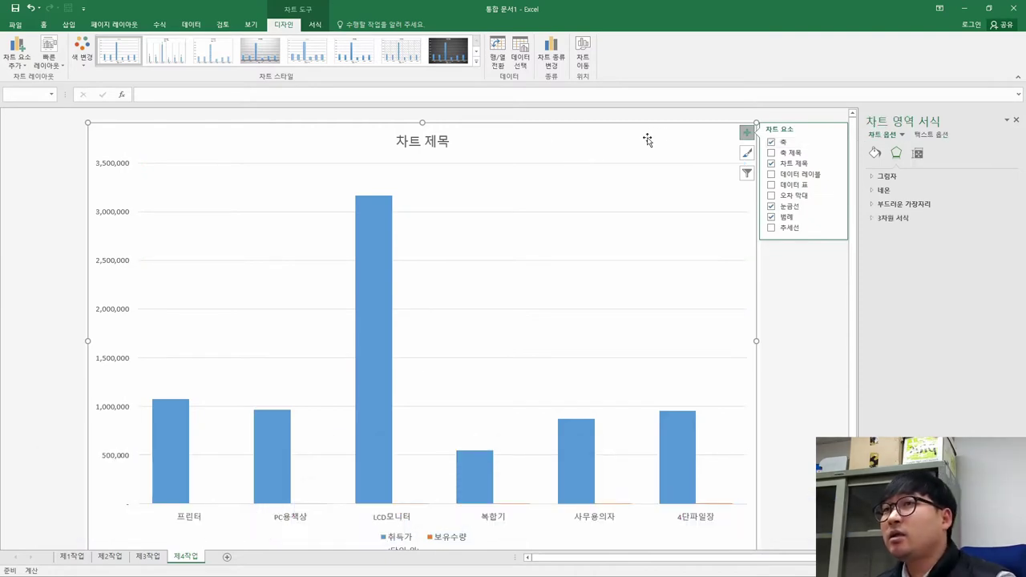
pyautogui.click(815, 307)
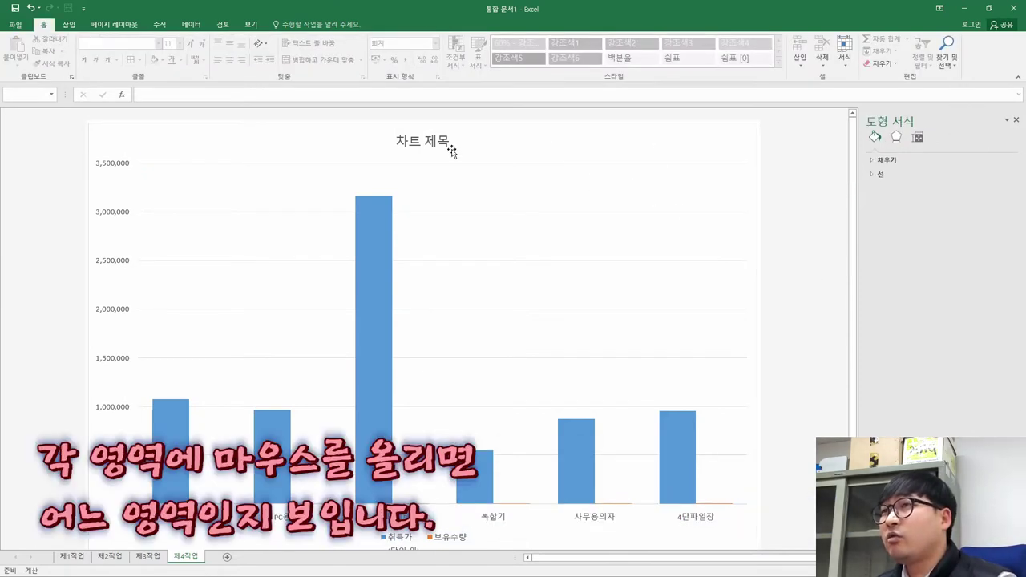
pyautogui.click(531, 137)
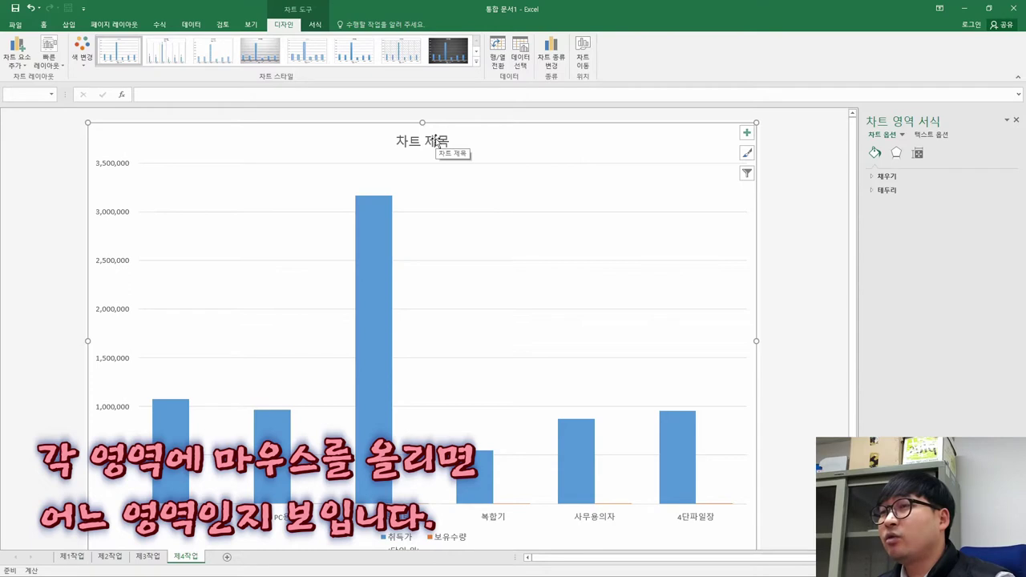
pyautogui.moveTo(367, 261)
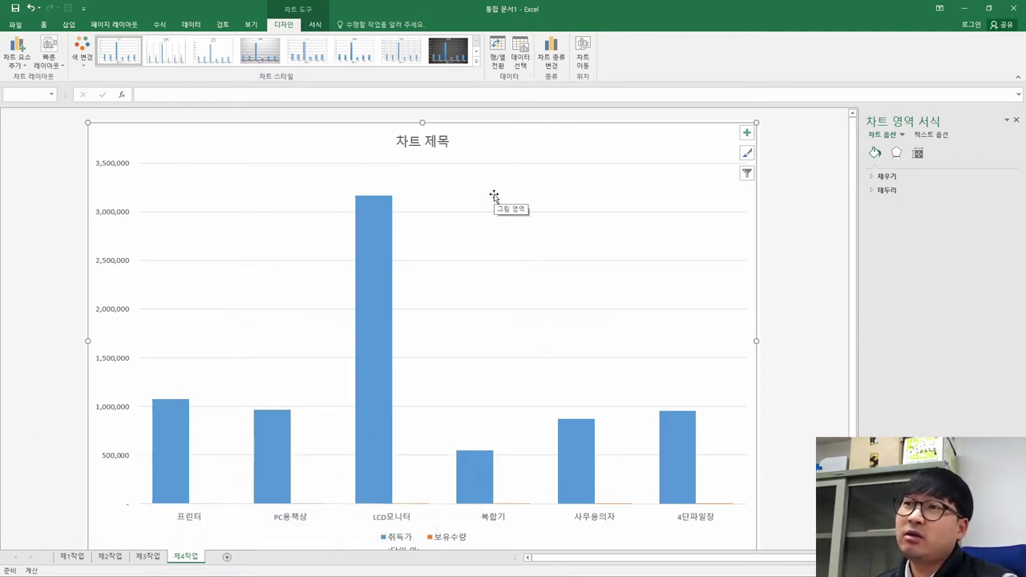
# Check which chart element condition (5) in GE12-12C.pdf refers to and its font setting, comparing with the selected chart area in Excel.
pyautogui.hotkey('alt', 'Tab')
pyautogui.moveTo(236, 265); pyautogui.dragTo(268, 266)
pyautogui.hotkey('alt', 'Tab')
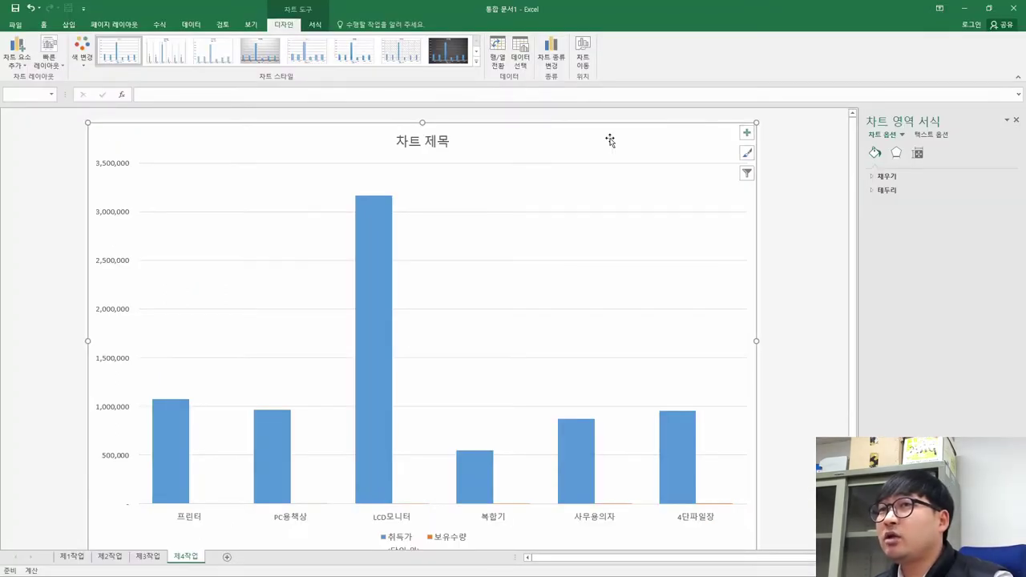
pyautogui.click(746, 132)
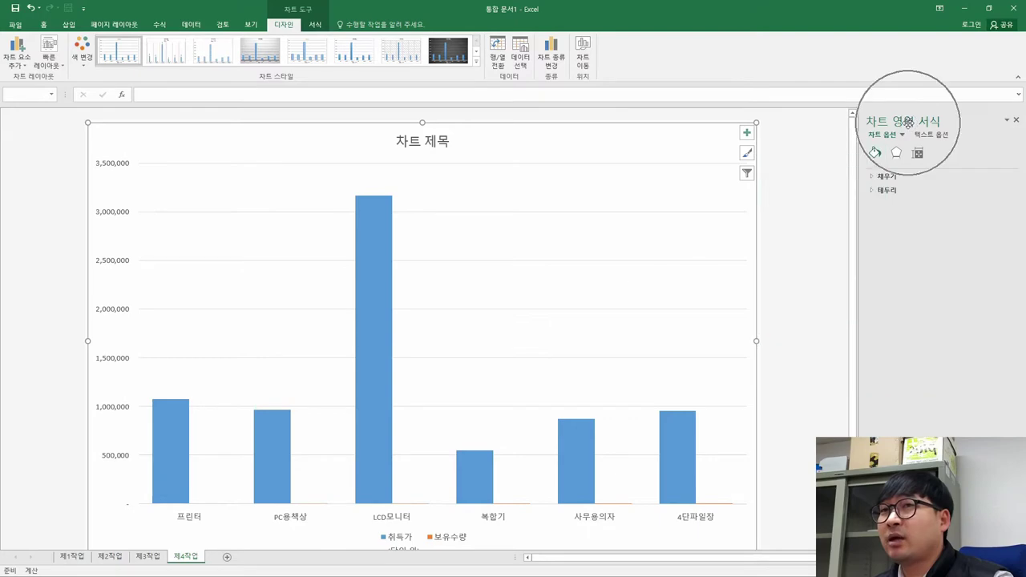
pyautogui.hotkey('alt', 'Tab')
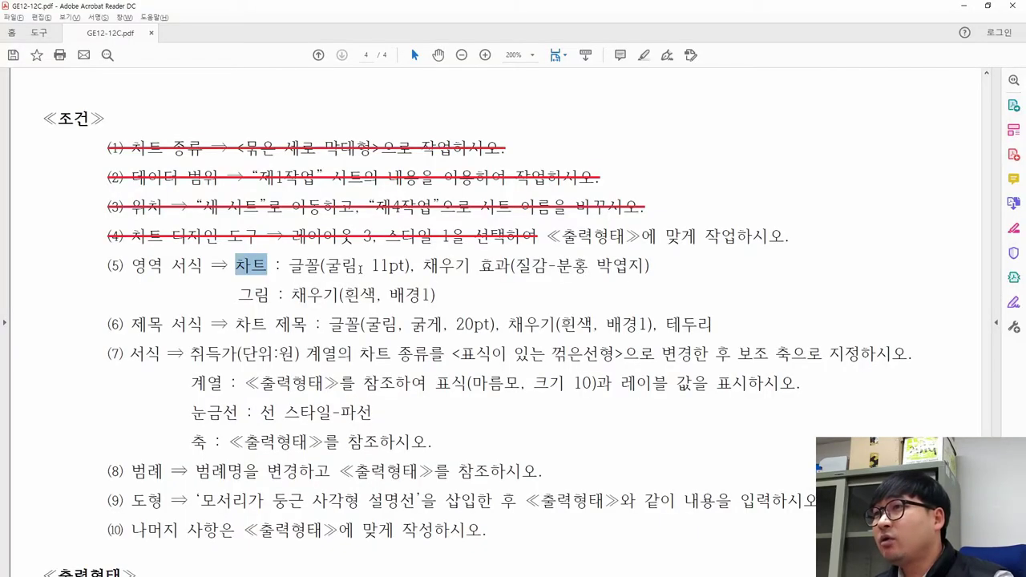
pyautogui.hotkey('alt', 'Tab')
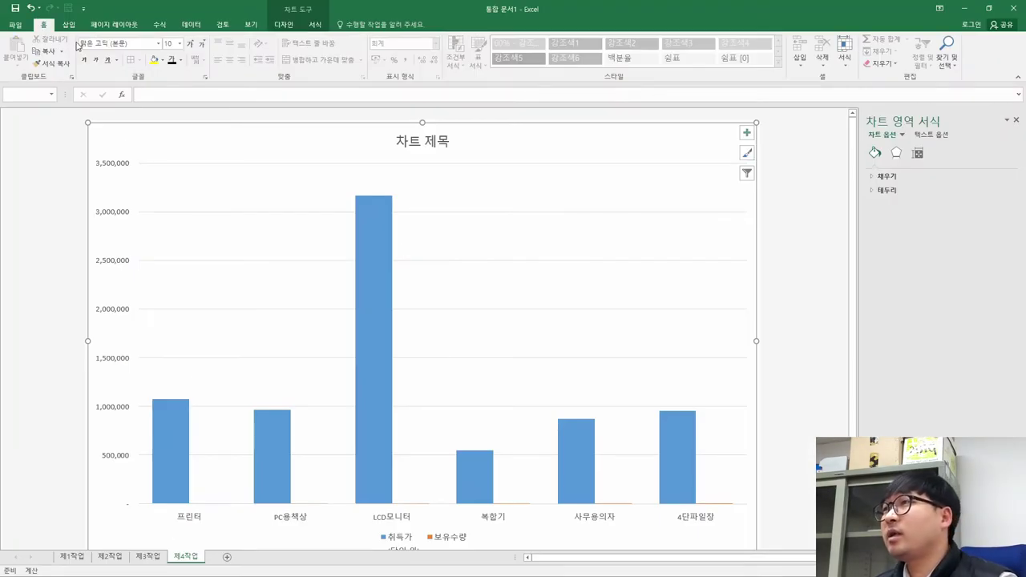
# Set the font of the whole chart area to 굴림, size 11.
pyautogui.click(132, 43)
pyautogui.write('굴')
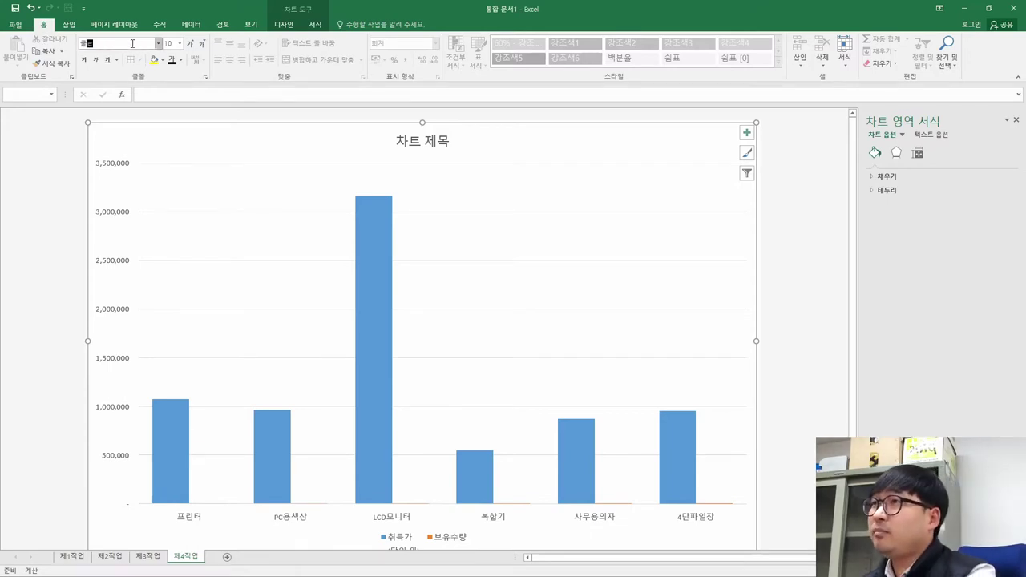
pyautogui.write('림')
pyautogui.press('Return')
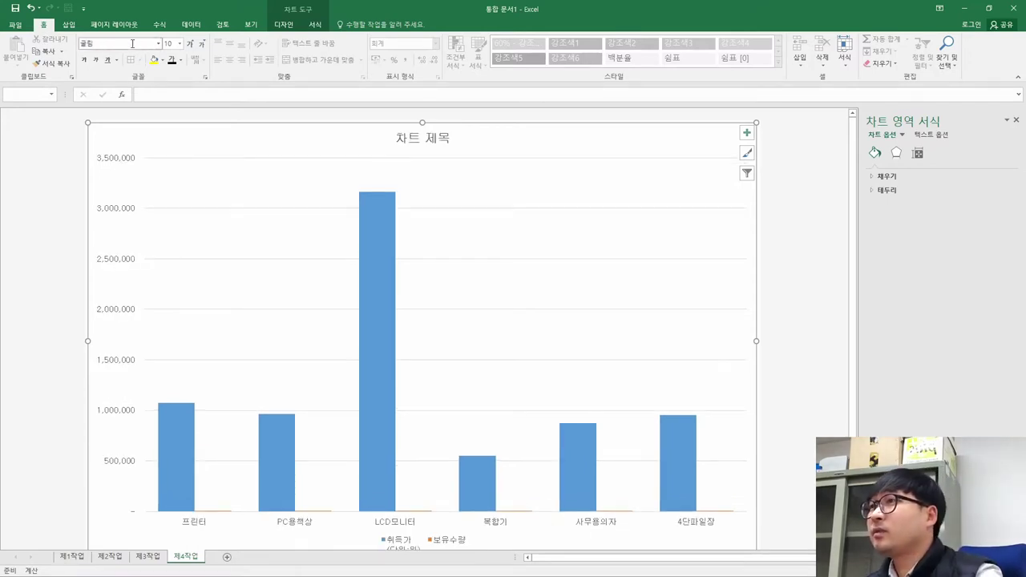
pyautogui.click(174, 43)
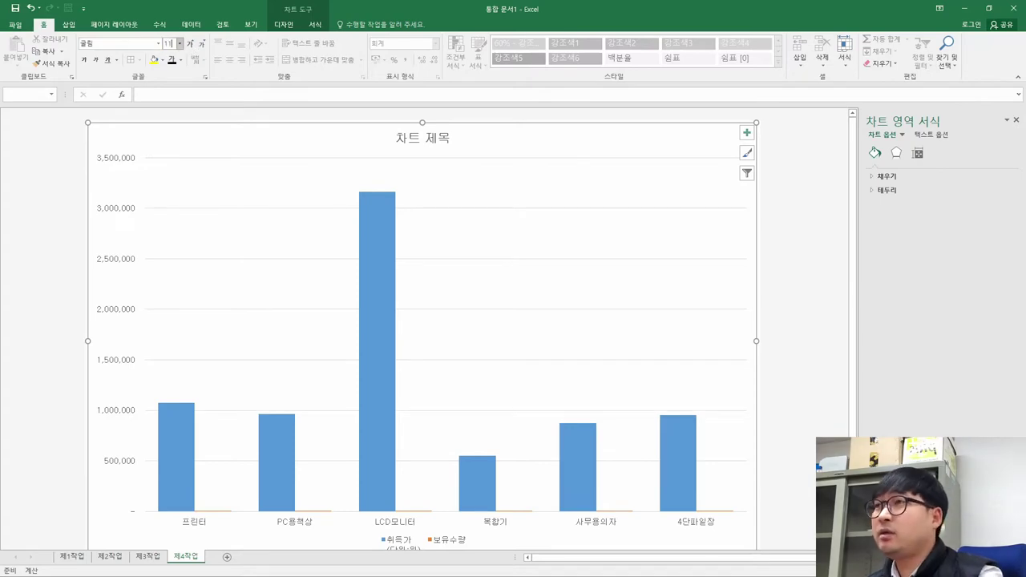
pyautogui.write('11')
pyautogui.press('Return')
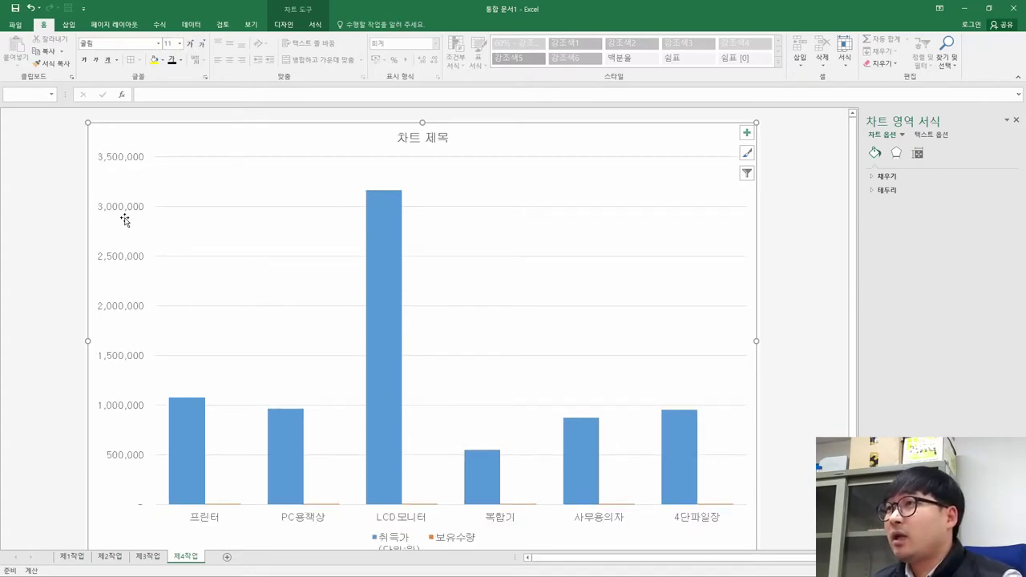
# Check the sample chart in GE12-12C.pdf and set the chart area's font color to black in Excel.
pyautogui.hotkey('alt', 'Tab')
pyautogui.scroll(2, 375, 296)
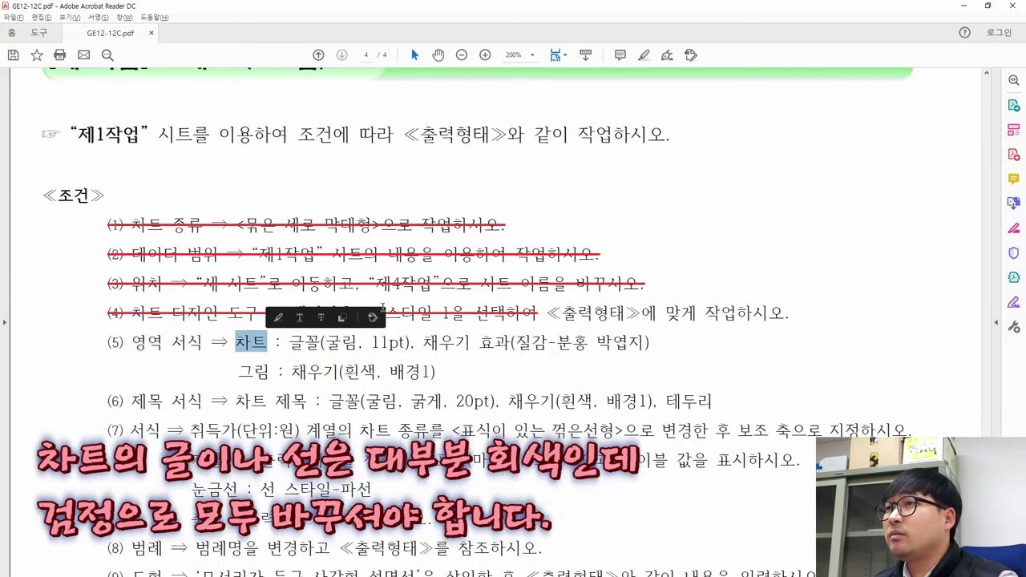
pyautogui.scroll(-5, 375, 296)
pyautogui.scroll(-5, 375, 295)
pyautogui.hotkey('alt', 'Tab')
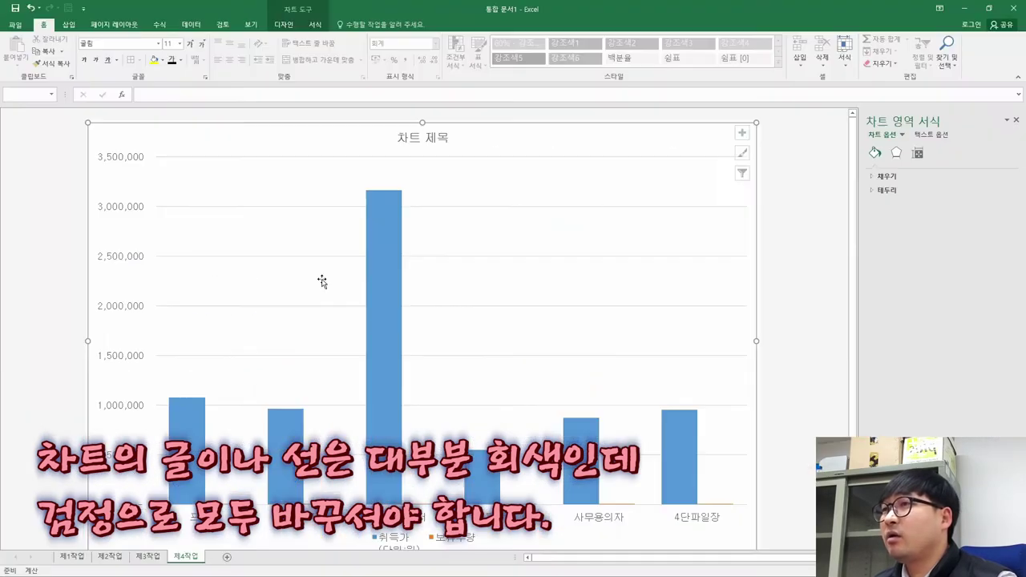
pyautogui.click(181, 60)
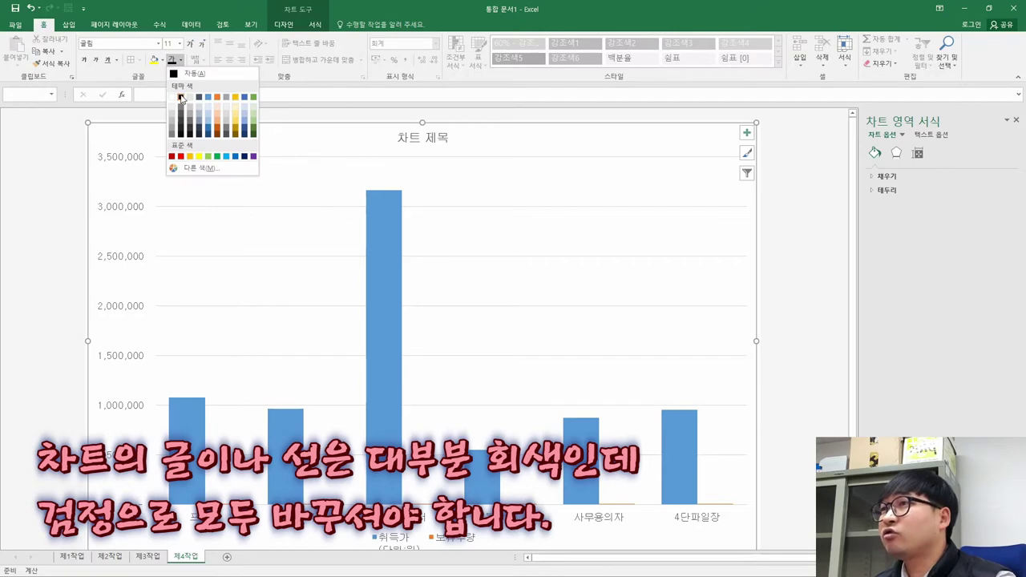
pyautogui.click(181, 97)
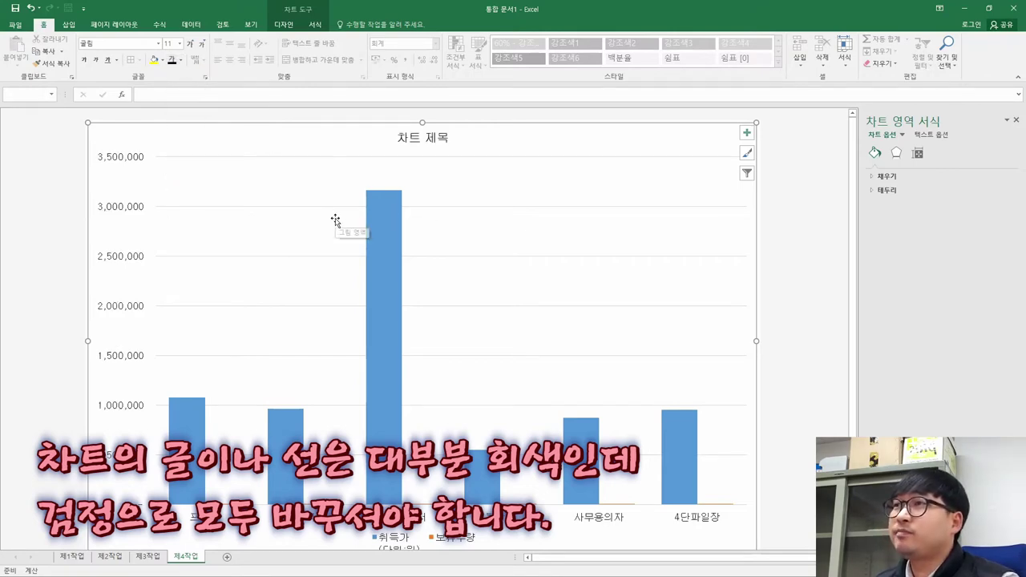
# Strike through the chart font part of condition (5), 차트 : 글꼴(굴림, 11pt), in GE12-12C.pdf.
pyautogui.hotkey('alt', 'Tab')
pyautogui.scroll(5, 446, 273)
pyautogui.scroll(3, 446, 273)
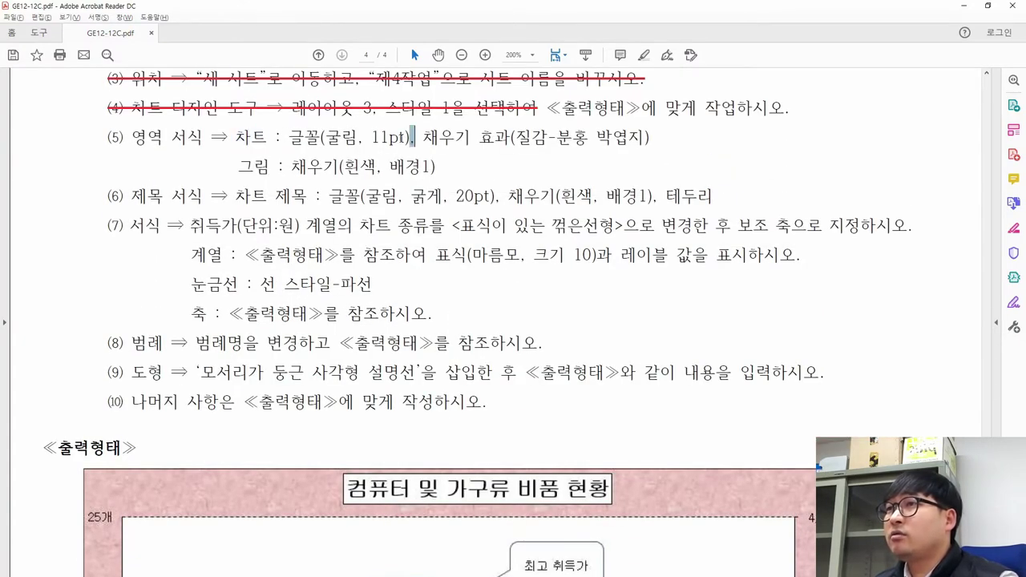
pyautogui.moveTo(415, 137); pyautogui.dragTo(235, 138)
pyautogui.click(306, 114)
# Fill the Excel chart area with the 분홍 박엽지 texture, and strike through the 채우기 효과(질감-분홍 박엽지) condition in GE12-12C.pdf.
pyautogui.moveTo(423, 138); pyautogui.dragTo(650, 138)
pyautogui.hotkey('alt', 'Tab')
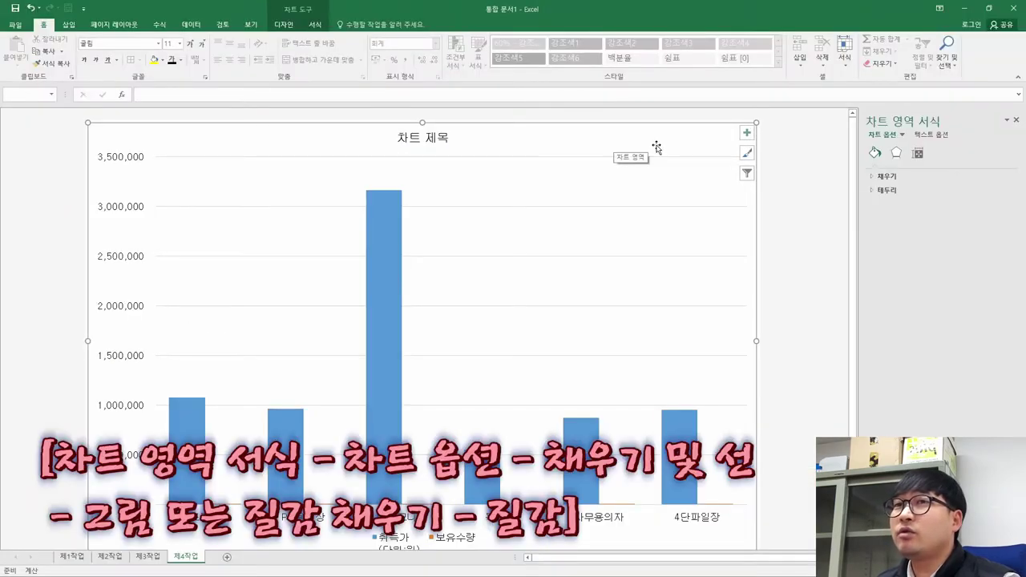
pyautogui.click(877, 177)
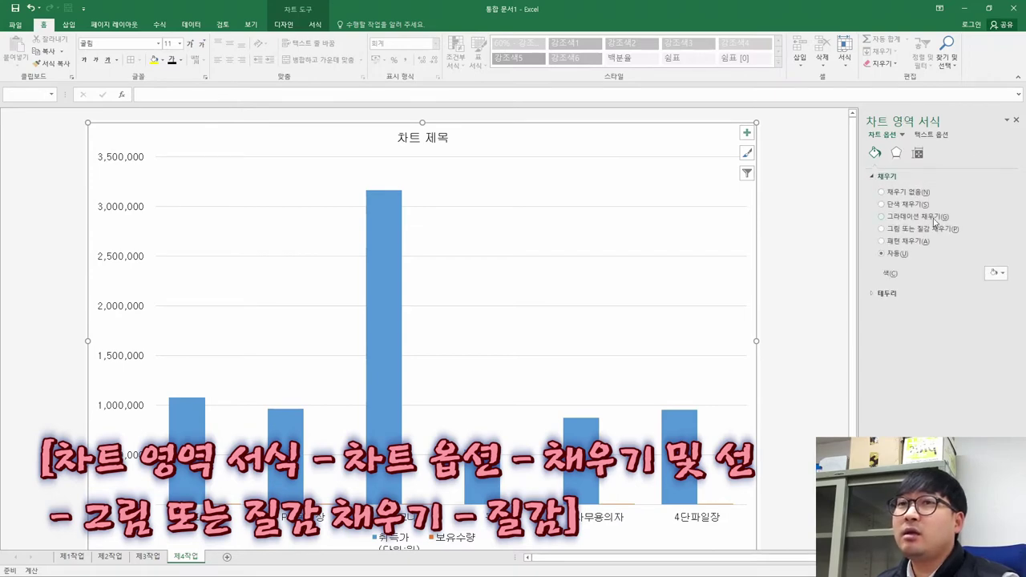
pyautogui.click(922, 231)
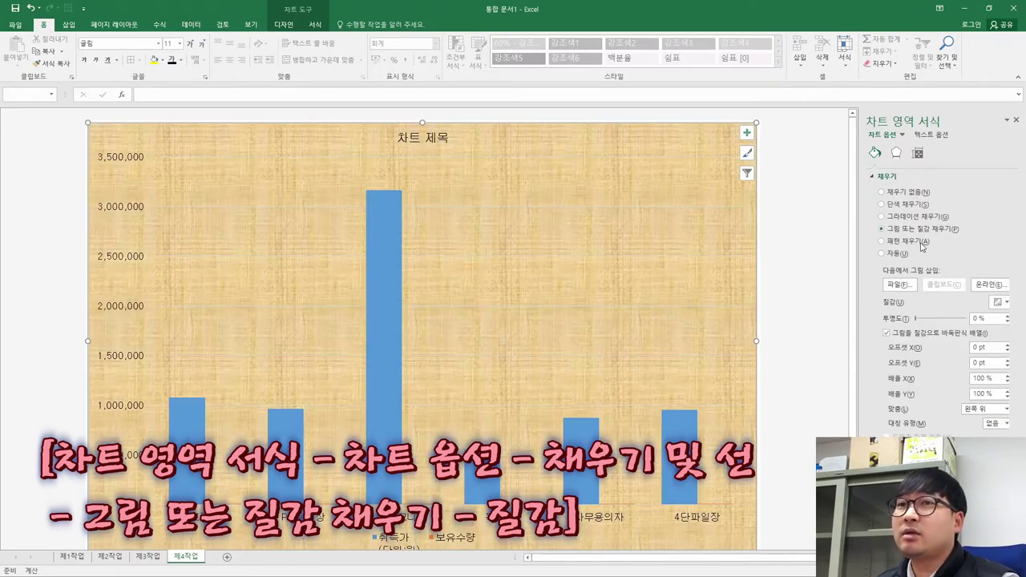
pyautogui.click(1000, 303)
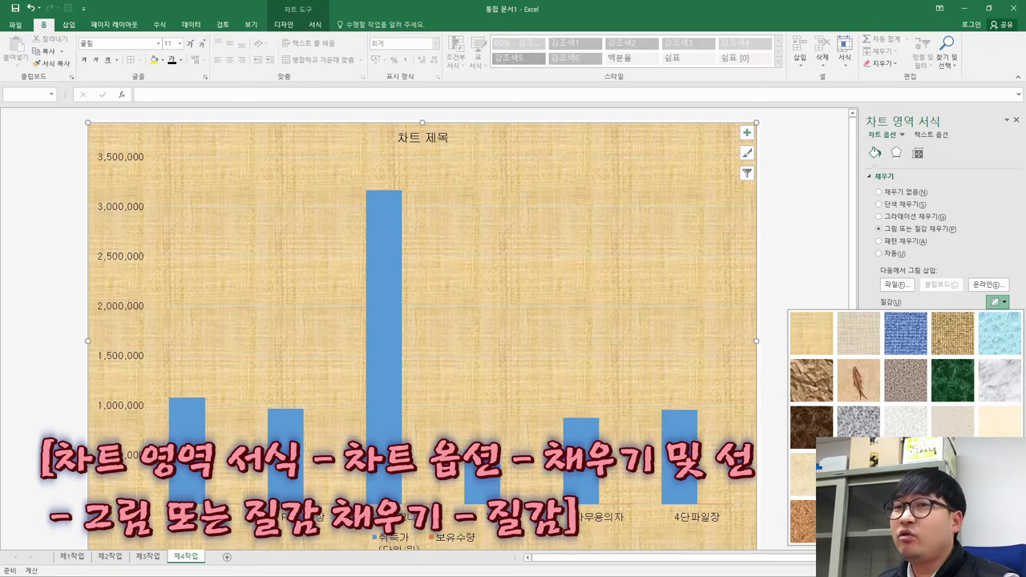
pyautogui.click(905, 473)
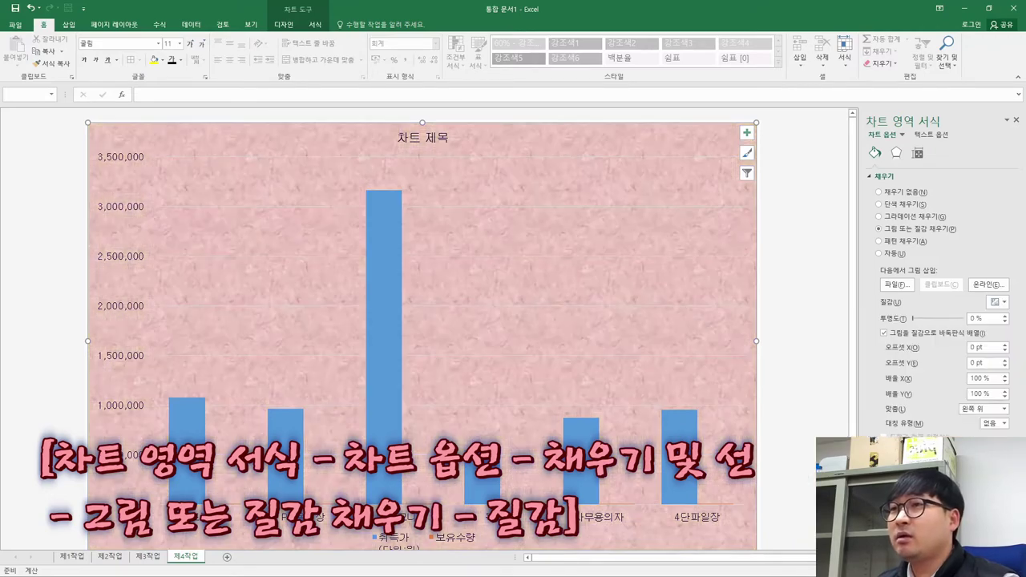
pyautogui.hotkey('alt', 'Tab')
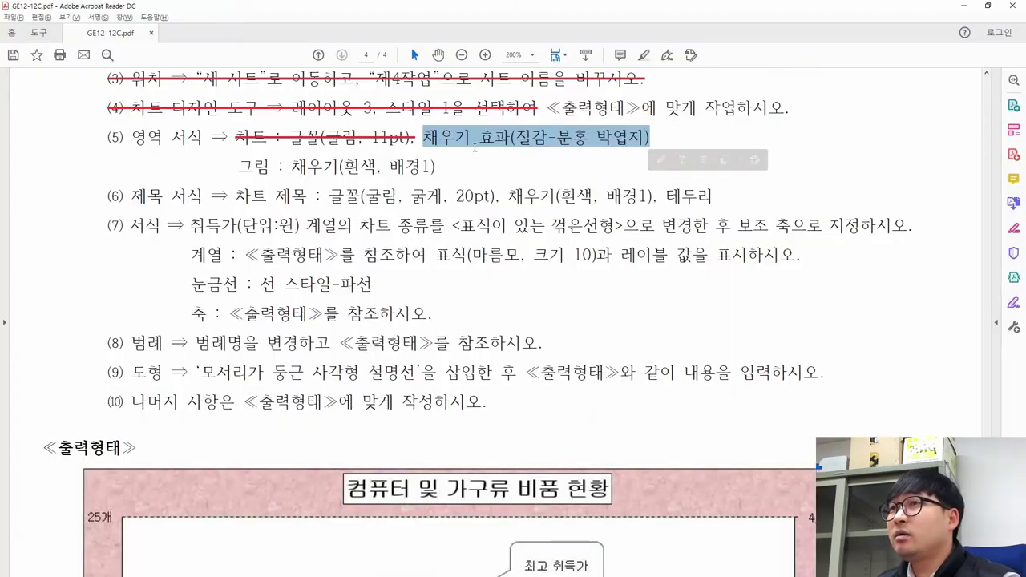
pyautogui.click(700, 162)
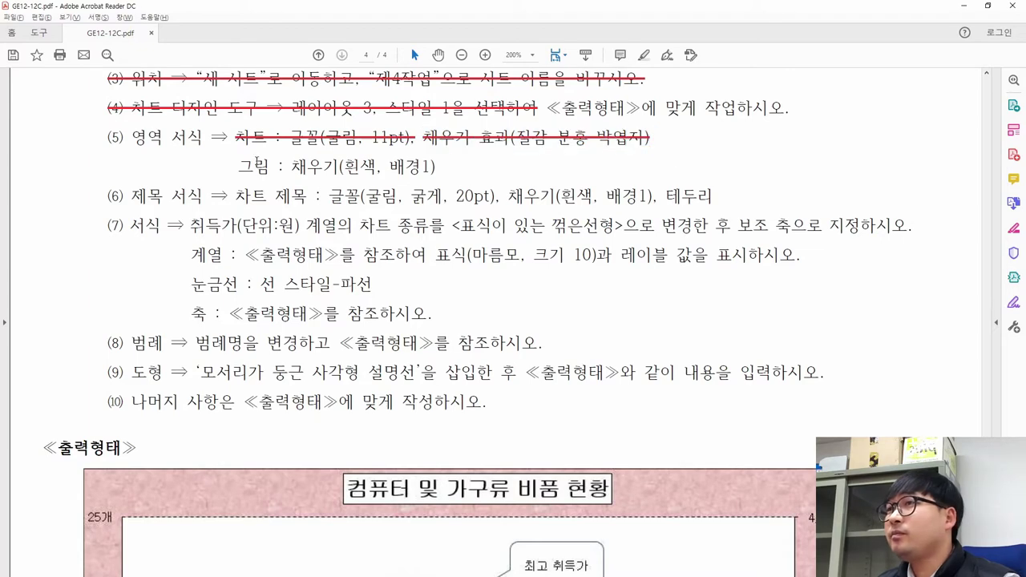
# Following 그림 : 채우기(흰색, 배경1) in condition (5), give the Excel chart's plot area a solid white, background 1 fill.
pyautogui.moveTo(238, 166); pyautogui.dragTo(435, 166)
pyautogui.hotkey('alt', 'Tab')
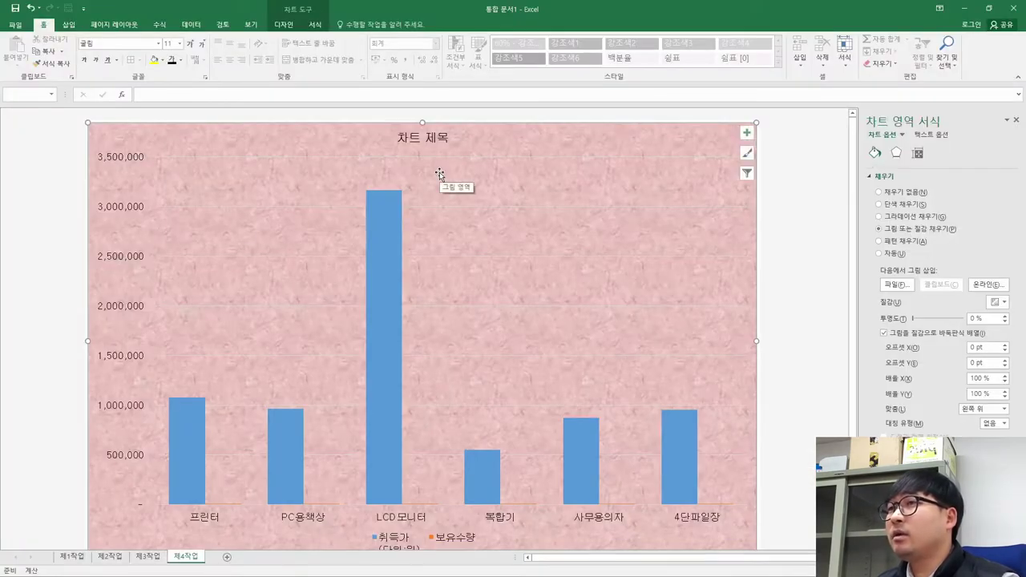
pyautogui.click(529, 183)
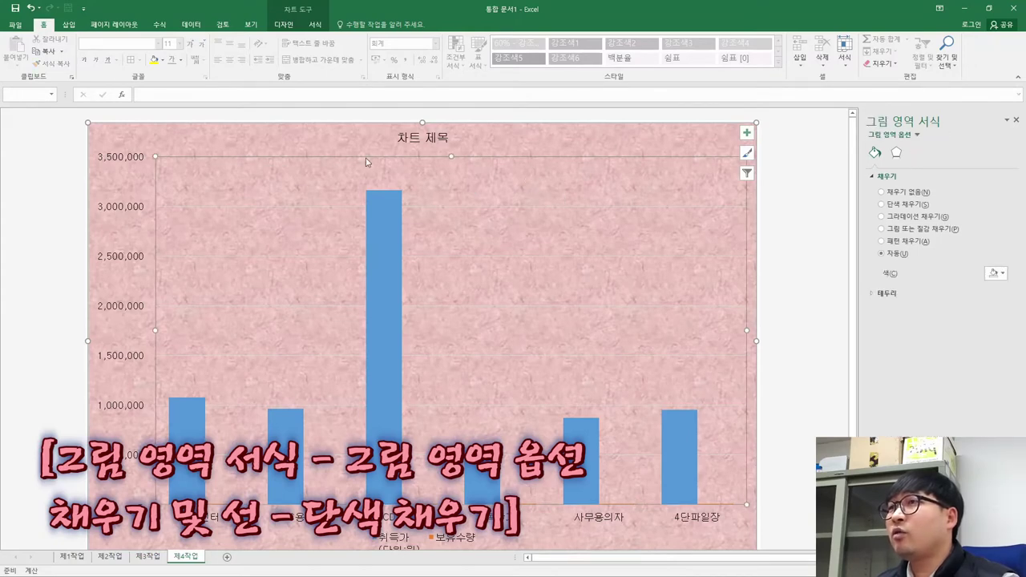
pyautogui.click(896, 205)
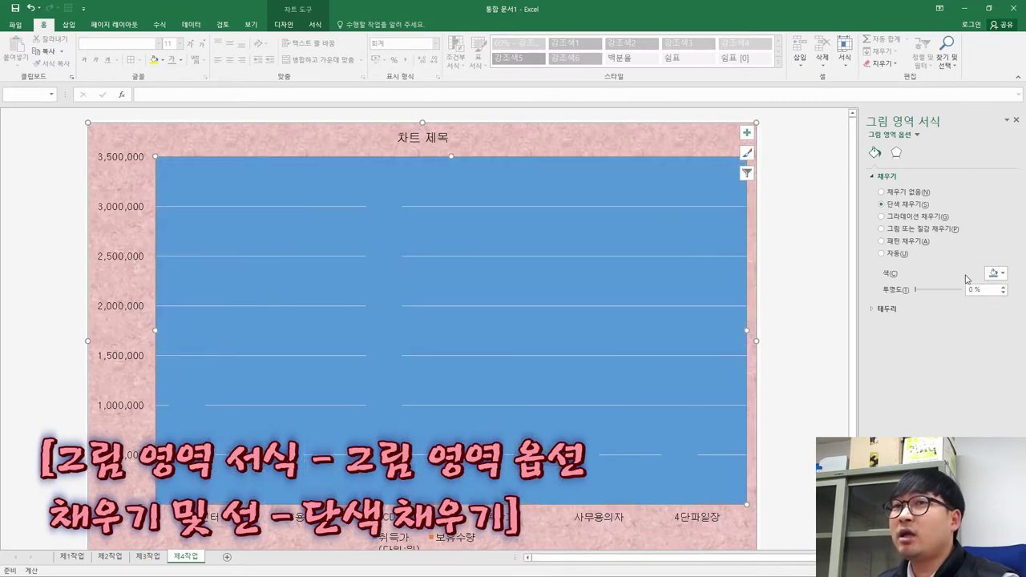
pyautogui.click(995, 273)
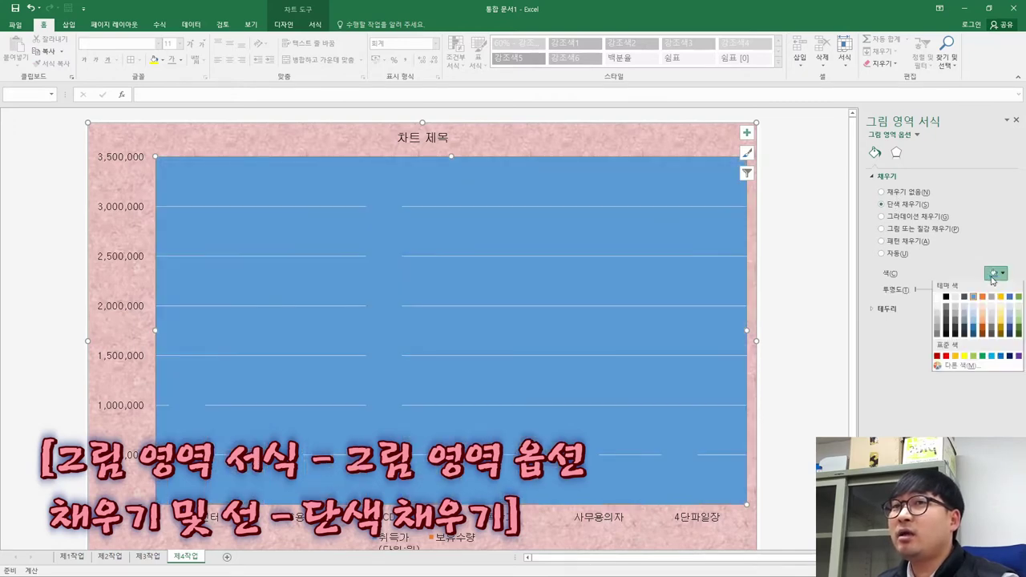
pyautogui.click(936, 299)
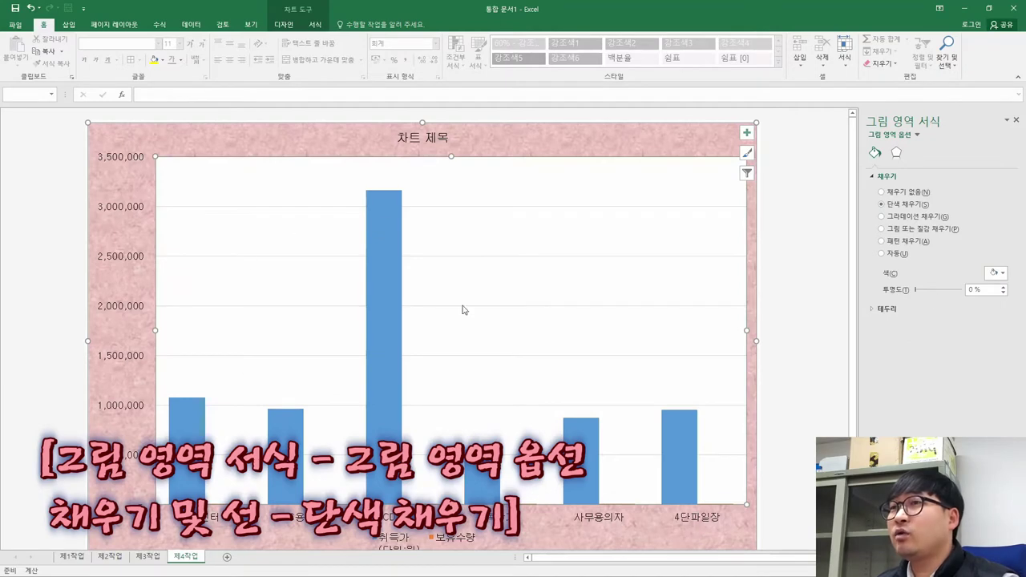
# Strike through 그림 : 채우기(흰색, 배경1) and the (5) 영역 서식 heading in GE12-12C.pdf.
pyautogui.hotkey('alt', 'Tab')
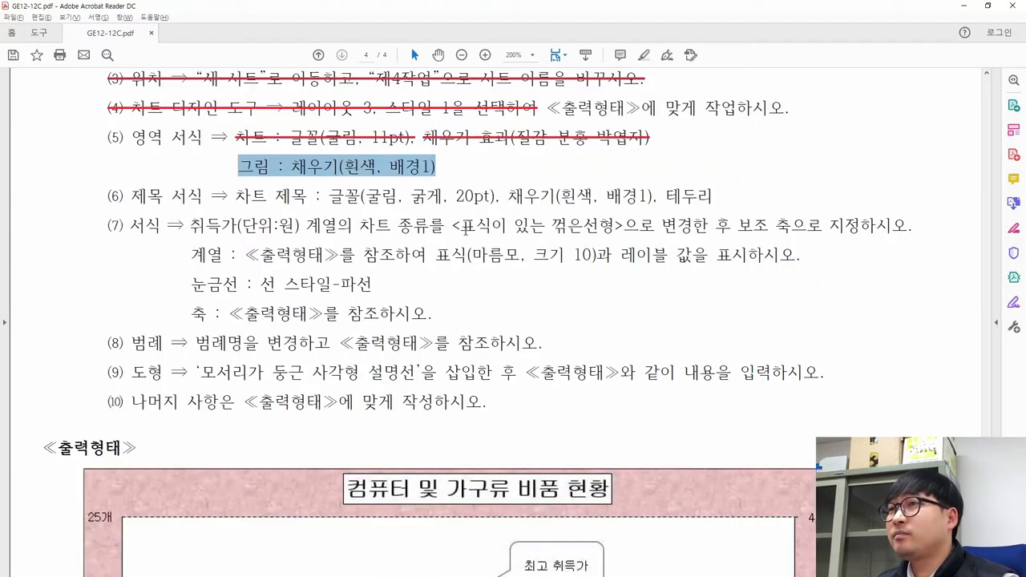
pyautogui.rightClick(324, 171)
pyautogui.click(361, 216)
pyautogui.hotkey('alt', 'Tab')
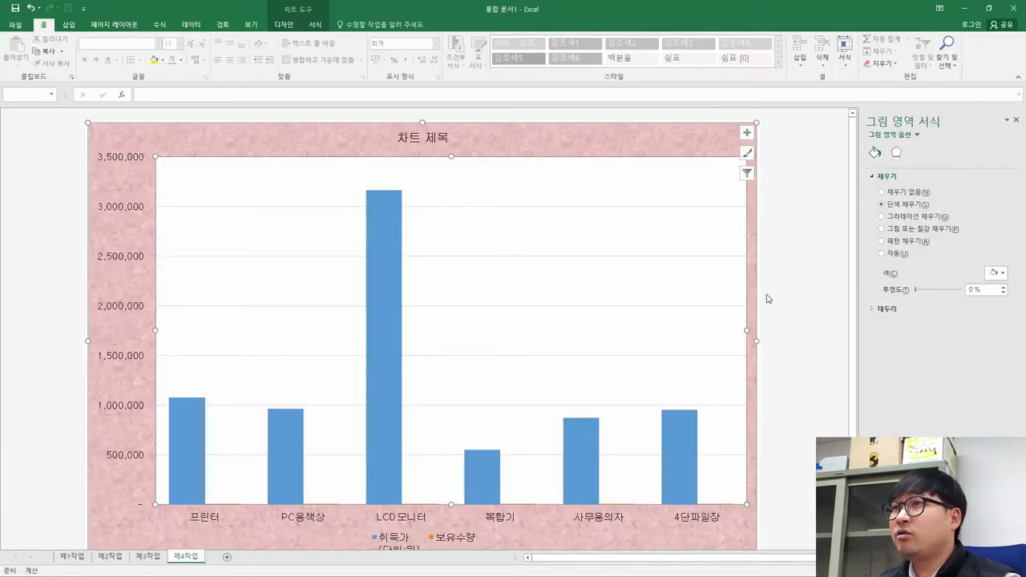
pyautogui.hotkey('alt', 'Tab')
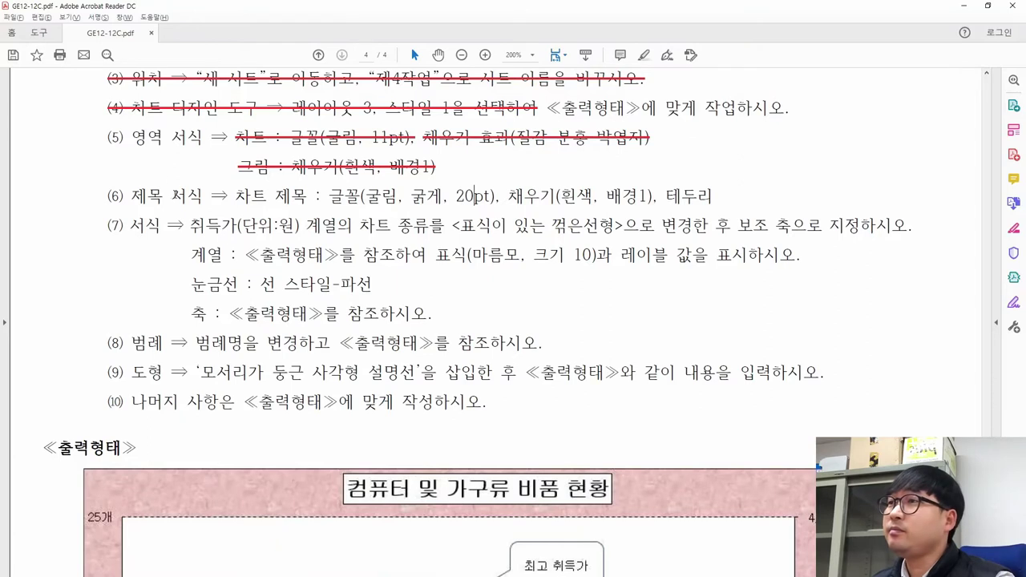
pyautogui.moveTo(105, 136); pyautogui.dragTo(438, 165)
pyautogui.click(367, 195)
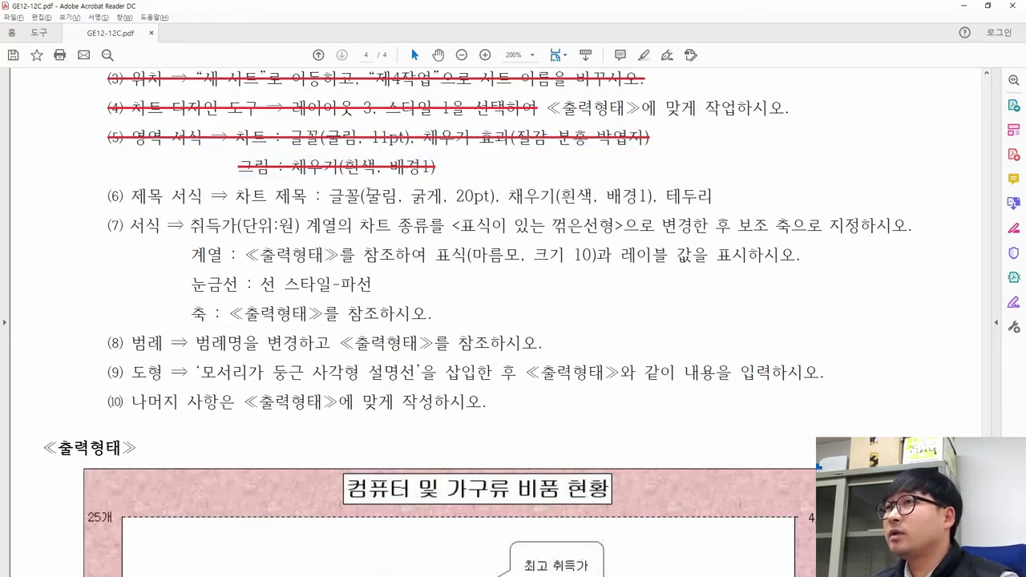
# Check the chart title font setting in condition (6) of GE12-12C.pdf and the title of the sample chart.
pyautogui.moveTo(100, 197); pyautogui.dragTo(227, 198)
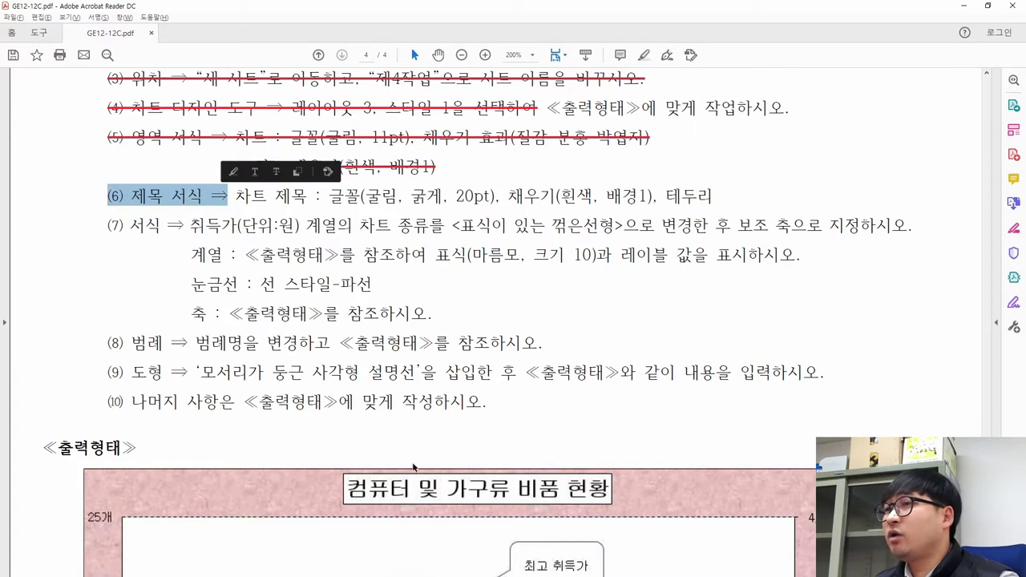
pyautogui.click(384, 481)
pyautogui.click(579, 496)
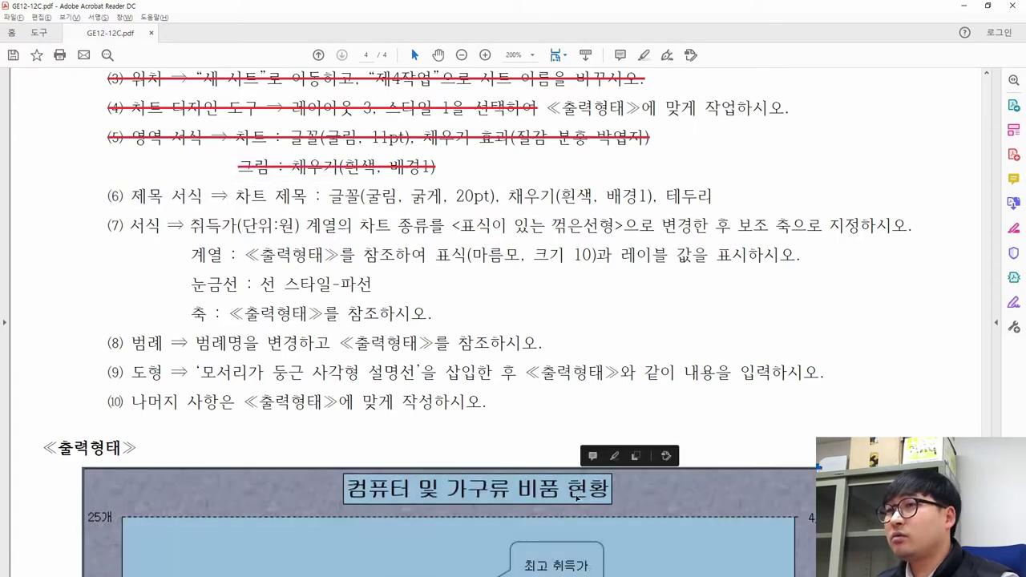
pyautogui.click(345, 479)
pyautogui.click(345, 479)
pyautogui.click(446, 390)
pyautogui.moveTo(236, 196); pyautogui.dragTo(501, 206)
# Replace the chart title text in Excel with 컴퓨터 및 가구류 비품 현황, without a trailing line break.
pyautogui.hotkey('alt', 'Tab')
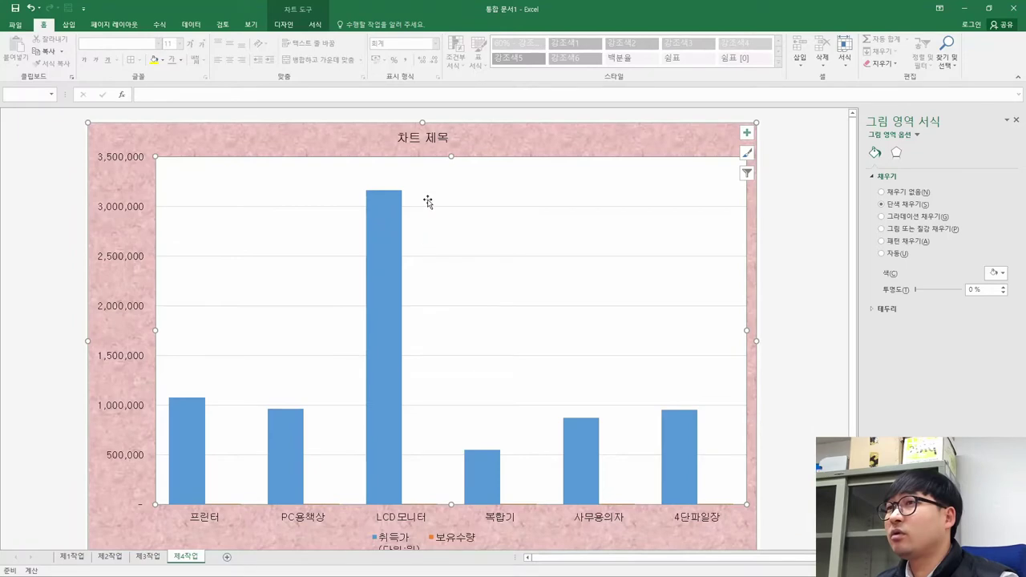
pyautogui.click(427, 138)
pyautogui.hotkey('alt', 'Tab')
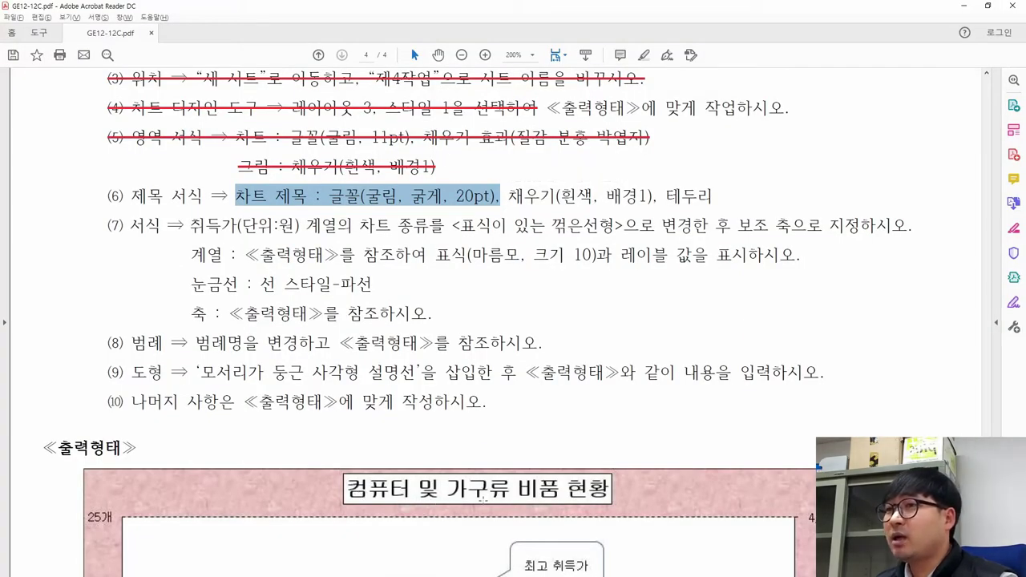
pyautogui.hotkey('alt', 'Tab')
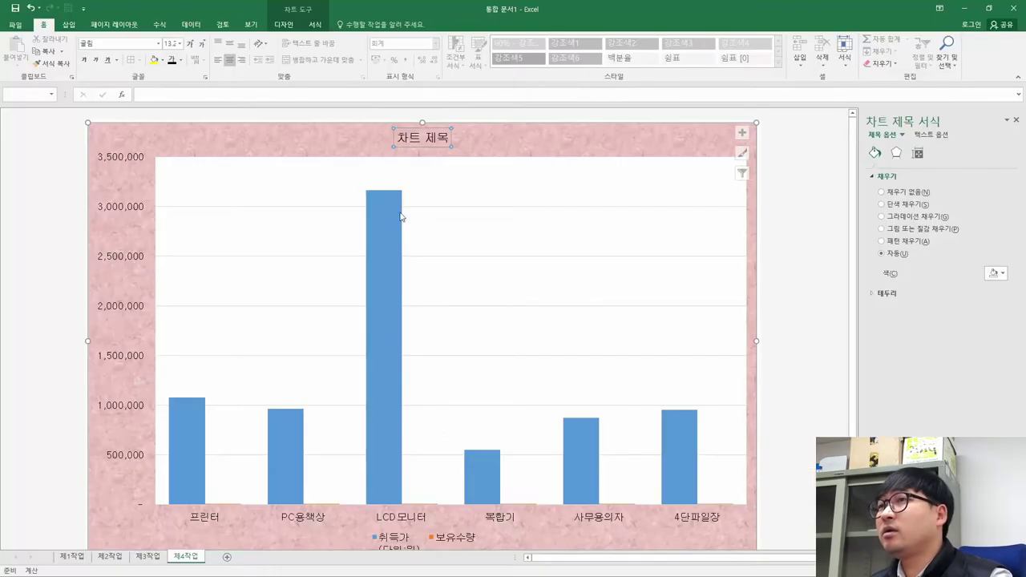
pyautogui.tripleClick(431, 137)
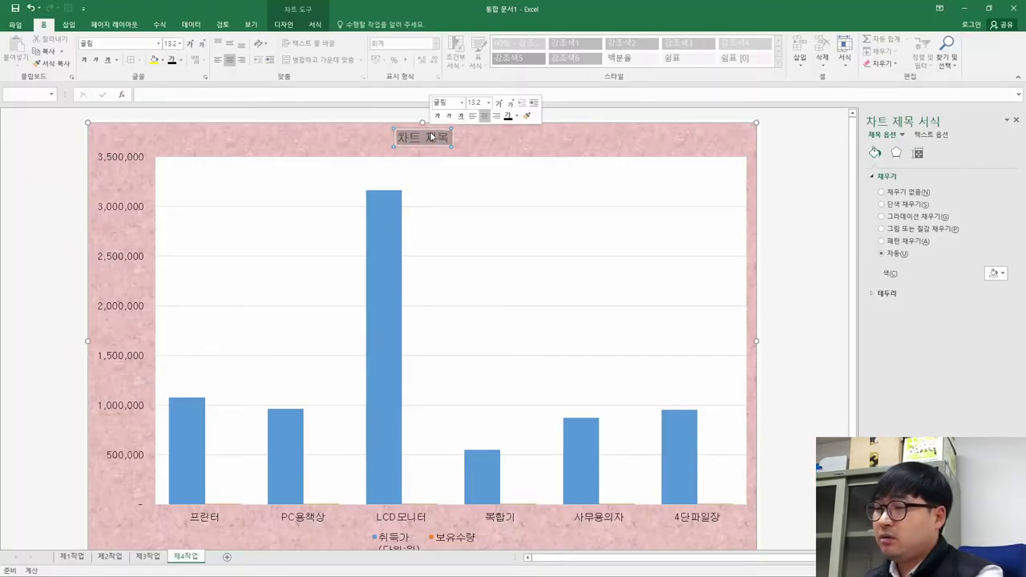
pyautogui.write('컴퓨')
pyautogui.write('터 및 가규')
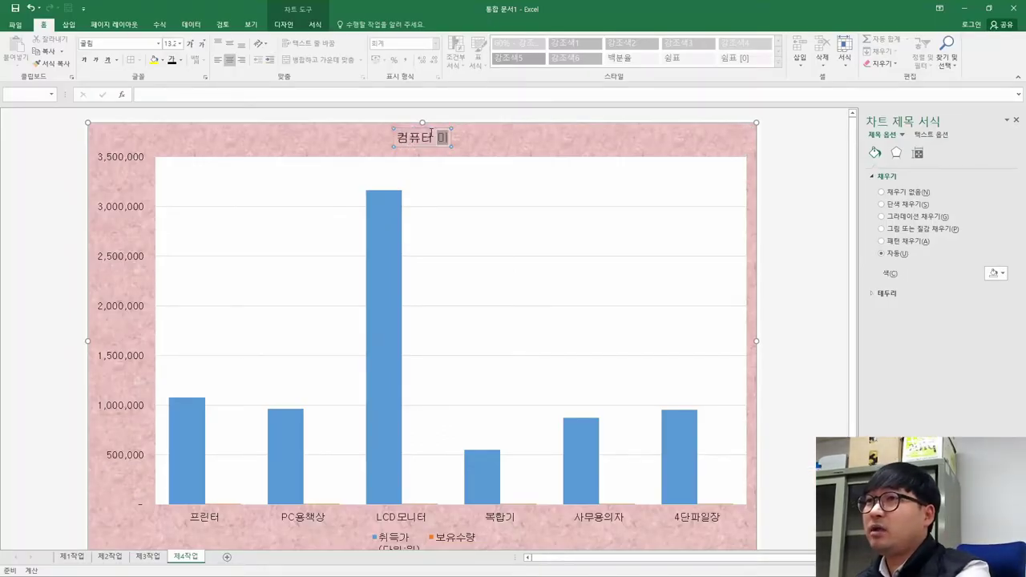
pyautogui.write('류 비품 현')
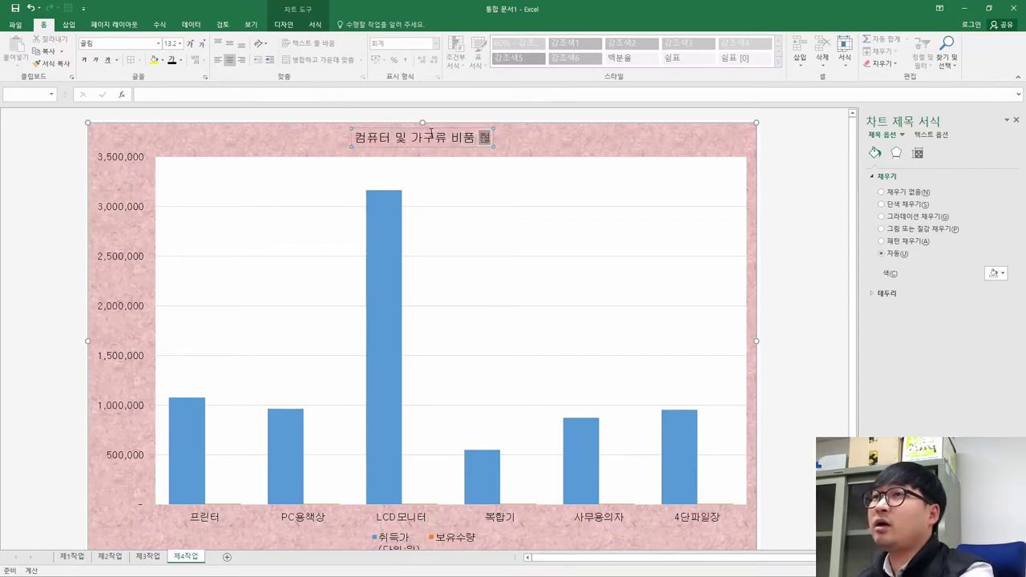
pyautogui.write('황')
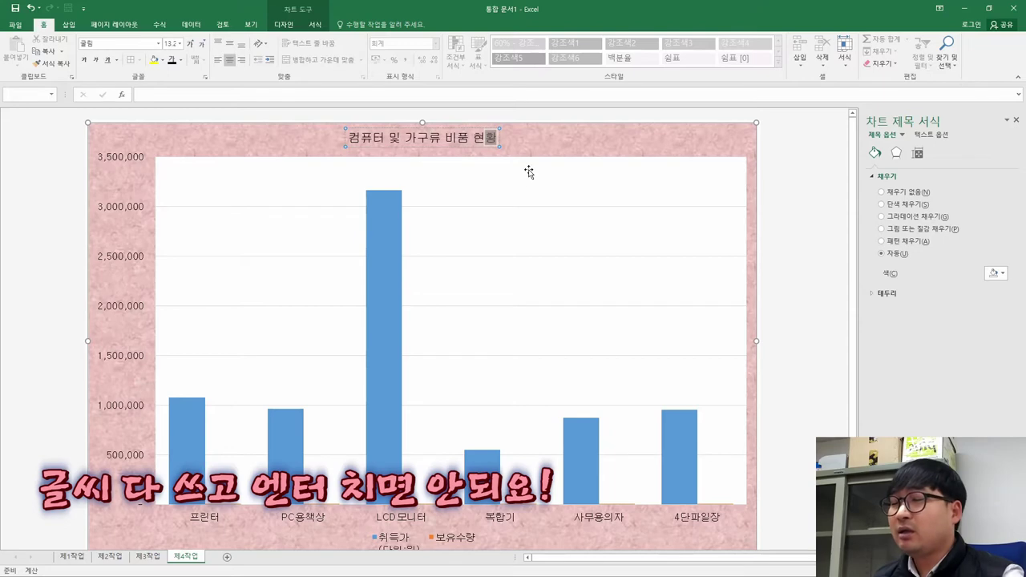
pyautogui.press('Return')
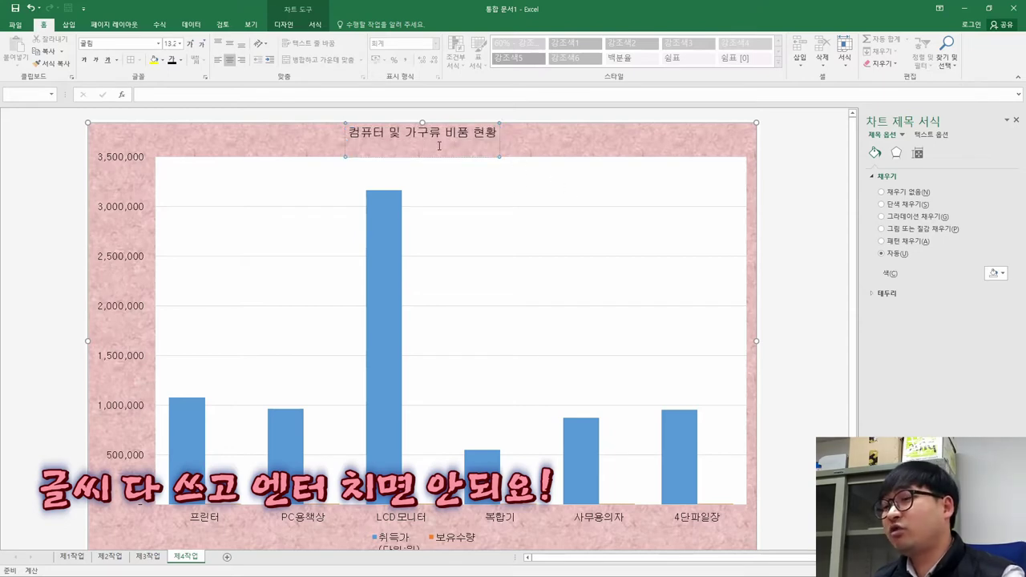
pyautogui.press('BackSpace')
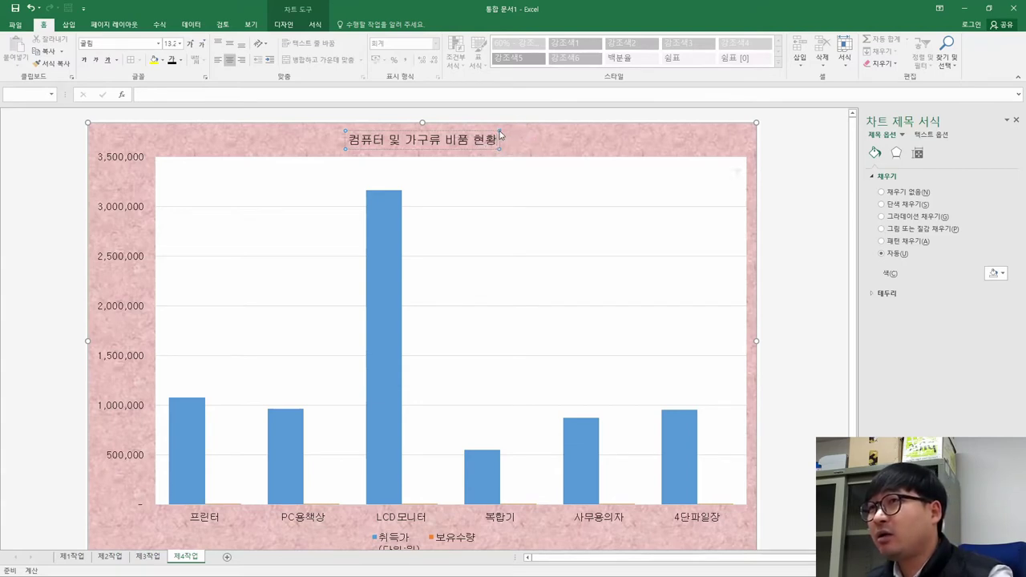
pyautogui.moveTo(499, 130); pyautogui.dragTo(499, 129)
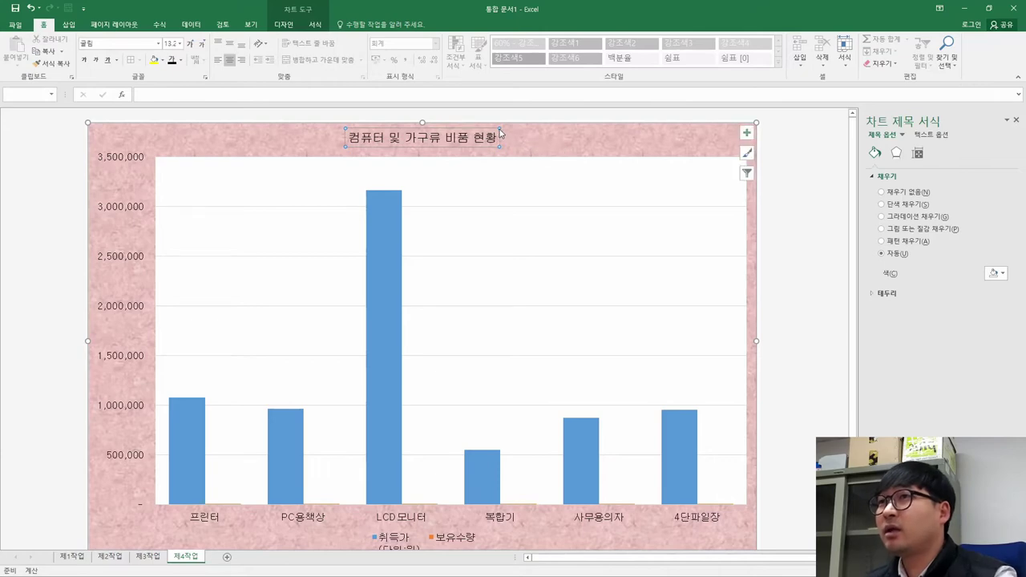
# Make the chart title bold and set its font size to 20, checking against condition (6) in GE12-12C.pdf.
pyautogui.hotkey('alt', 'Tab')
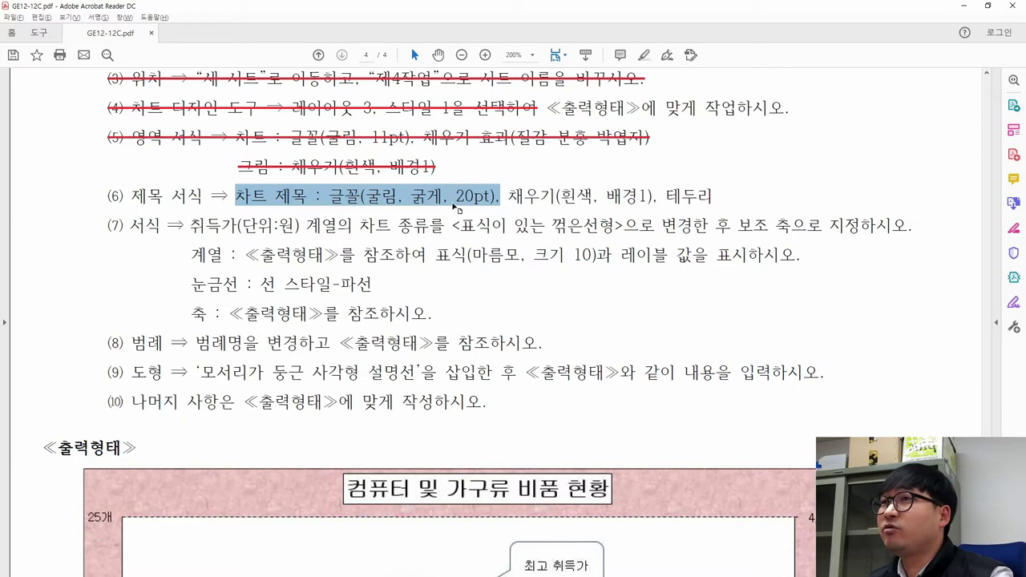
pyautogui.hotkey('alt', 'Tab')
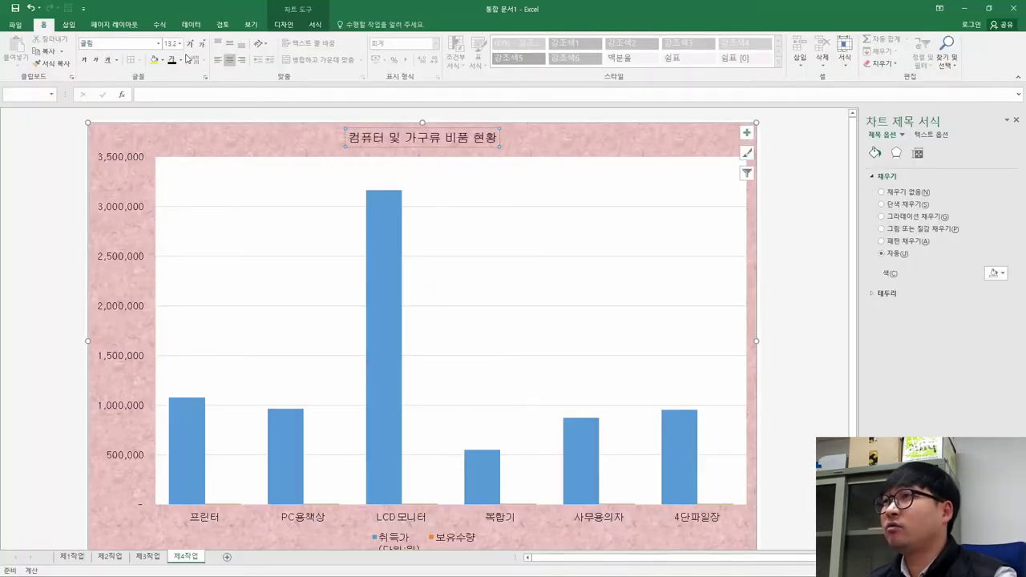
pyautogui.click(84, 61)
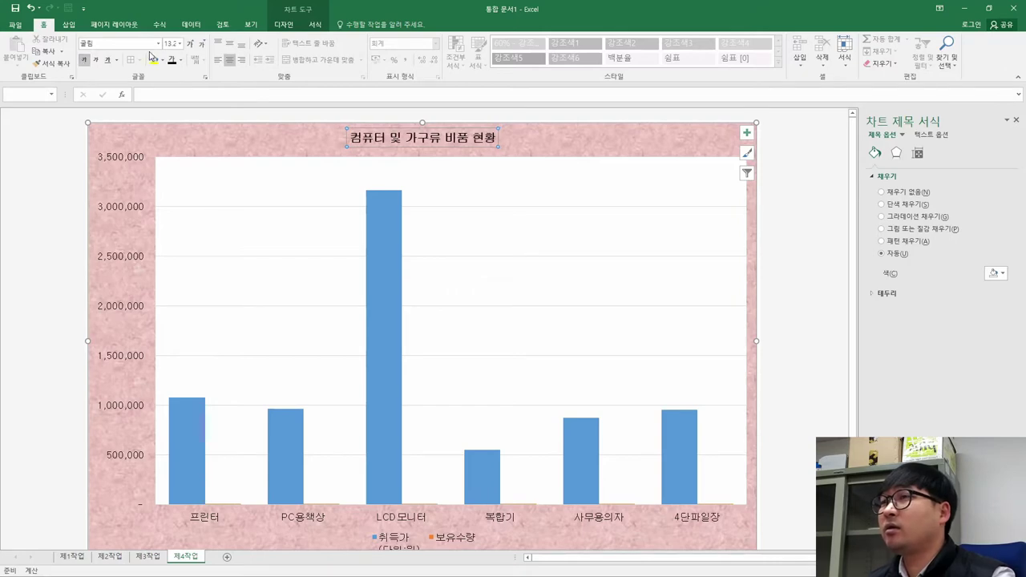
pyautogui.hotkey('alt', 'Tab')
pyautogui.hotkey('alt', 'Tab')
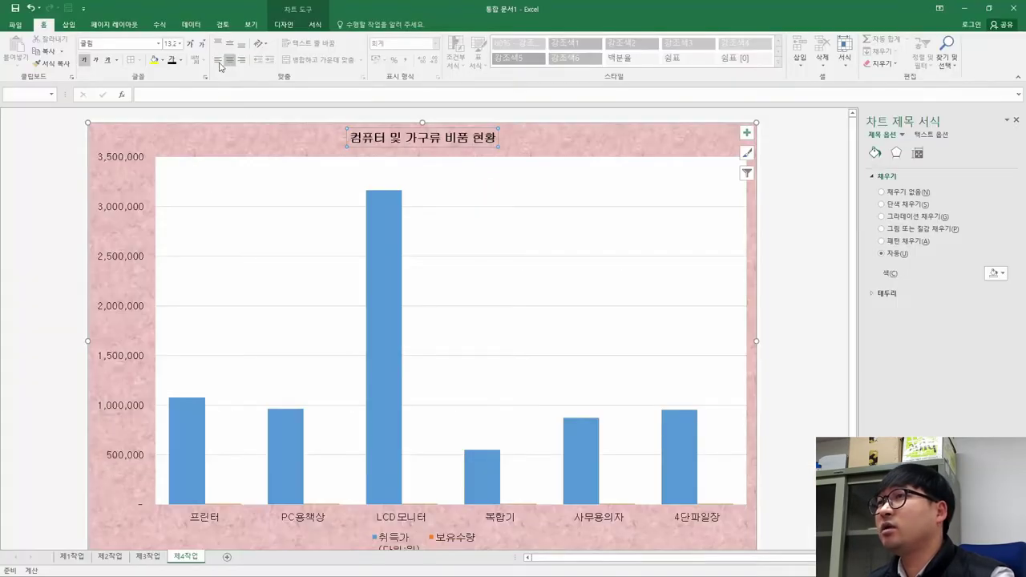
pyautogui.click(171, 43)
pyautogui.write('20')
pyautogui.press('Return')
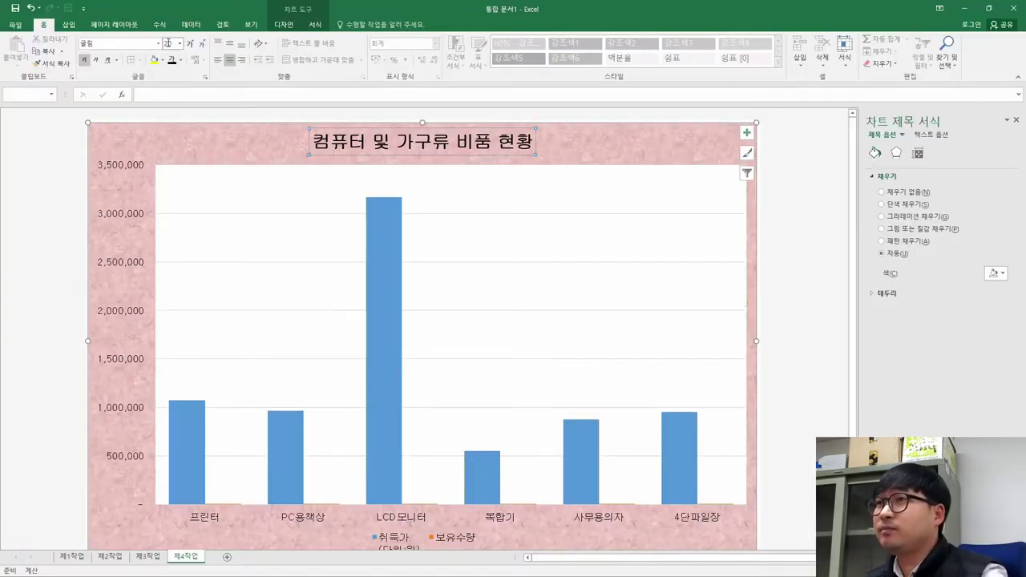
pyautogui.hotkey('alt', 'Tab')
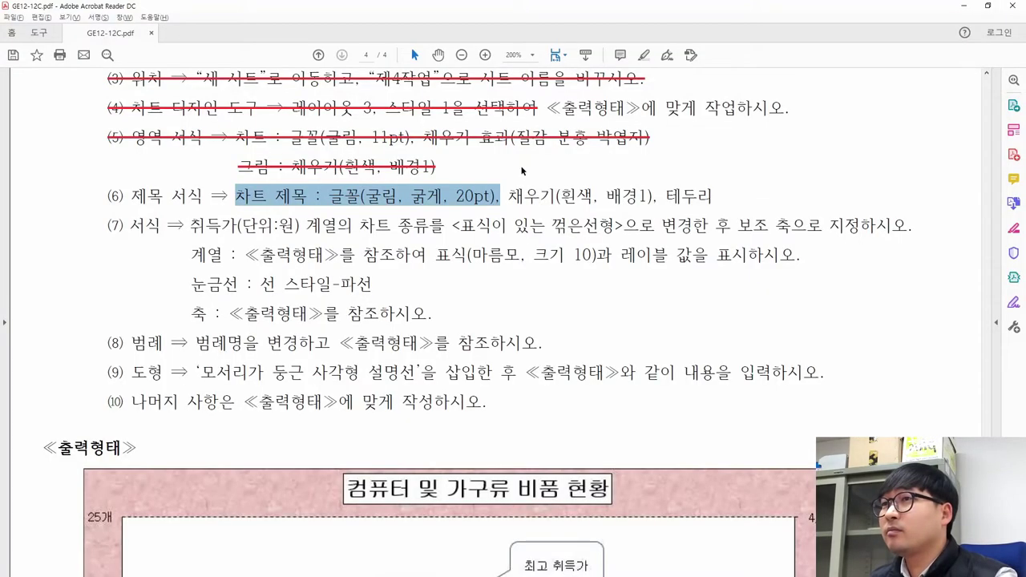
pyautogui.hotkey('alt', 'Tab')
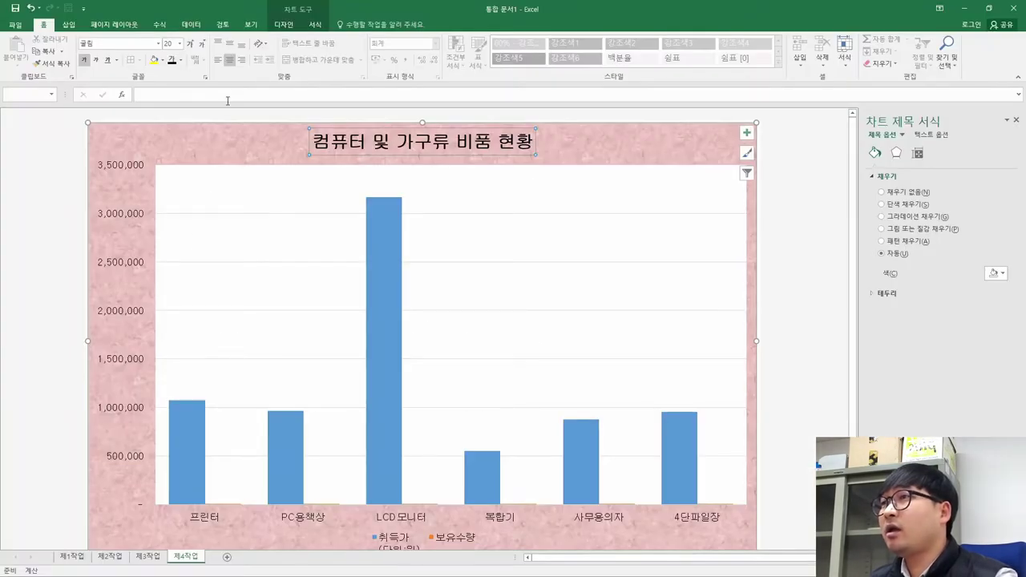
# Set the chart title's font color to black and fill it with 흰색, 배경1, checking the fill in condition (6) of GE12-12C.pdf.
pyautogui.click(181, 60)
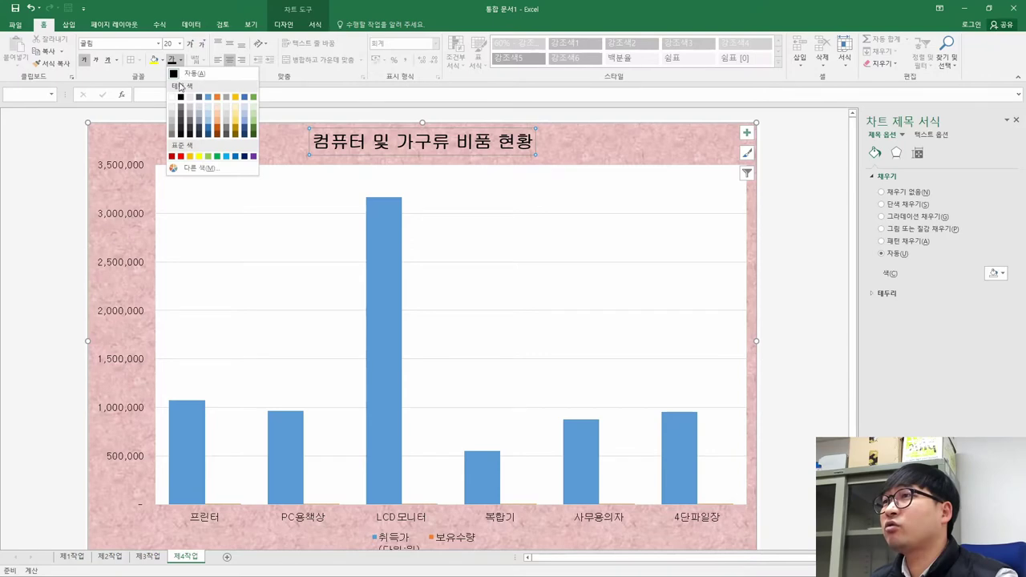
pyautogui.click(181, 97)
pyautogui.hotkey('alt', 'Tab')
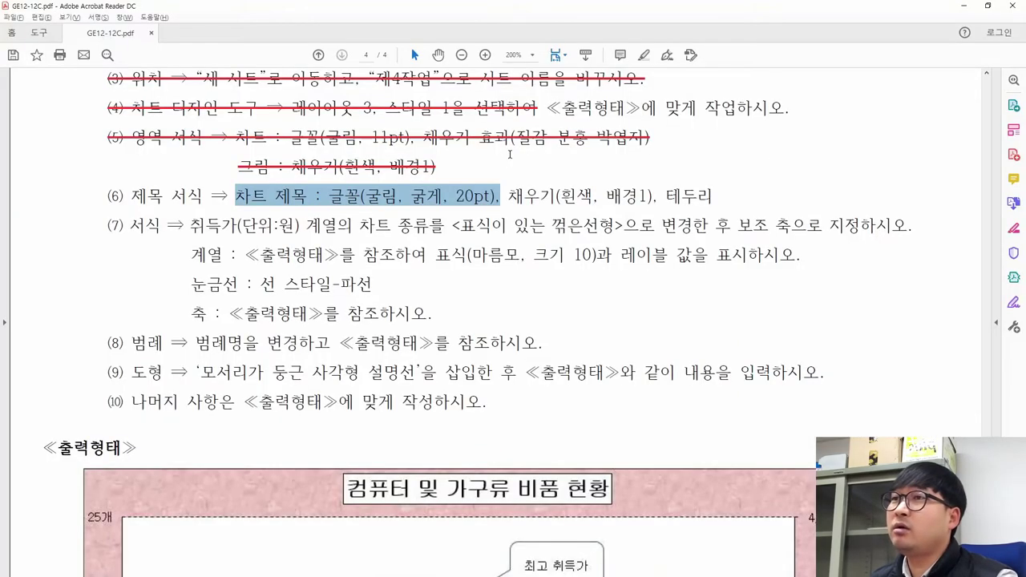
pyautogui.moveTo(508, 199); pyautogui.dragTo(653, 206)
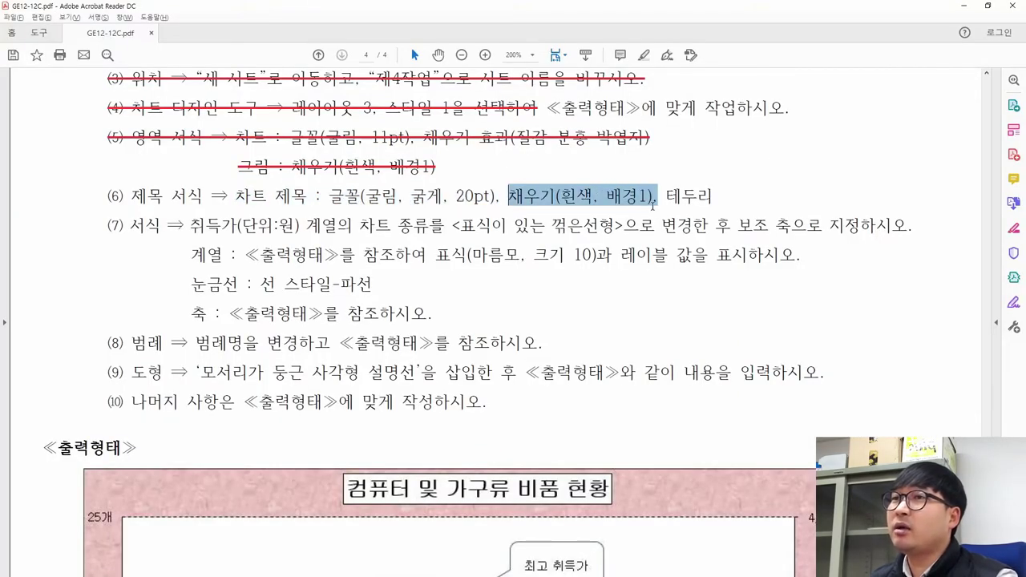
pyautogui.hotkey('alt', 'Tab')
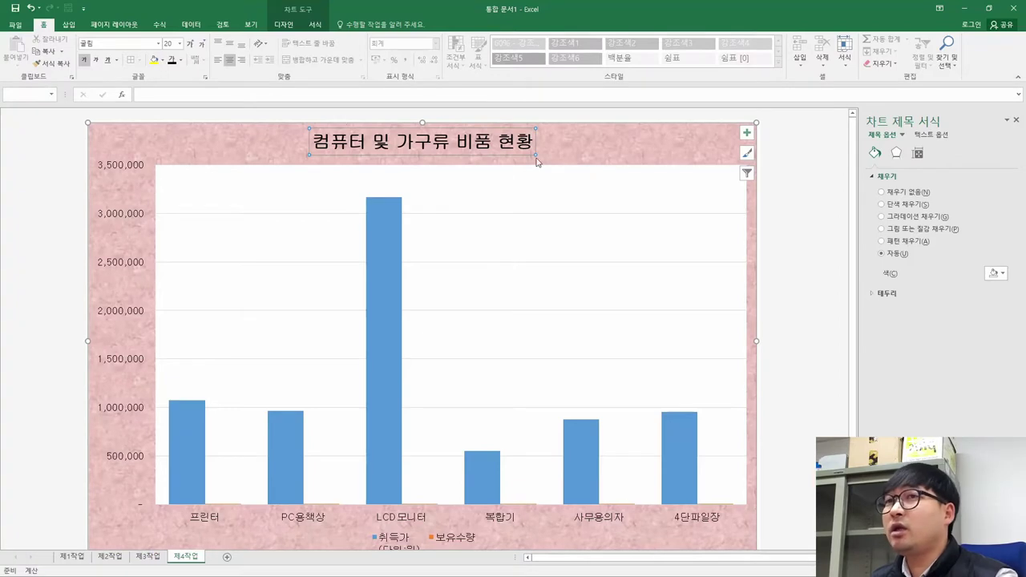
pyautogui.click(163, 61)
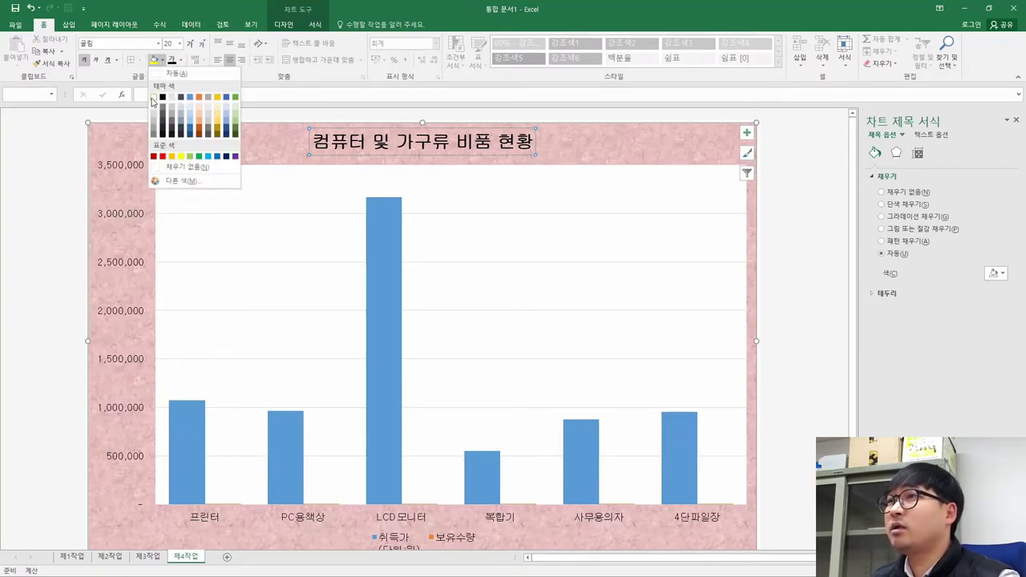
pyautogui.click(154, 97)
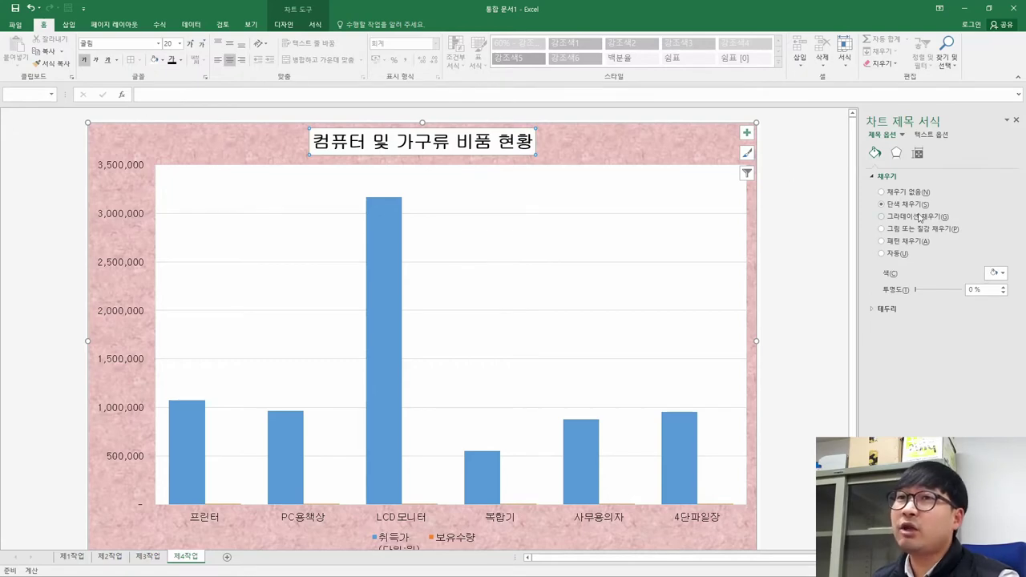
# Give the chart title a solid black border in Excel, checking 테두리 in condition (6) of GE12-12C.pdf.
pyautogui.click(747, 172)
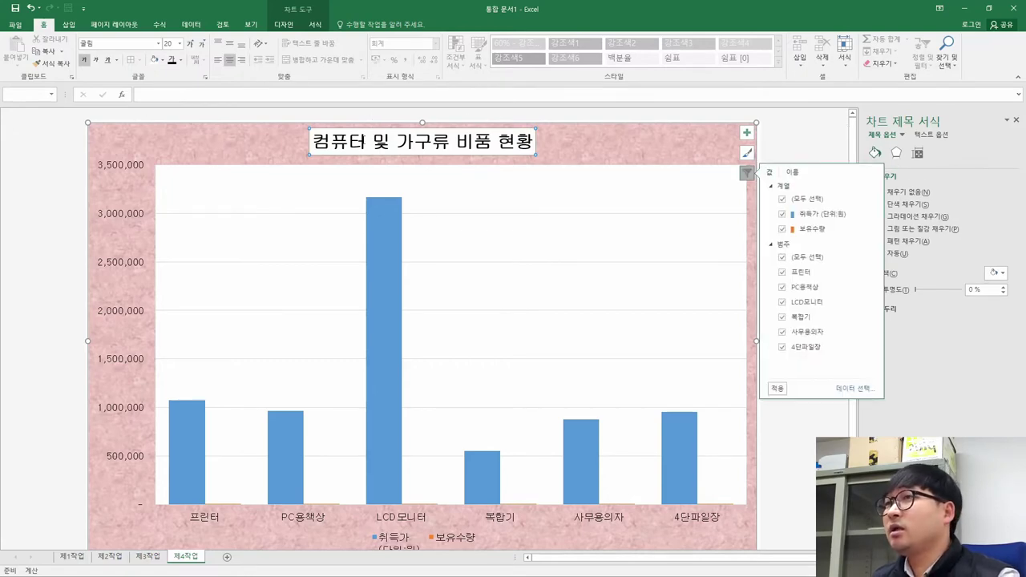
pyautogui.hotkey('alt', 'Tab')
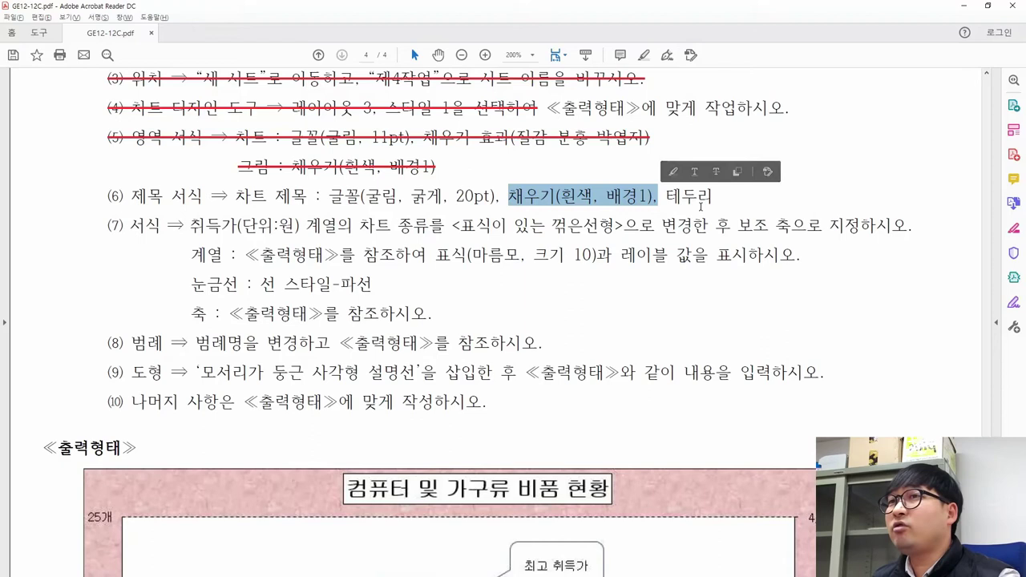
pyautogui.hotkey('alt', 'Tab')
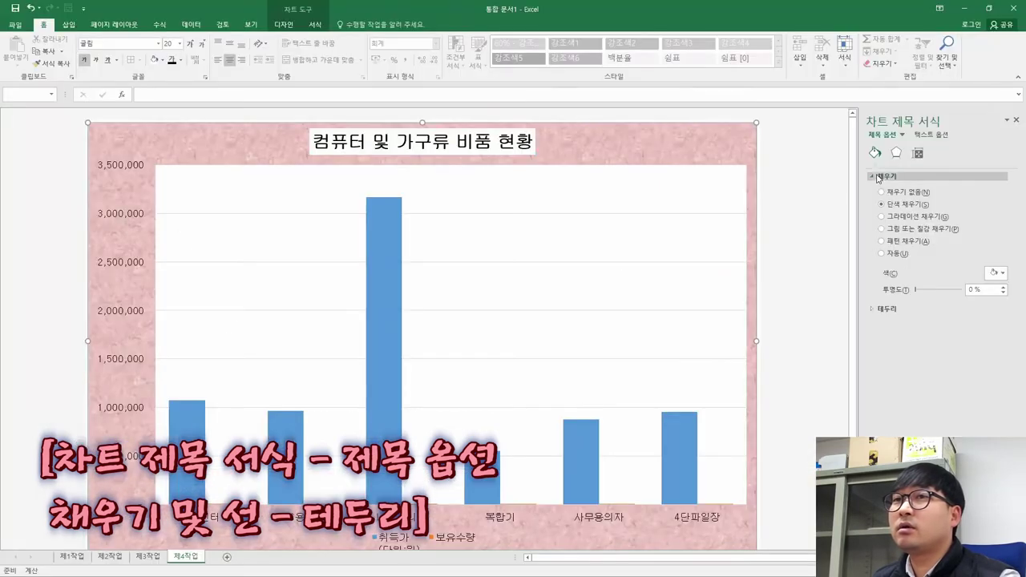
pyautogui.click(876, 177)
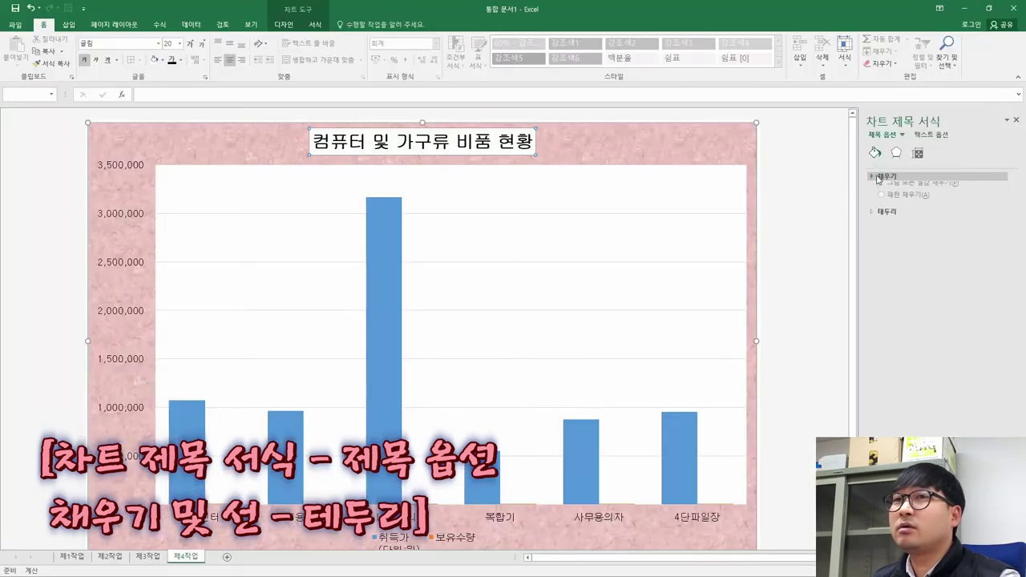
pyautogui.click(886, 191)
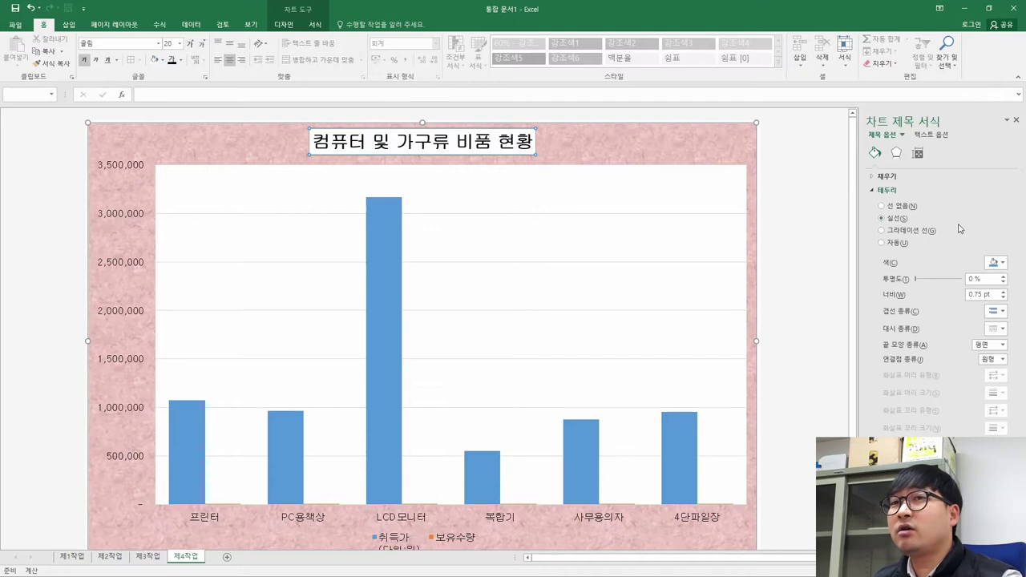
pyautogui.click(995, 265)
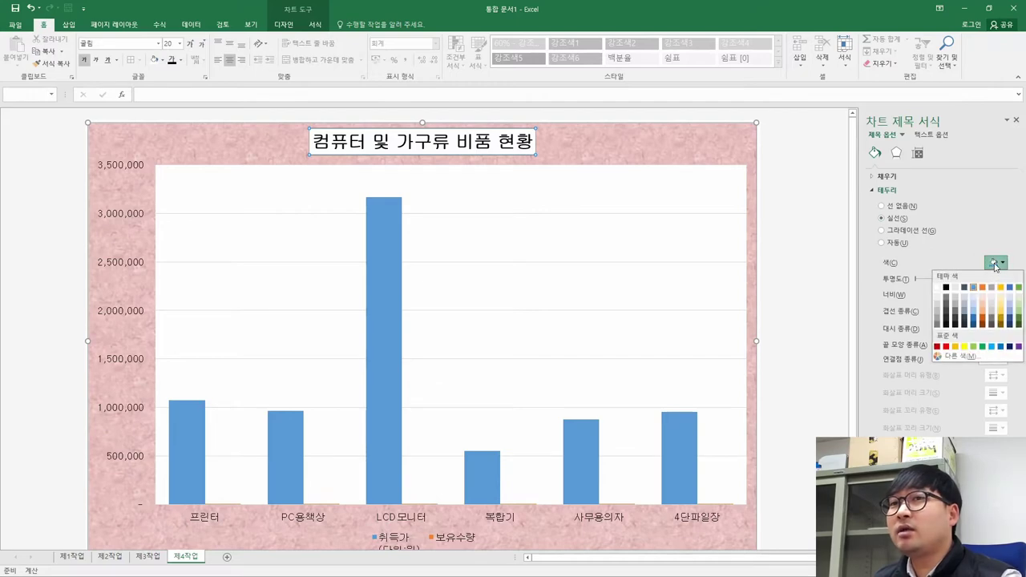
pyautogui.click(946, 287)
# Strike through the whole (6) 제목 서식 line in GE12-12C.pdf.
pyautogui.hotkey('alt', 'Tab')
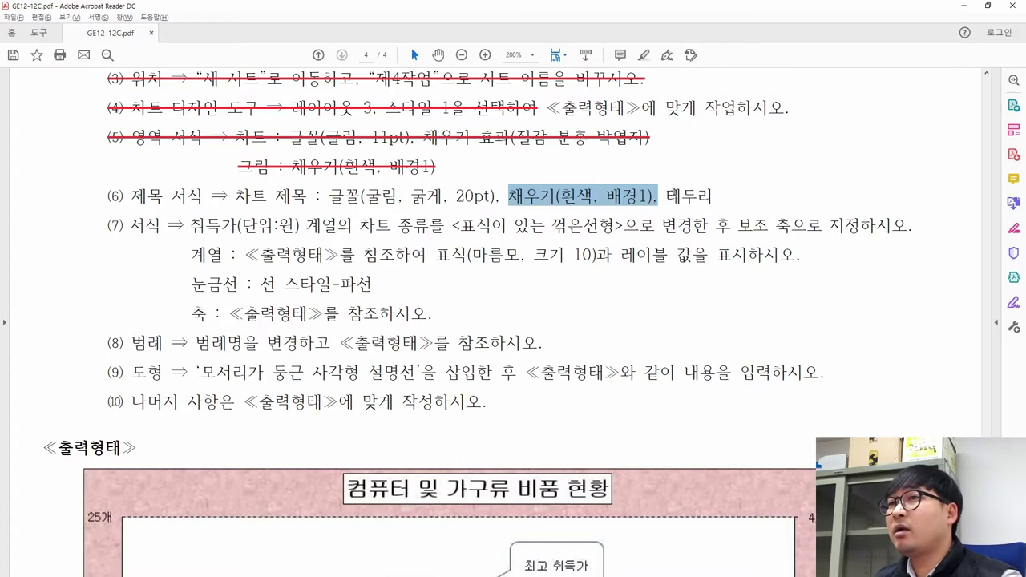
pyautogui.moveTo(710, 192); pyautogui.dragTo(106, 192)
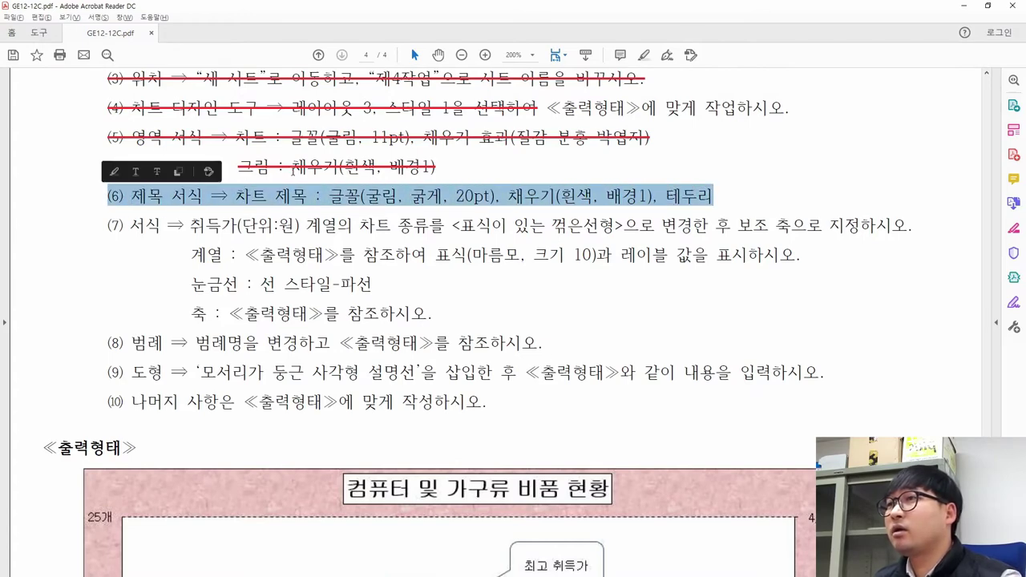
pyautogui.click(179, 172)
# Check condition (7) of GE12-12C.pdf for the series to change and its required chart type, leaving the Excel chart deselected.
pyautogui.scroll(-3, 486, 217)
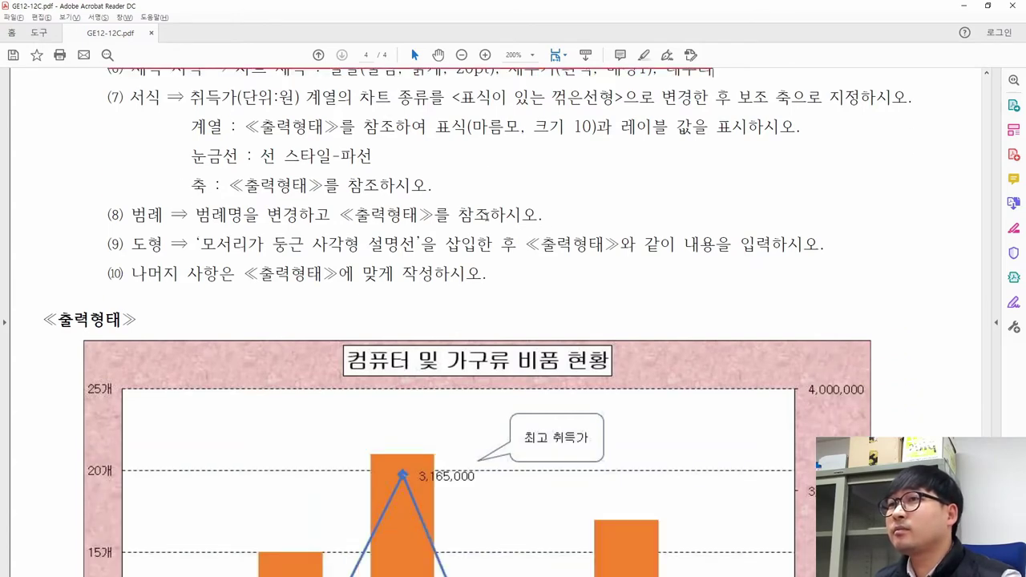
pyautogui.hotkey('alt', 'Tab')
pyautogui.click(792, 161)
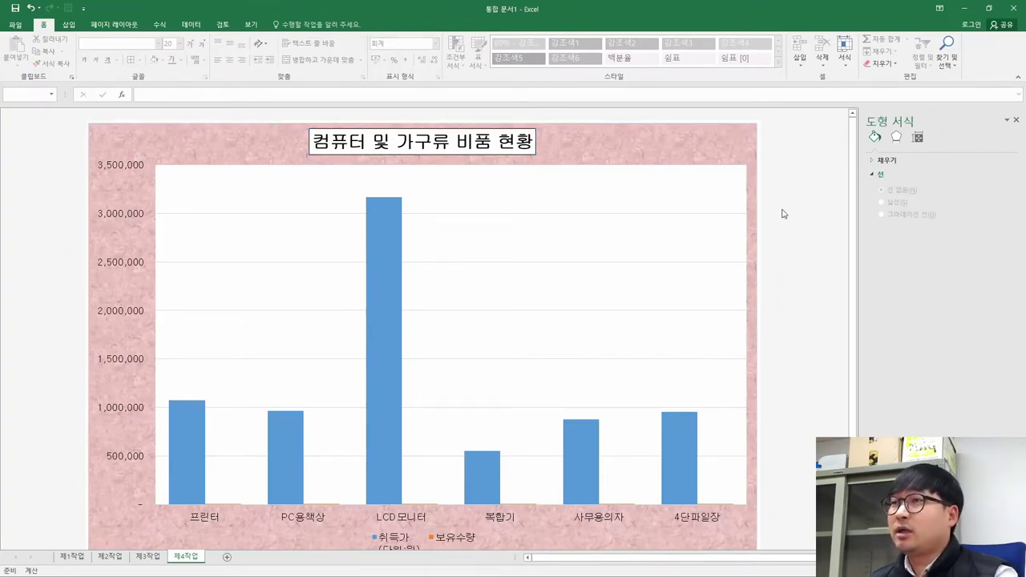
pyautogui.hotkey('alt', 'Tab')
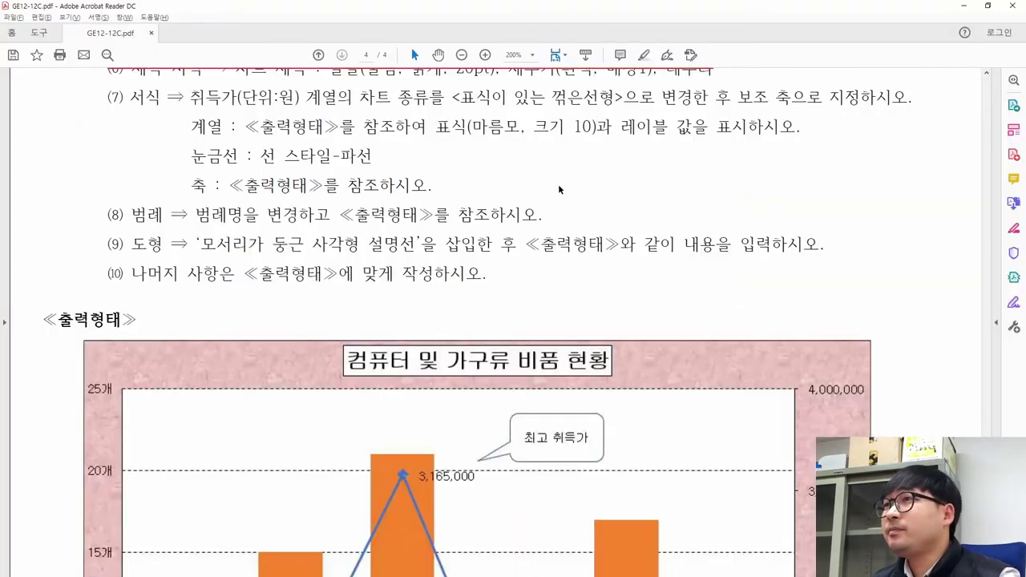
pyautogui.scroll(1, 435, 193)
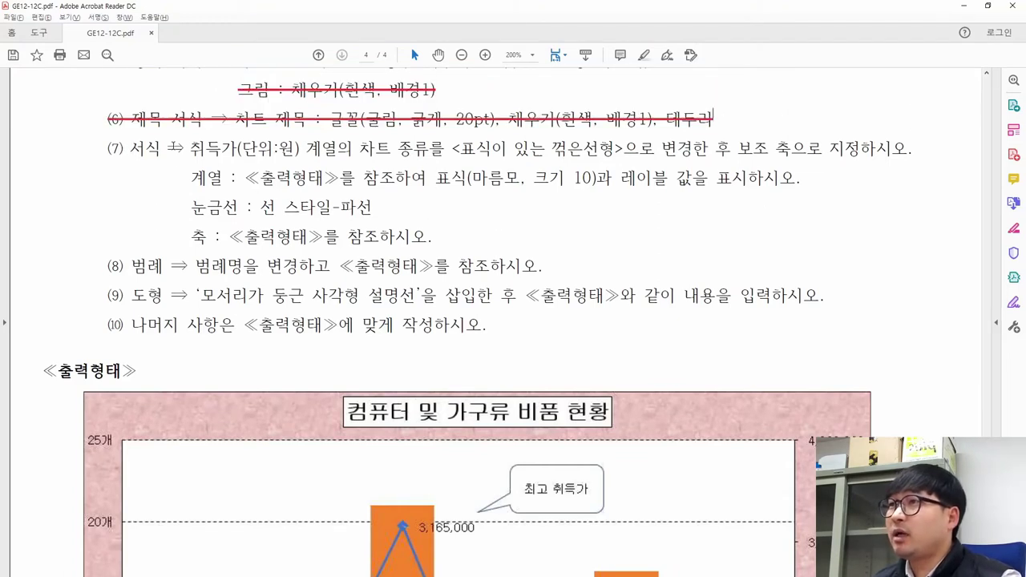
pyautogui.moveTo(191, 148); pyautogui.dragTo(709, 149)
pyautogui.moveTo(459, 149); pyautogui.dragTo(623, 150)
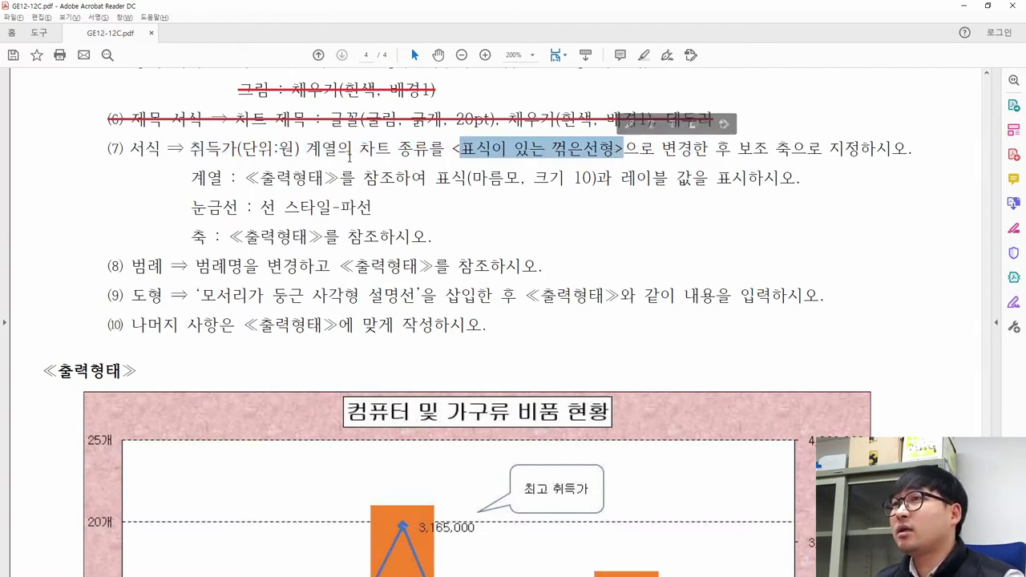
pyautogui.hotkey('alt', 'Tab')
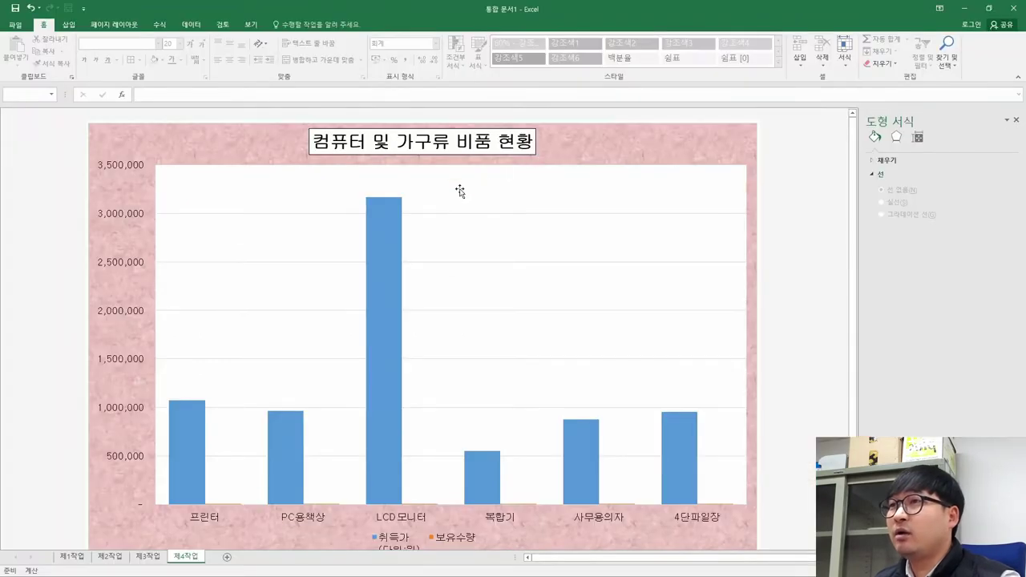
# Change the 취득가(단위:원) series in the Excel chart to 표식이 있는 꺾은선형, checking the series name in condition (7).
pyautogui.click(392, 278)
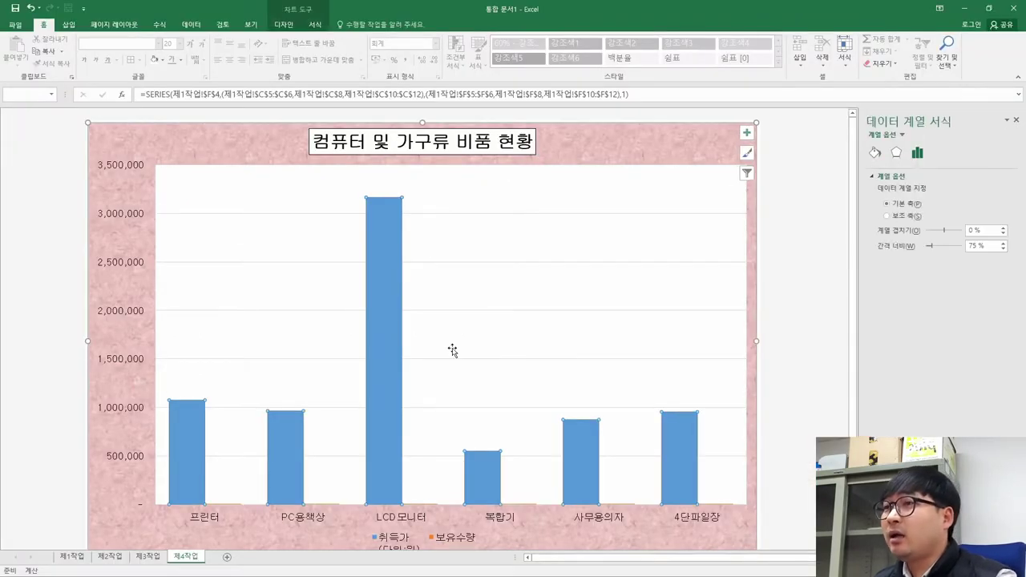
pyautogui.click(747, 132)
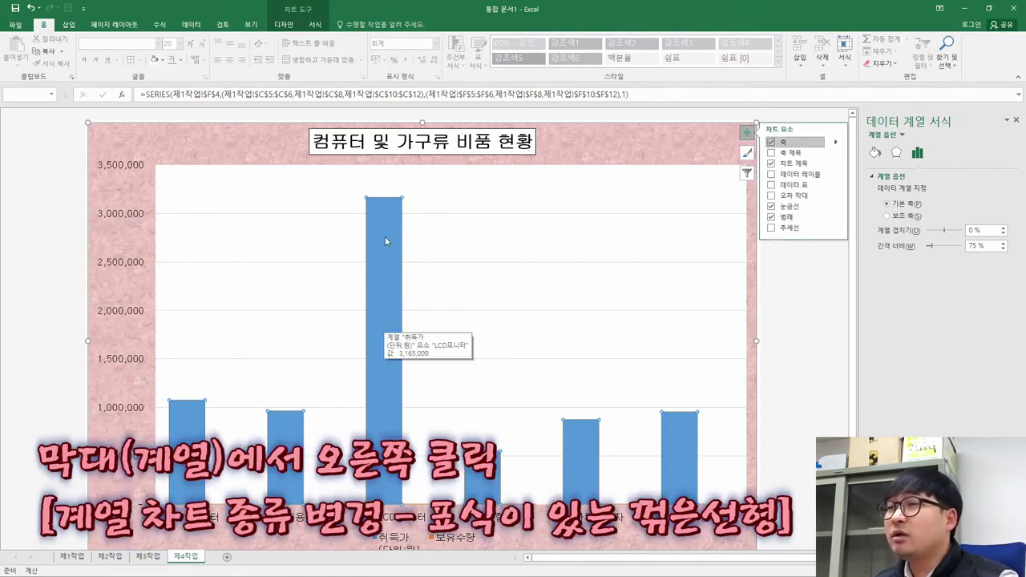
pyautogui.rightClick(385, 237)
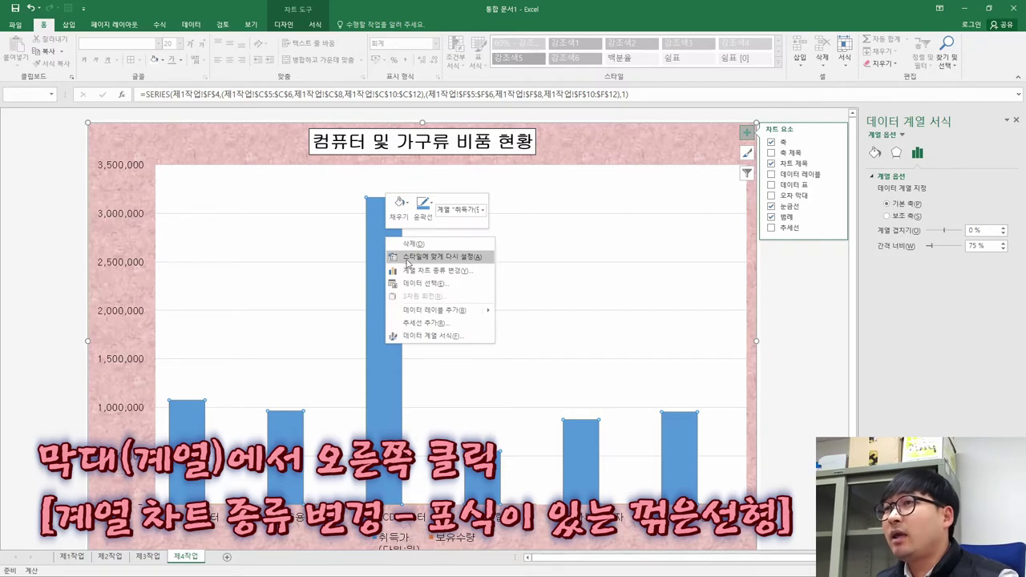
pyautogui.click(437, 271)
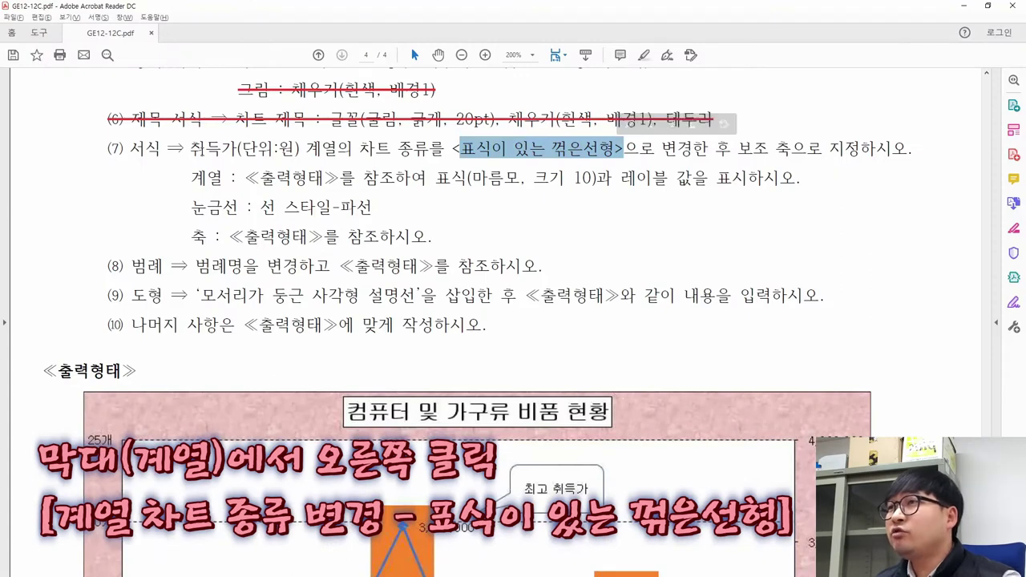
pyautogui.moveTo(200, 149); pyautogui.dragTo(297, 149)
pyautogui.moveTo(360, 150); pyautogui.dragTo(433, 155)
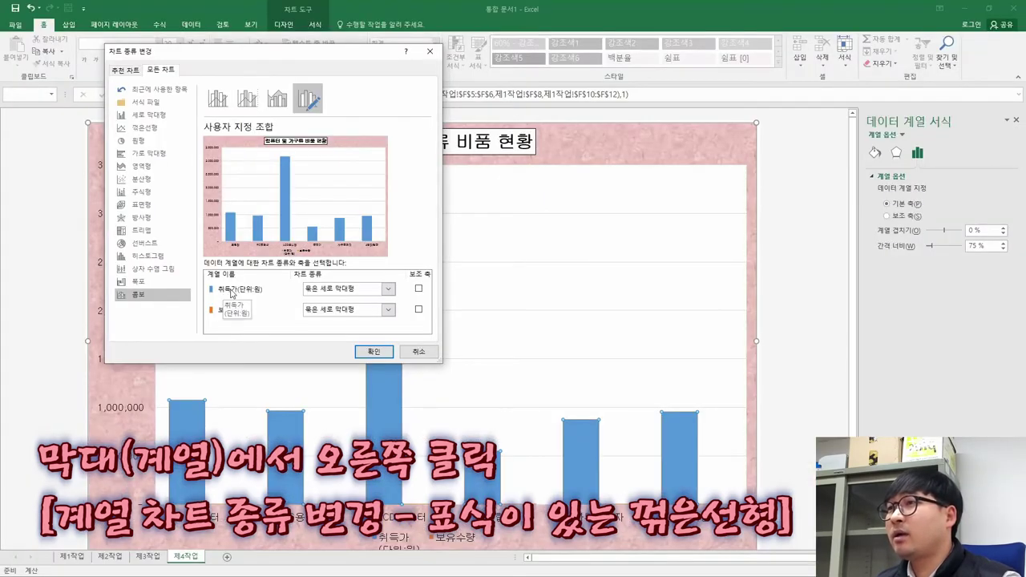
pyautogui.click(346, 291)
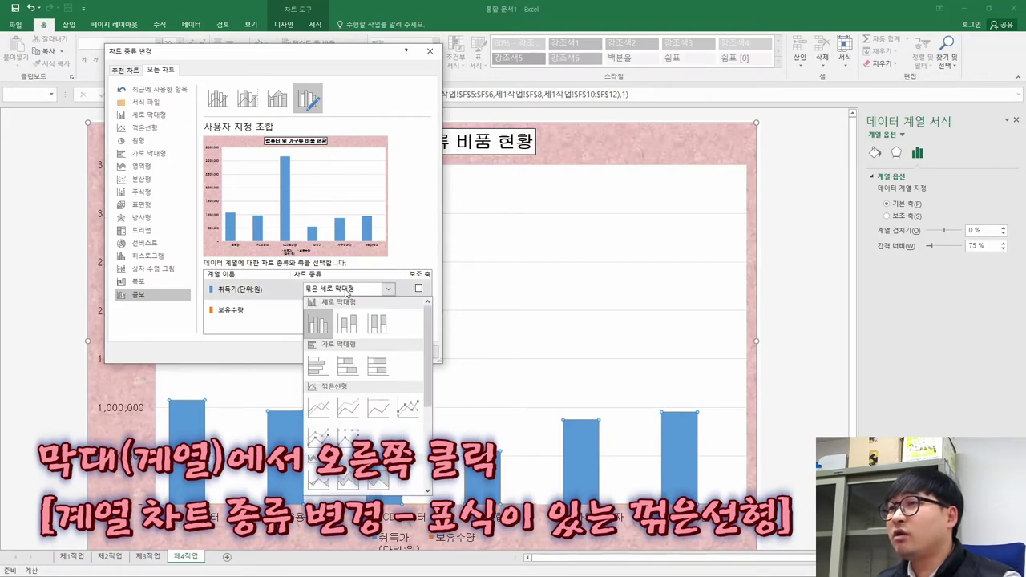
pyautogui.click(410, 409)
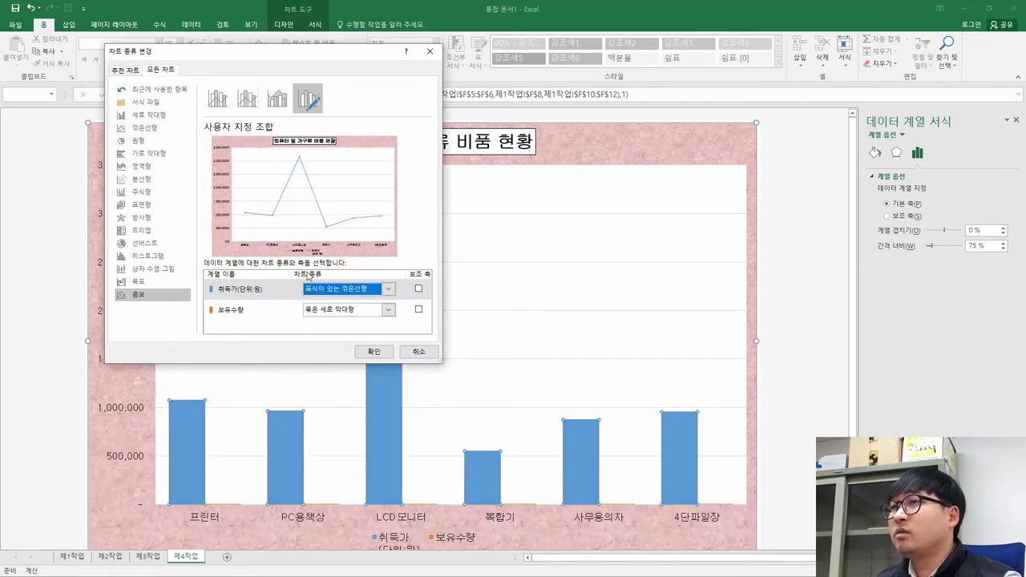
# Assign the 취득가(단위:원) series to the secondary axis as condition (7) requires, and apply the combo chart type.
pyautogui.hotkey('alt', 'Tab')
pyautogui.moveTo(459, 149); pyautogui.dragTo(824, 148)
pyautogui.click(762, 146)
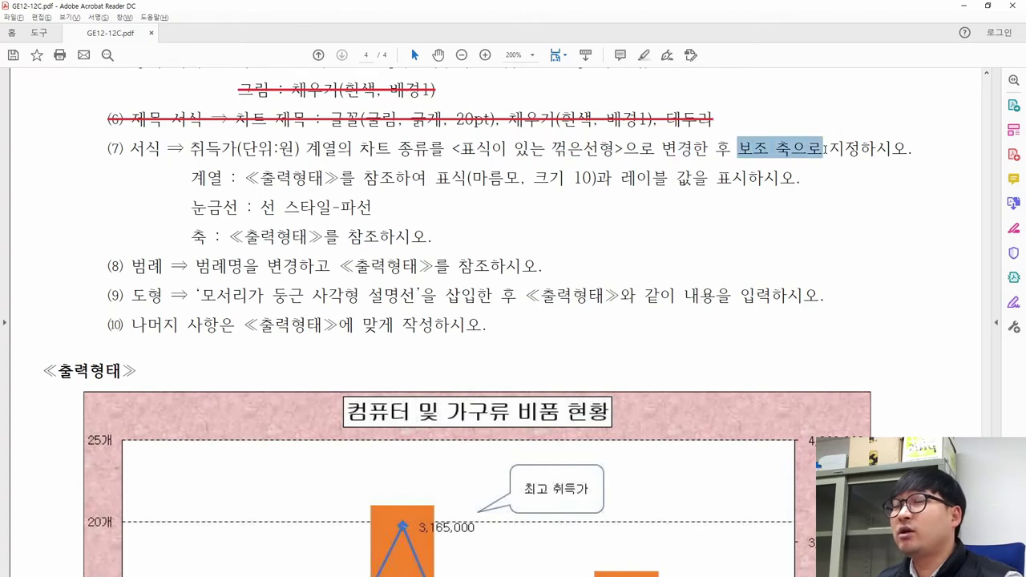
pyautogui.hotkey('alt', 'Tab')
pyautogui.click(418, 290)
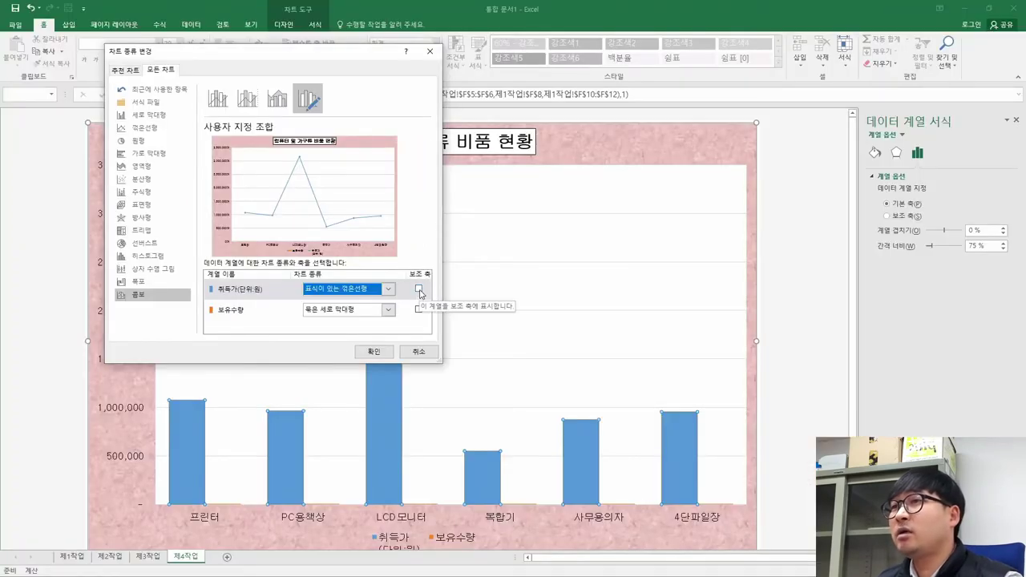
pyautogui.hotkey('alt', 'Tab')
pyautogui.scroll(-5, 338, 215)
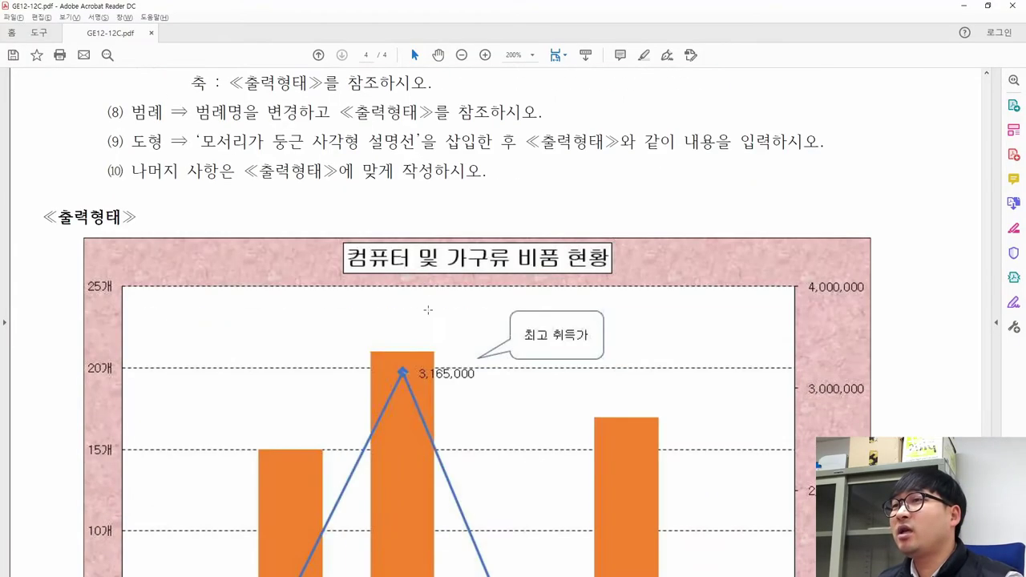
pyautogui.hotkey('alt', 'Tab')
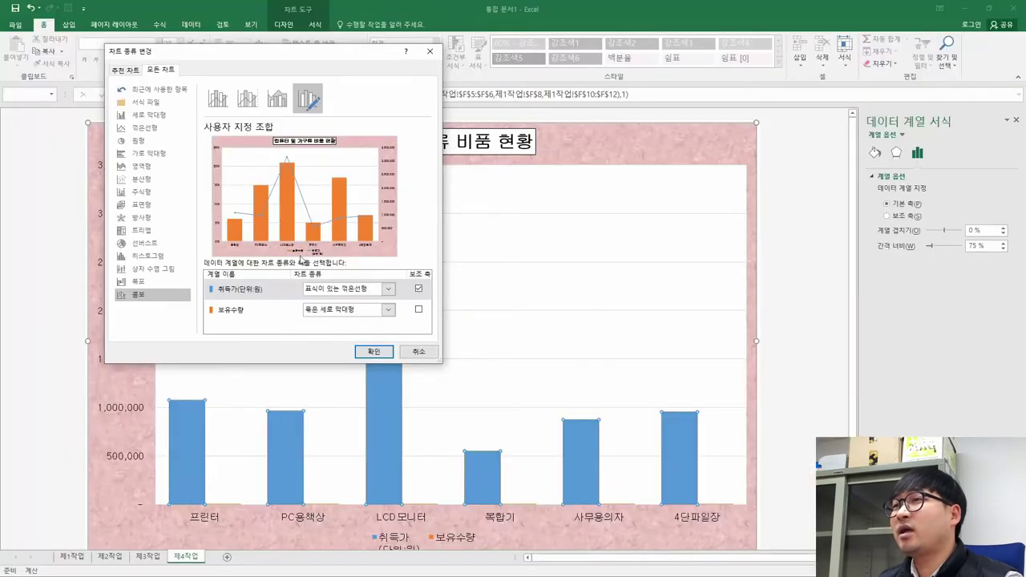
pyautogui.click(374, 352)
# Compare the Excel combo chart with the sample chart in GE12-12C.pdf.
pyautogui.hotkey('alt', 'Tab')
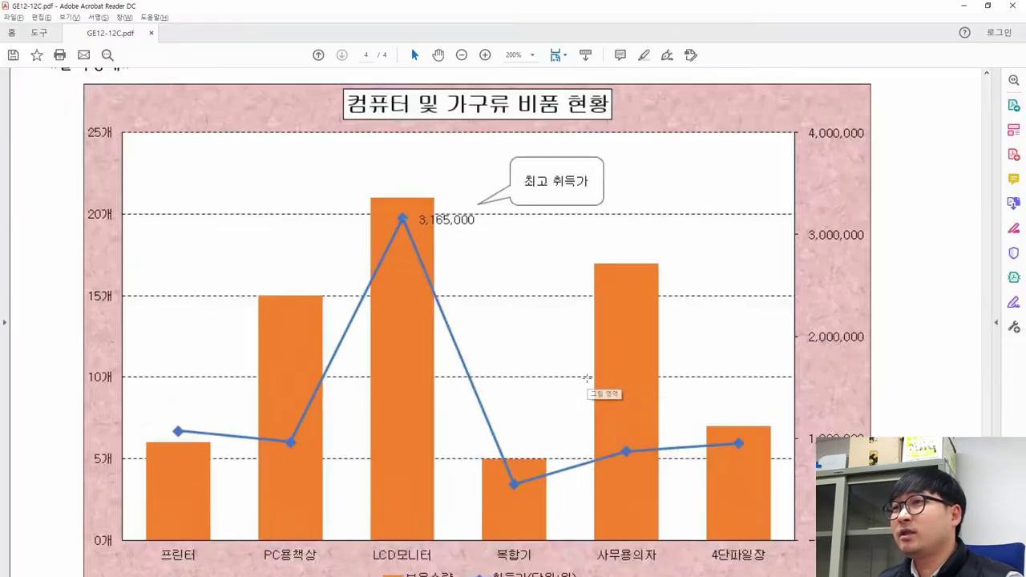
pyautogui.hotkey('alt', 'Tab')
pyautogui.hotkey('alt', 'Tab')
pyautogui.hotkey('alt', 'Tab')
pyautogui.hotkey('alt', 'Tab')
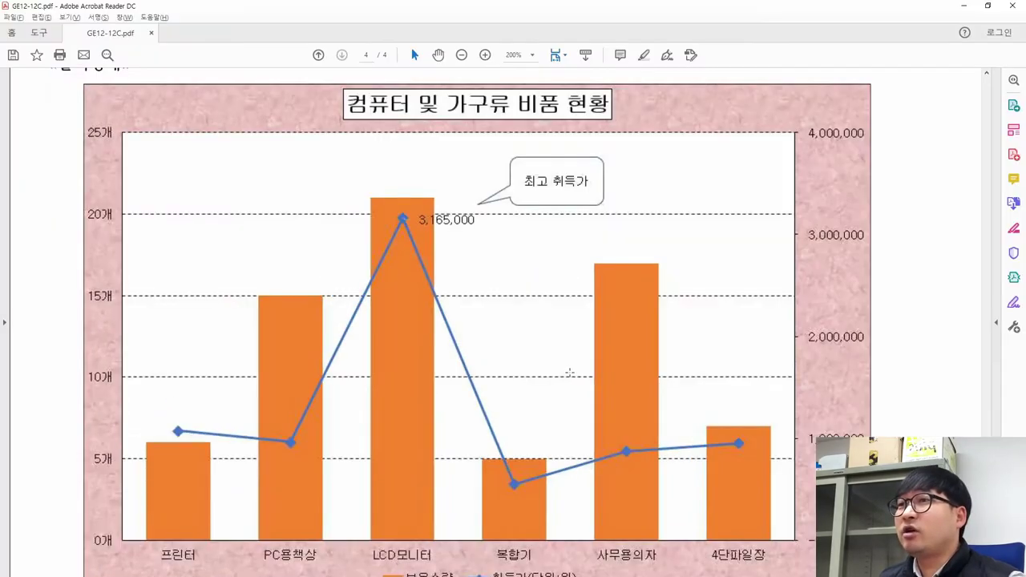
# Strike through the (7) 서식 line about the chart type and secondary axis in GE12-12C.pdf.
pyautogui.scroll(3, 566, 371)
pyautogui.scroll(3, 566, 371)
pyautogui.moveTo(914, 225); pyautogui.dragTo(112, 225)
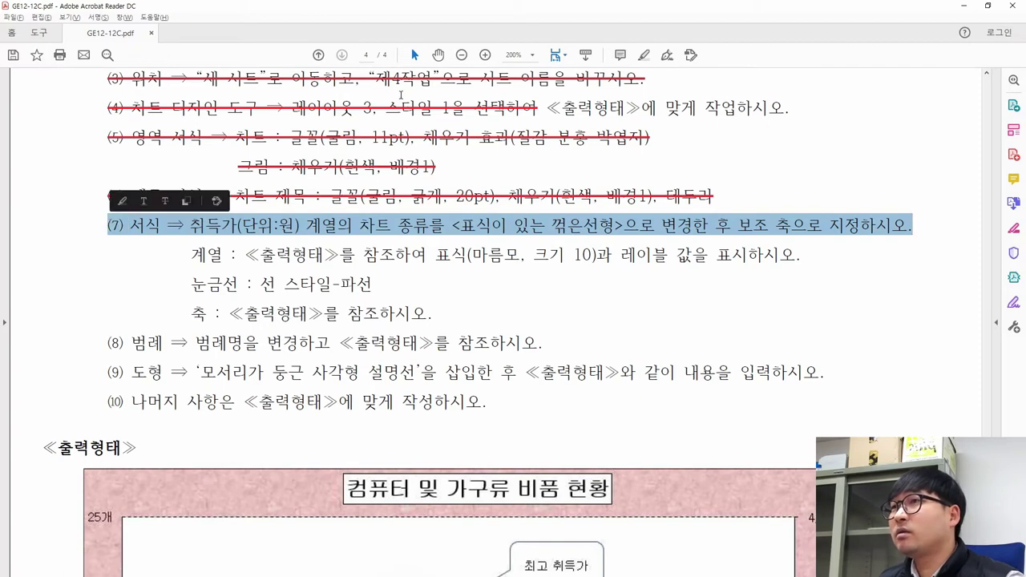
pyautogui.click(165, 201)
# Check the 계열 marker requirement under condition (7) and the markers and data label in the sample chart.
pyautogui.moveTo(192, 255); pyautogui.dragTo(521, 255)
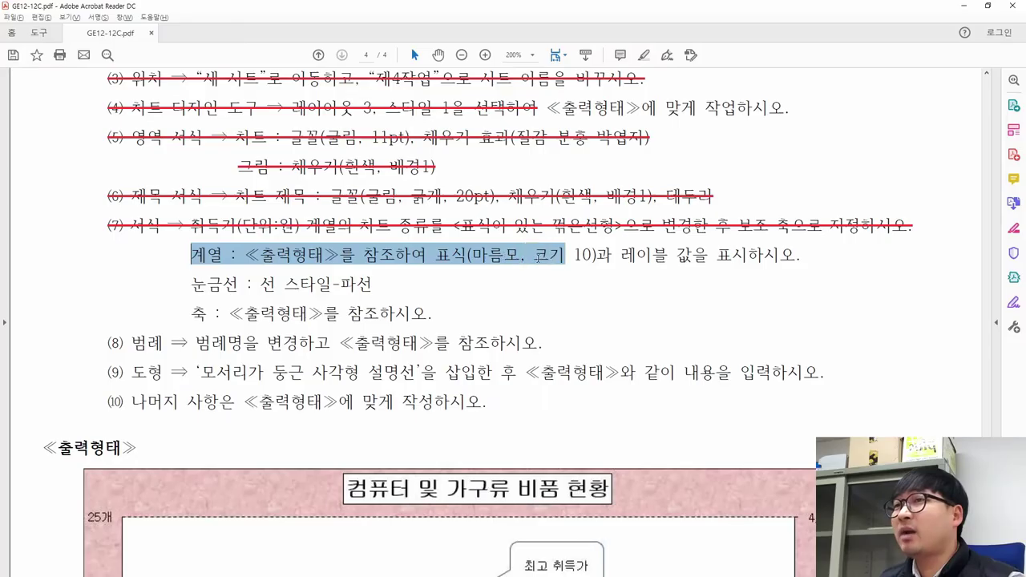
pyautogui.moveTo(565, 255); pyautogui.dragTo(592, 259)
pyautogui.scroll(-5, 548, 279)
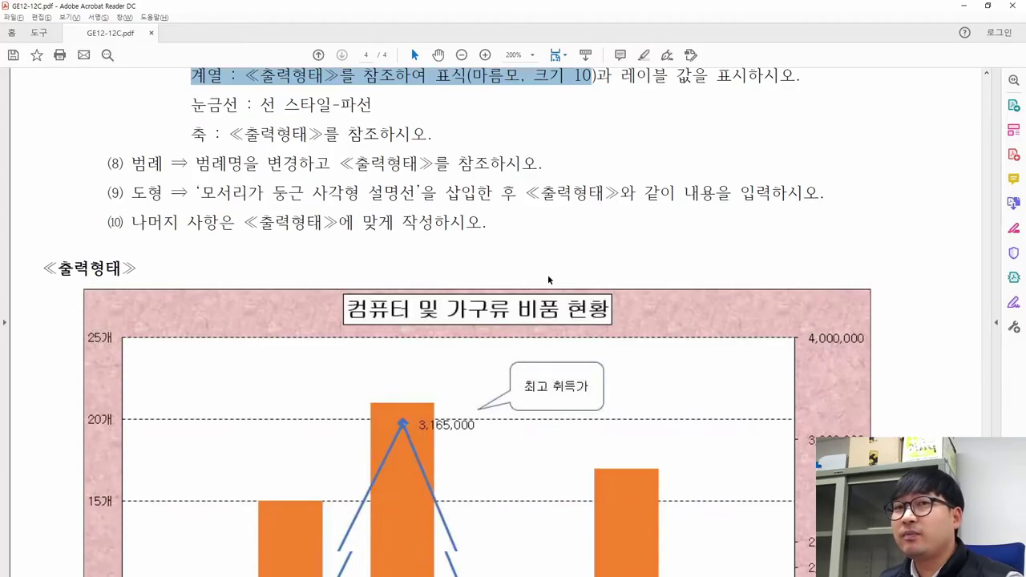
pyautogui.scroll(-8, 549, 279)
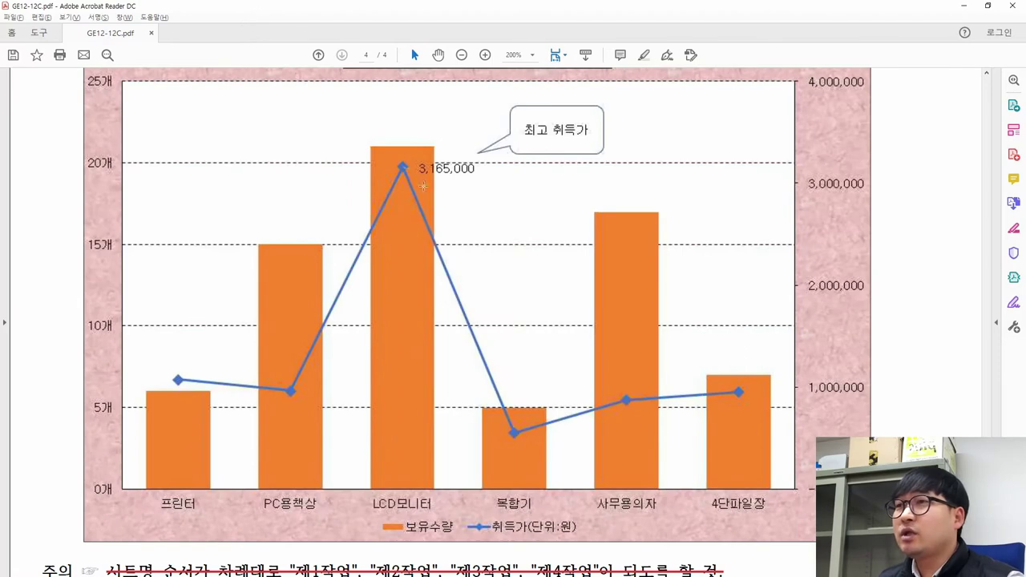